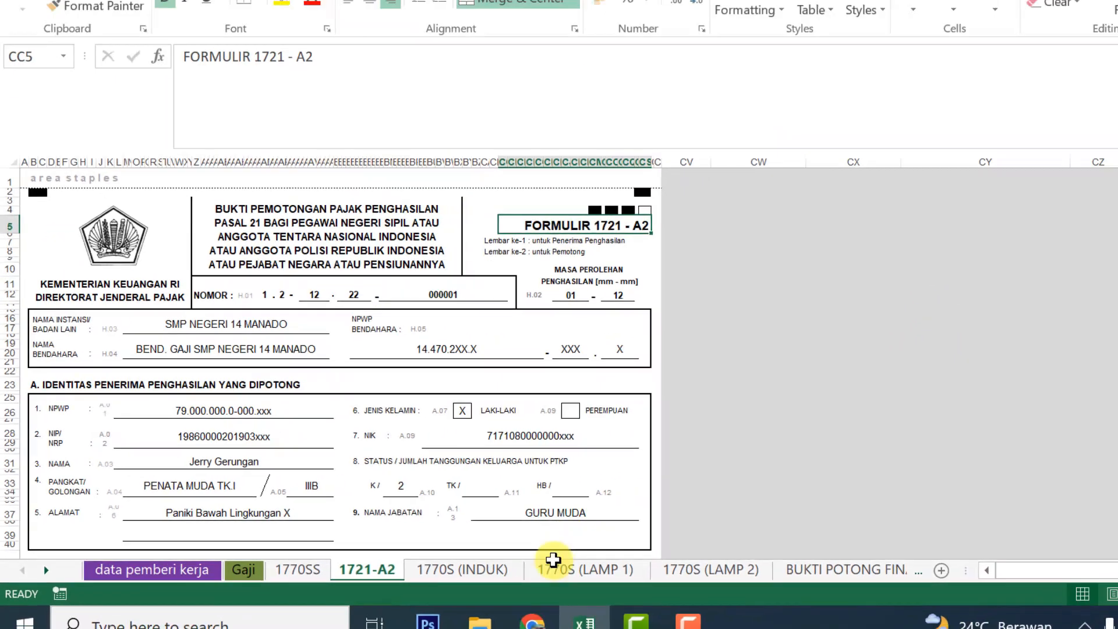
# Look at the DAFTAR GAJI PNS payroll PDF in the browser, then return to the Excel workbook
pyautogui.click(452, 613)
pyautogui.click(358, 11)
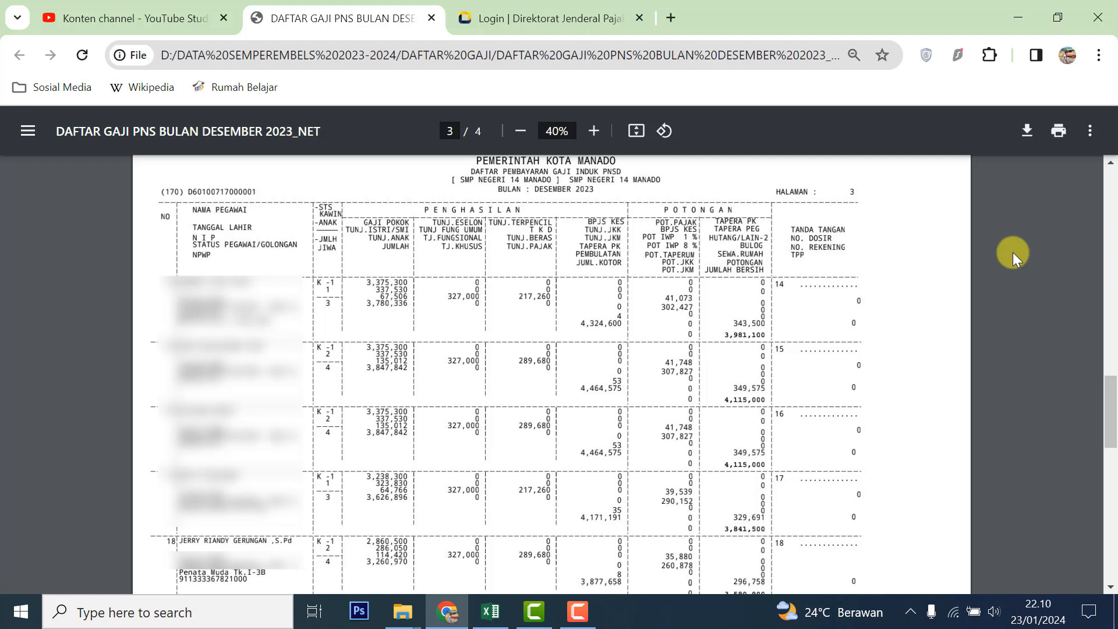
pyautogui.click(490, 611)
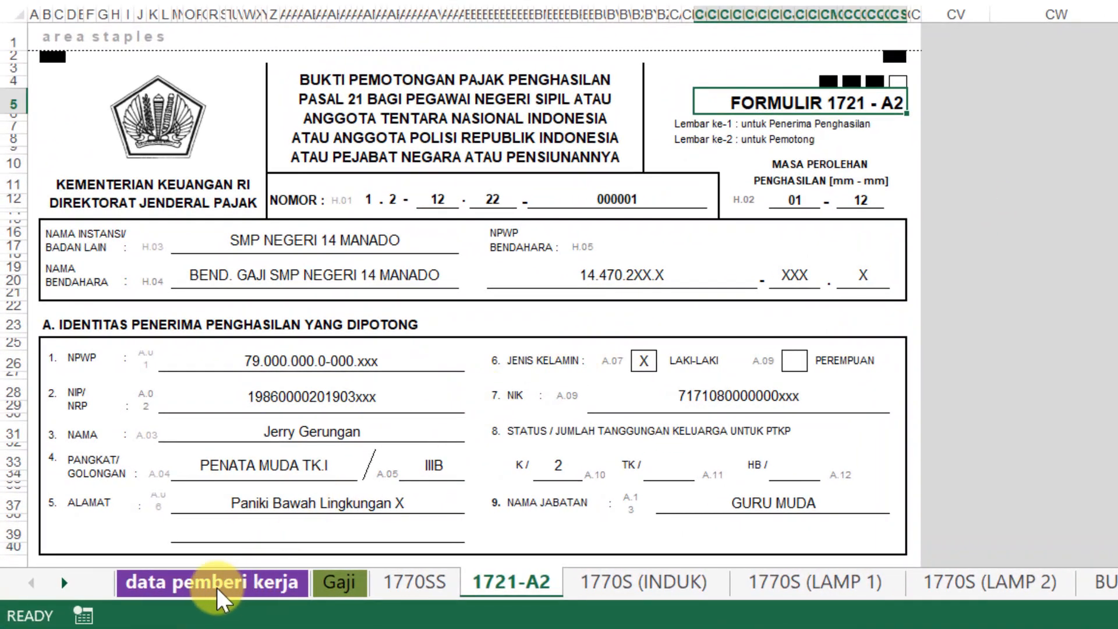
# Review the employer entries in C4–C9: agency name, treasurer, NPWP, address, withholder name and NIP
pyautogui.click(210, 584)
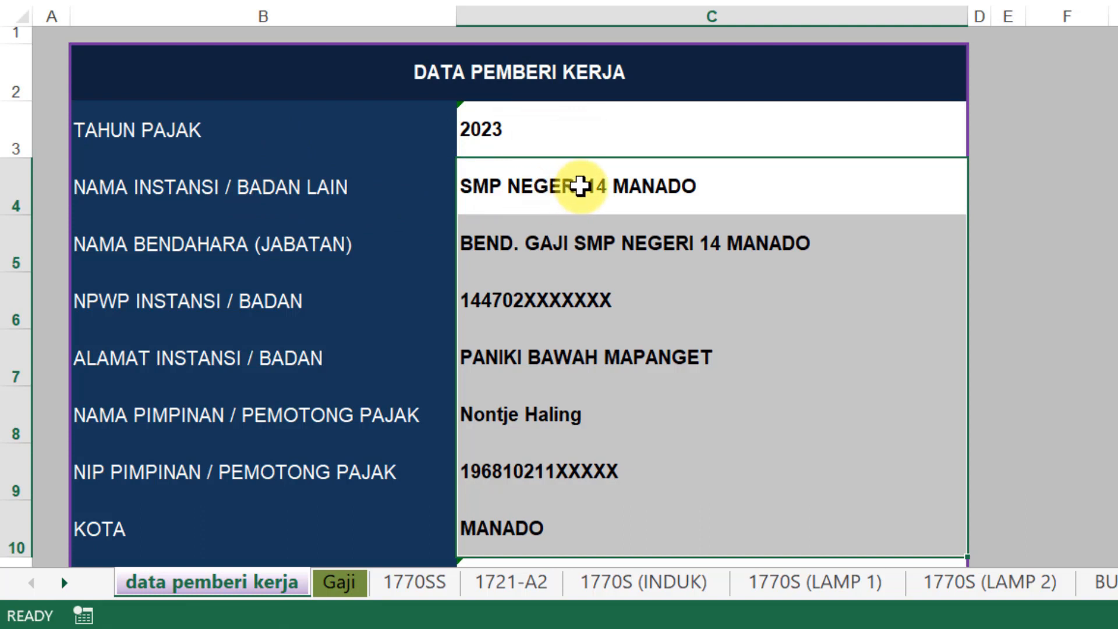
pyautogui.click(580, 186)
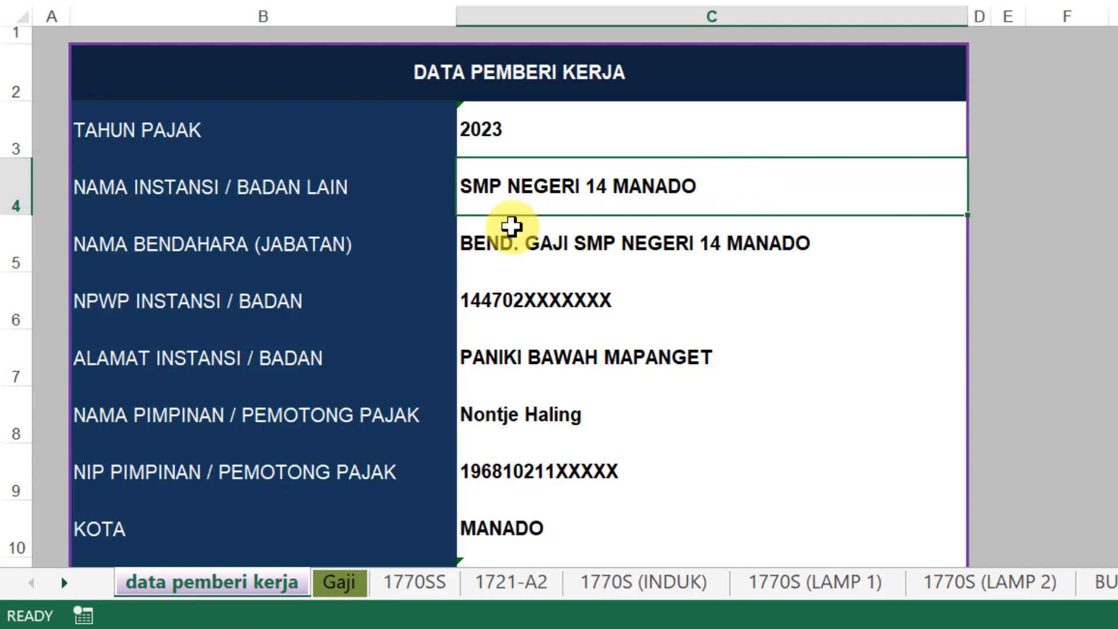
pyautogui.click(569, 237)
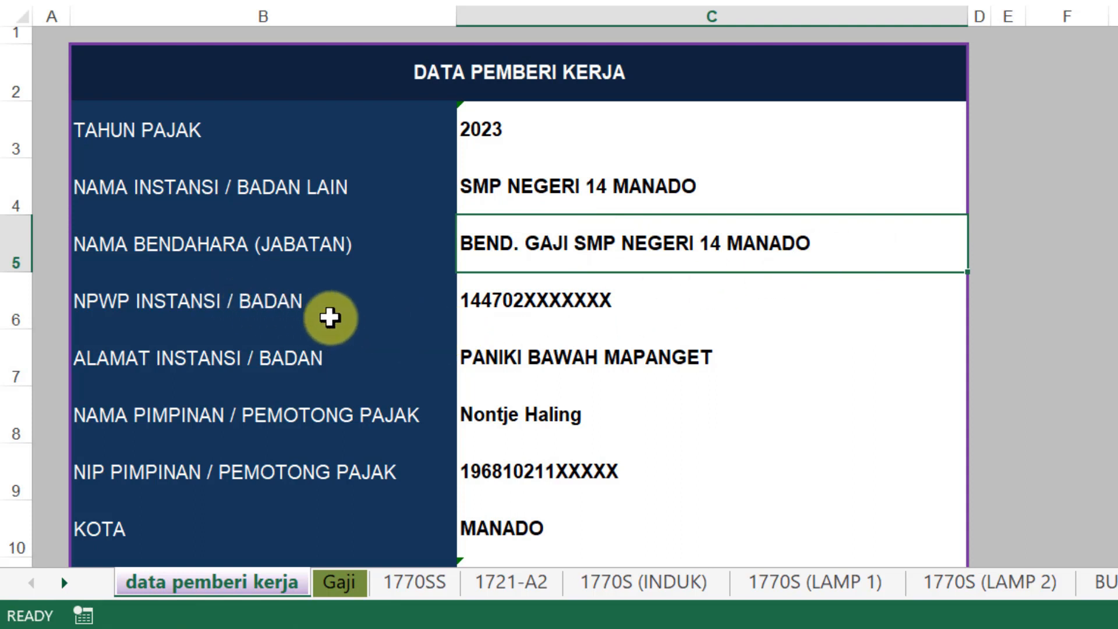
pyautogui.click(565, 292)
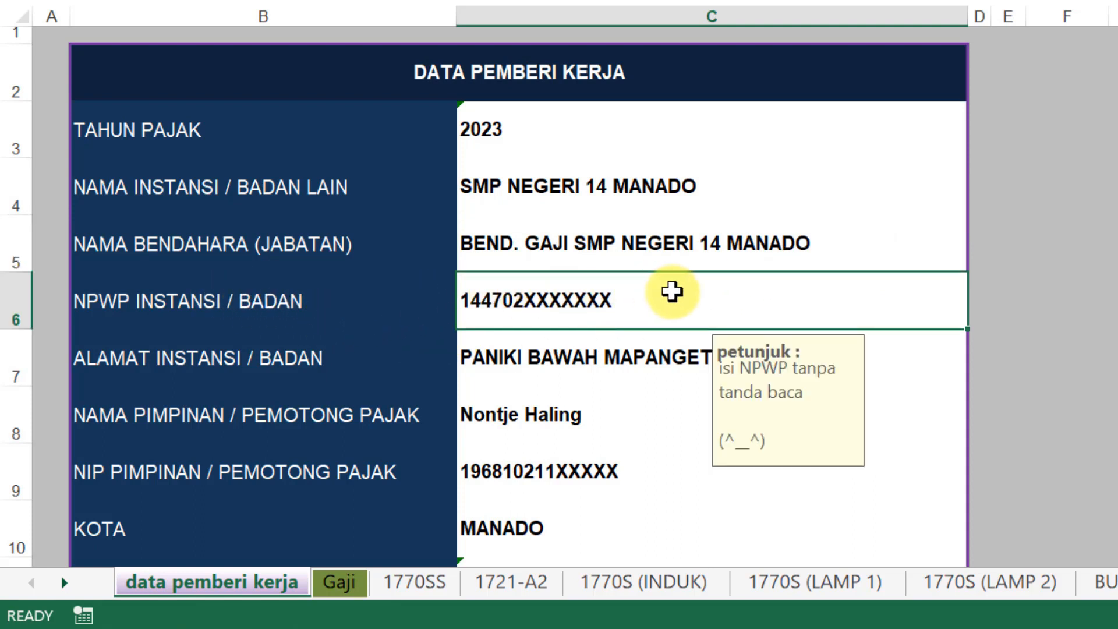
pyautogui.click(582, 354)
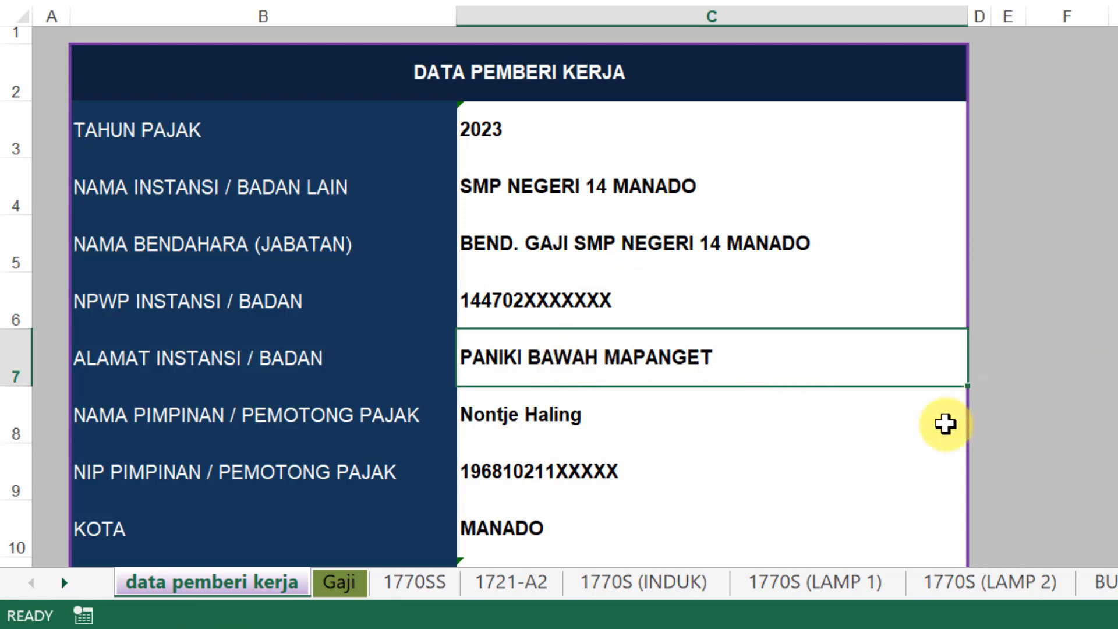
pyautogui.click(721, 424)
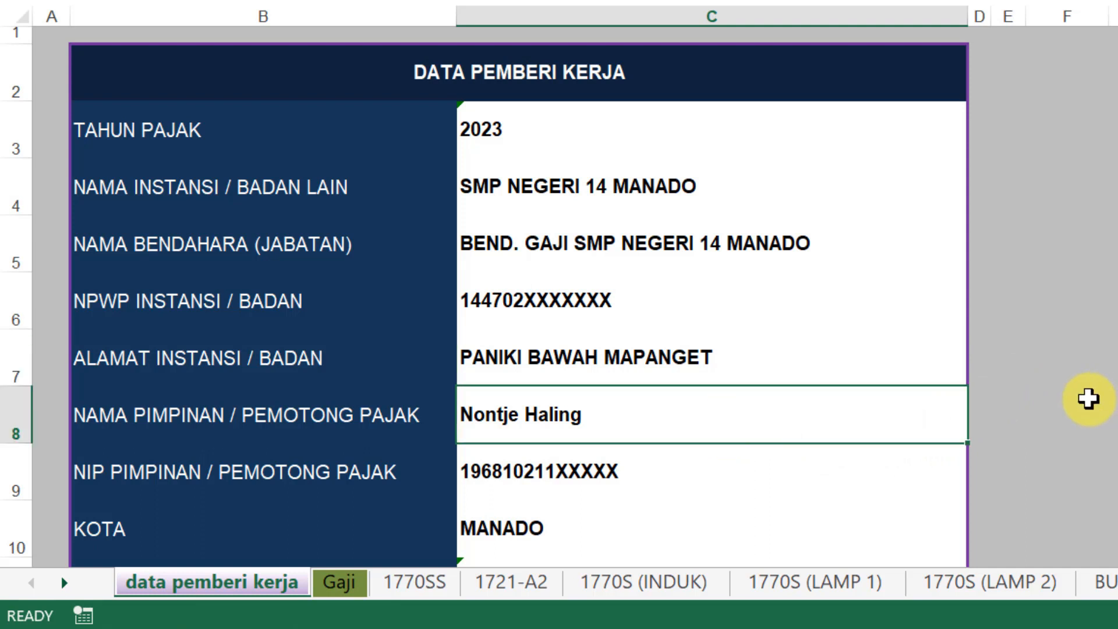
pyautogui.click(778, 470)
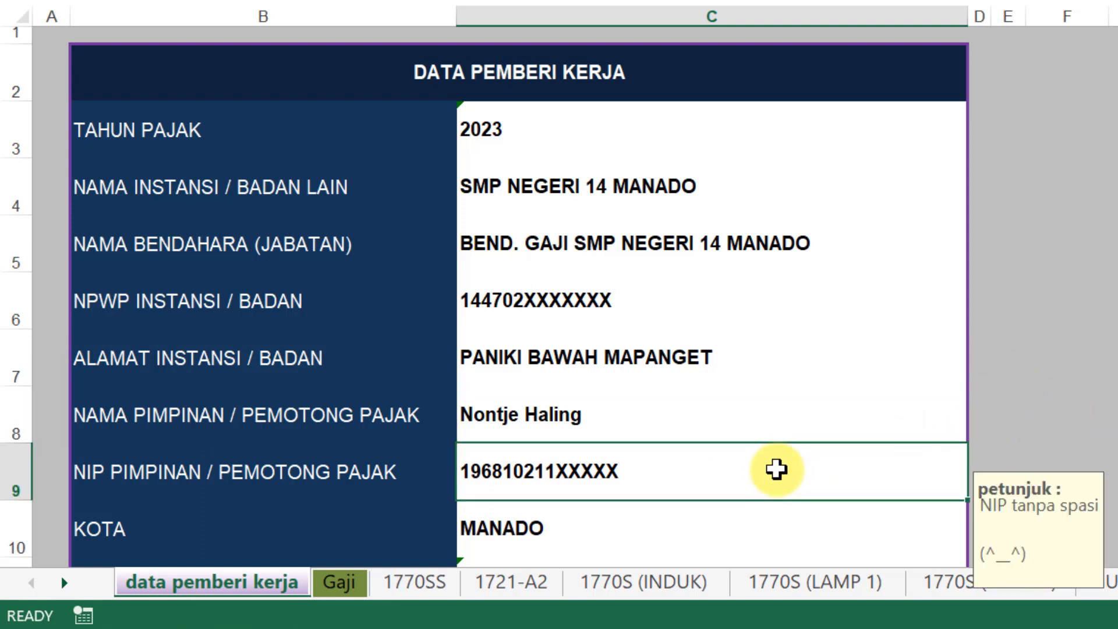
pyautogui.click(1115, 362)
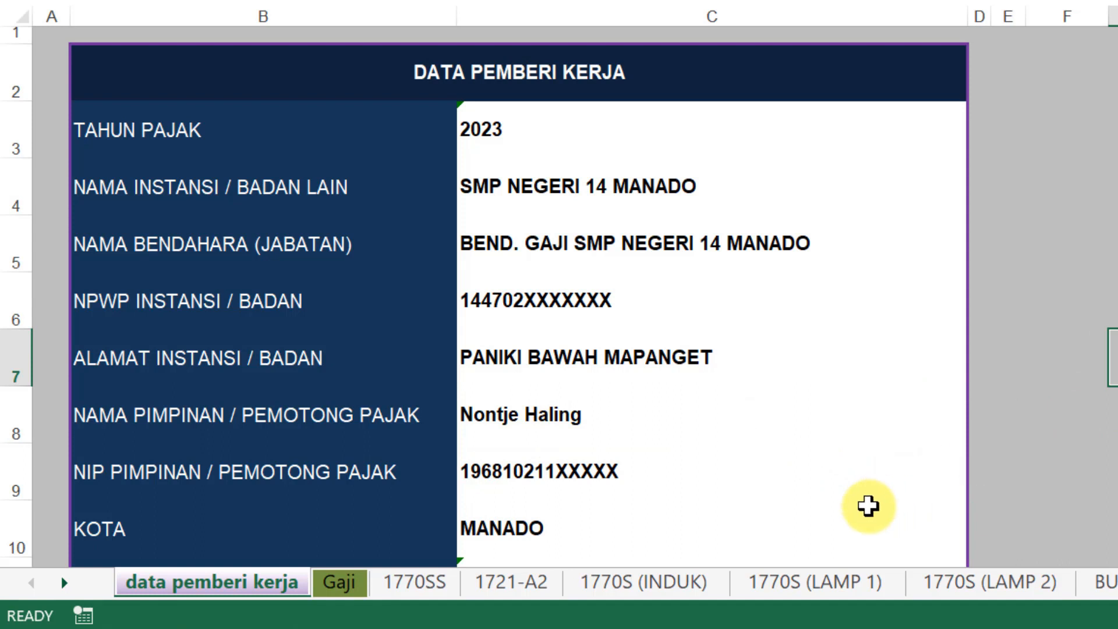
pyautogui.scroll(-1, 850, 509)
pyautogui.scroll(-1, 850, 509)
# Correct the SPT creation date in C11 from 23012023 to 23012024
pyautogui.scroll(1, 849, 507)
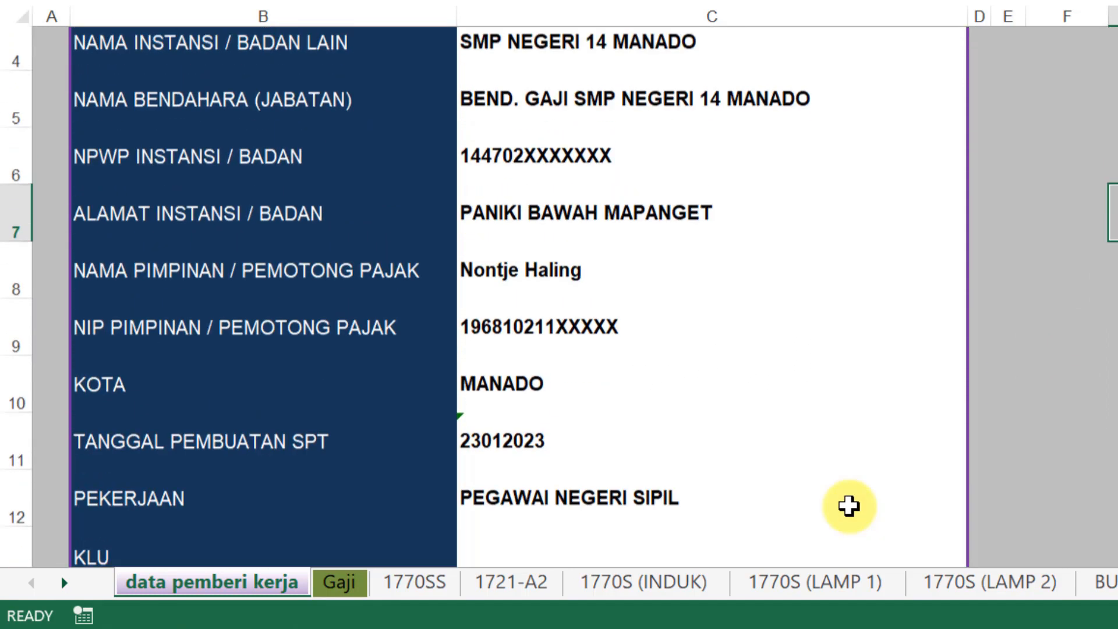
pyautogui.click(525, 398)
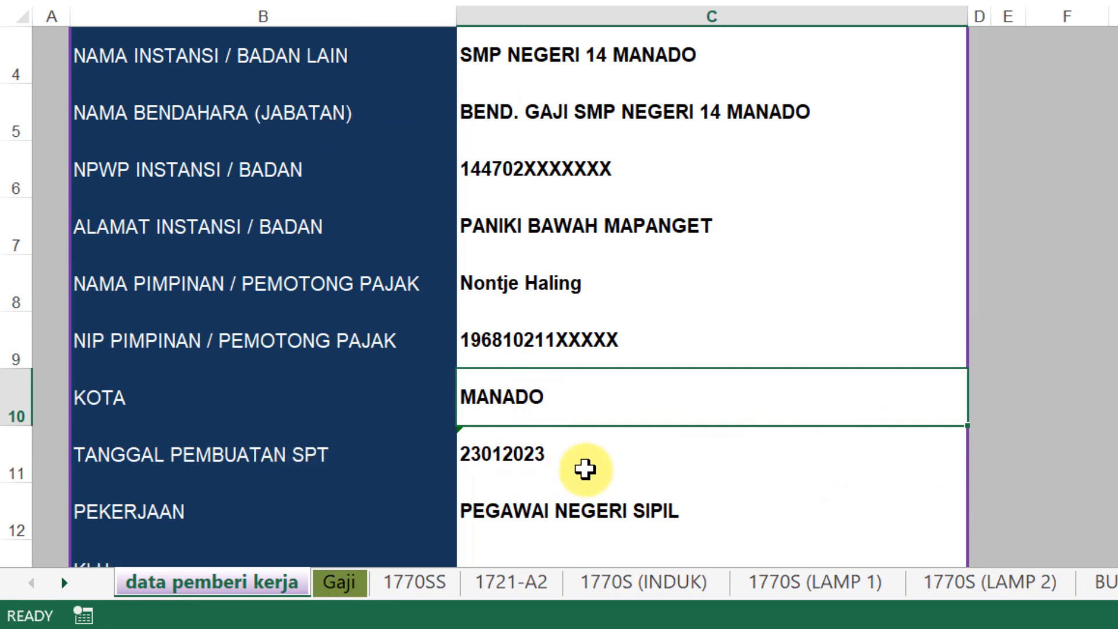
pyautogui.click(595, 454)
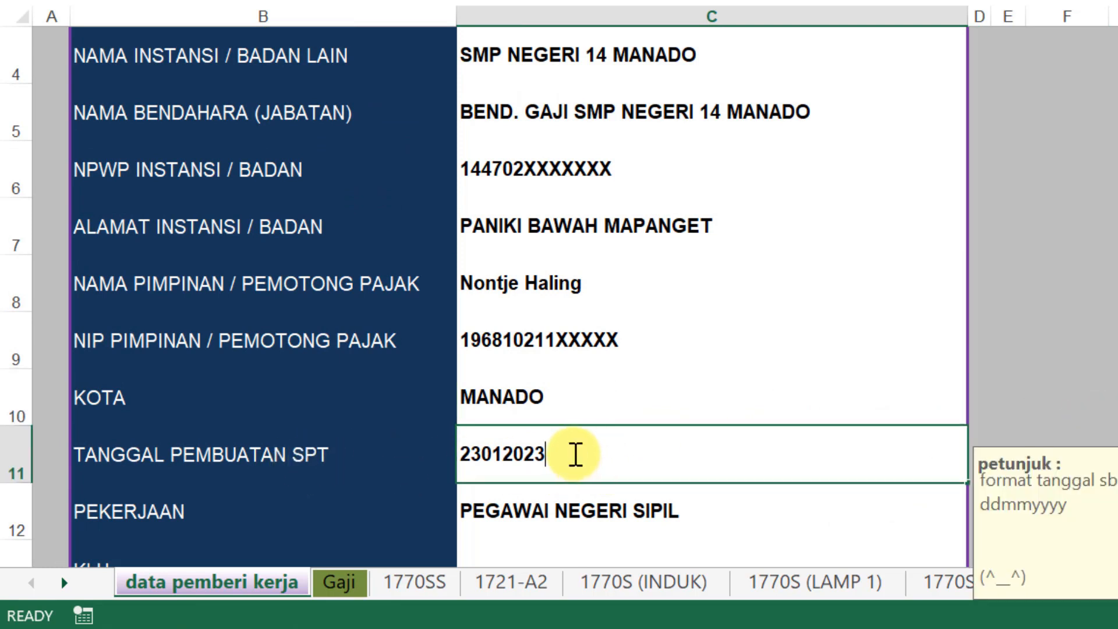
pyautogui.doubleClick(575, 454)
pyautogui.write('4')
pyautogui.click(1042, 402)
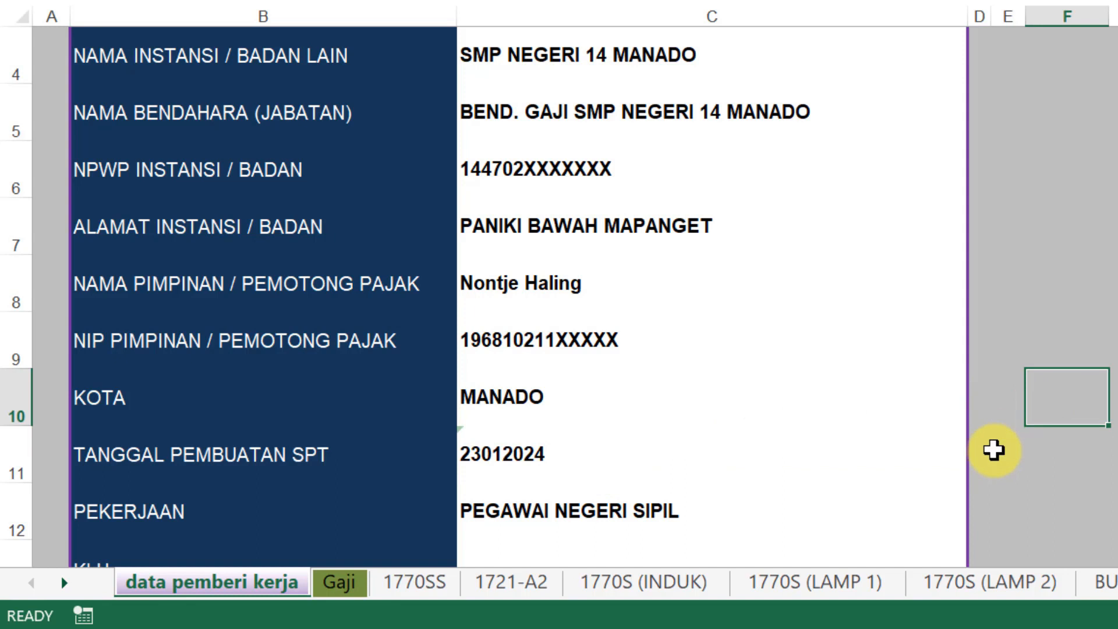
pyautogui.click(815, 452)
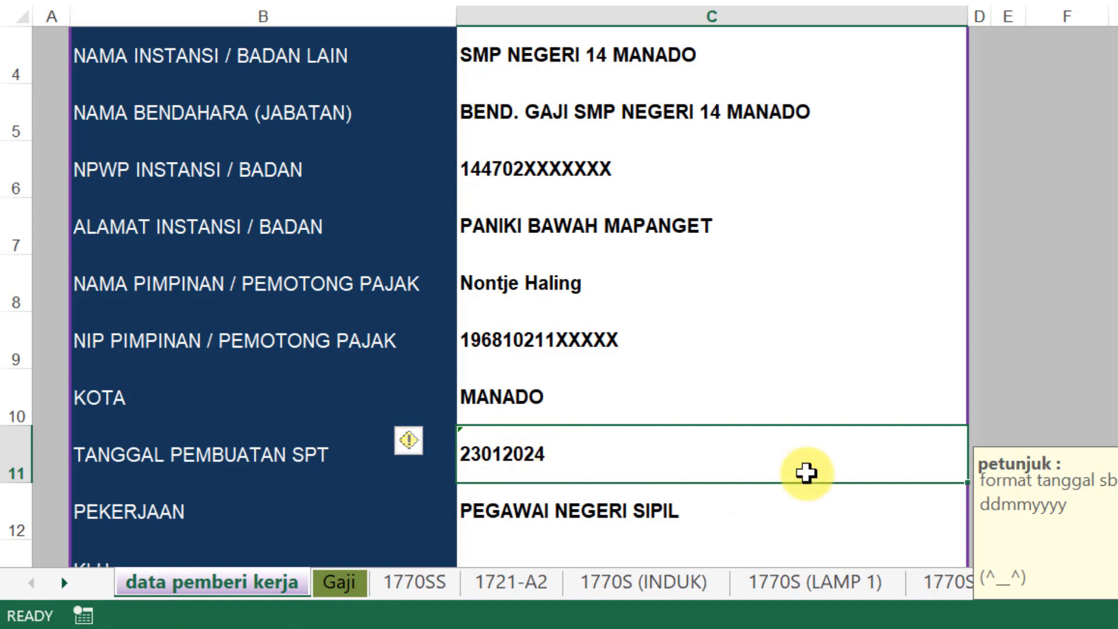
pyautogui.click(1093, 402)
# Check the occupation entry in C12, then switch to the Gaji sheet
pyautogui.click(544, 513)
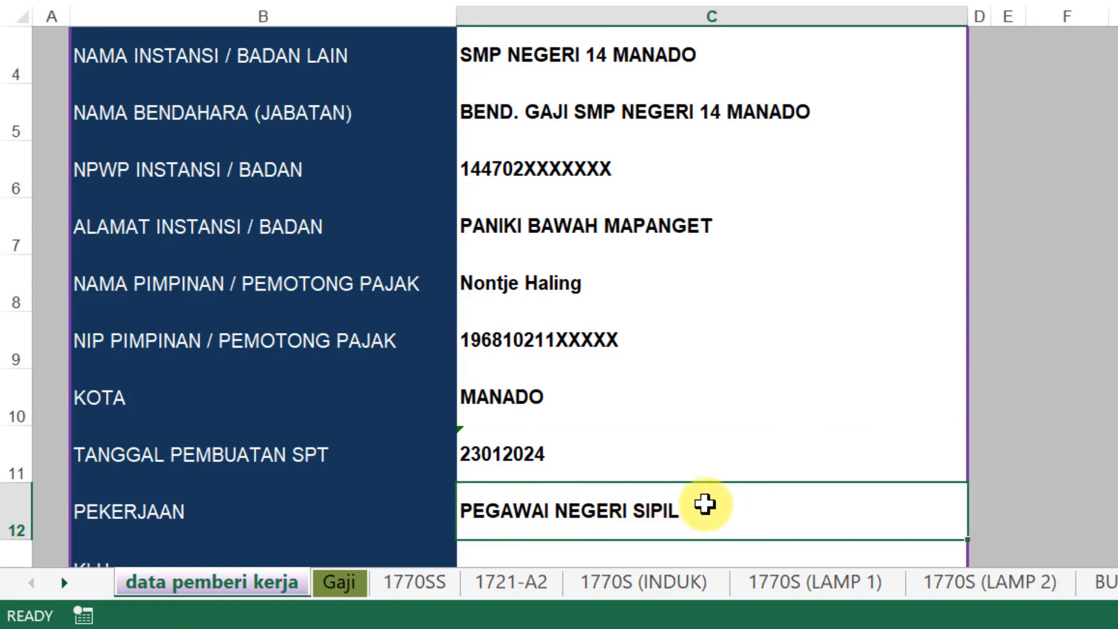
pyautogui.moveTo(739, 497); pyautogui.dragTo(1009, 466)
pyautogui.scroll(-1, 852, 490)
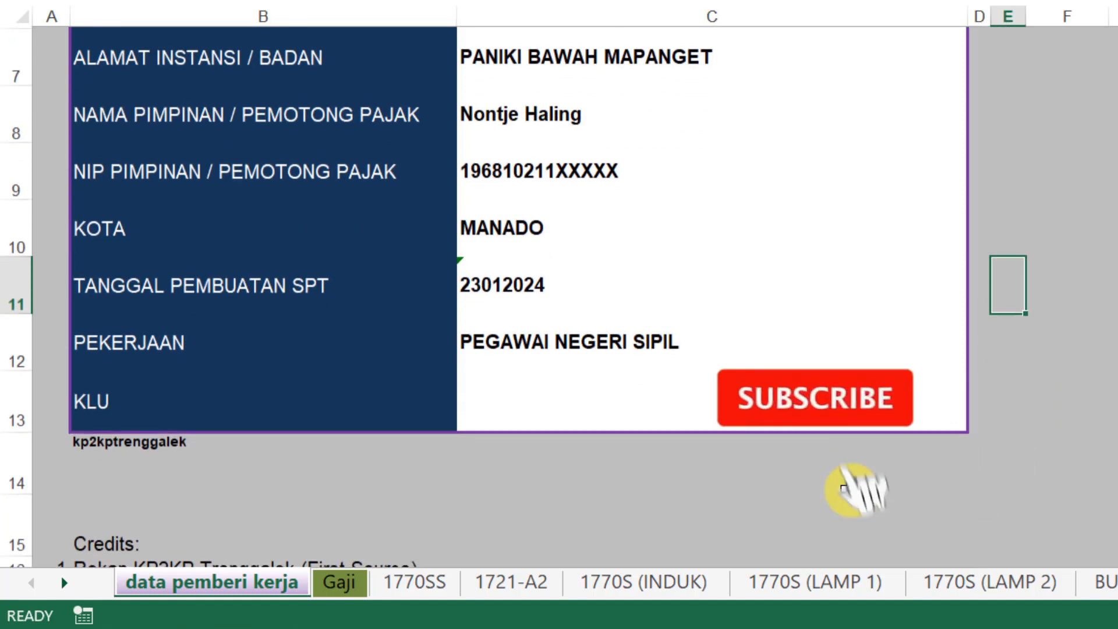
pyautogui.scroll(1, 851, 489)
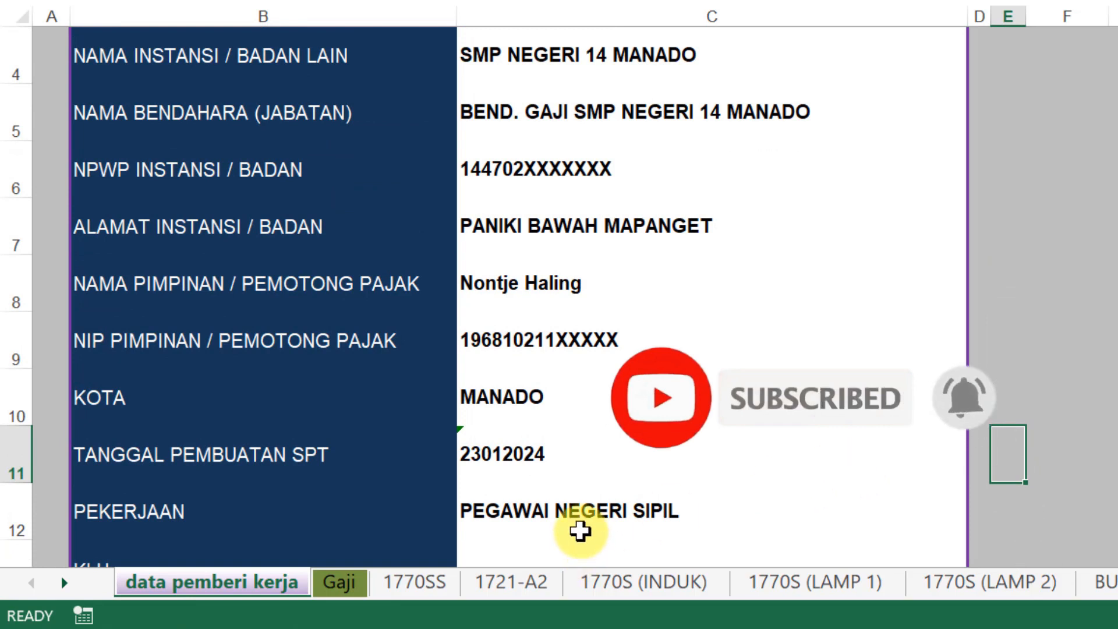
pyautogui.click(340, 583)
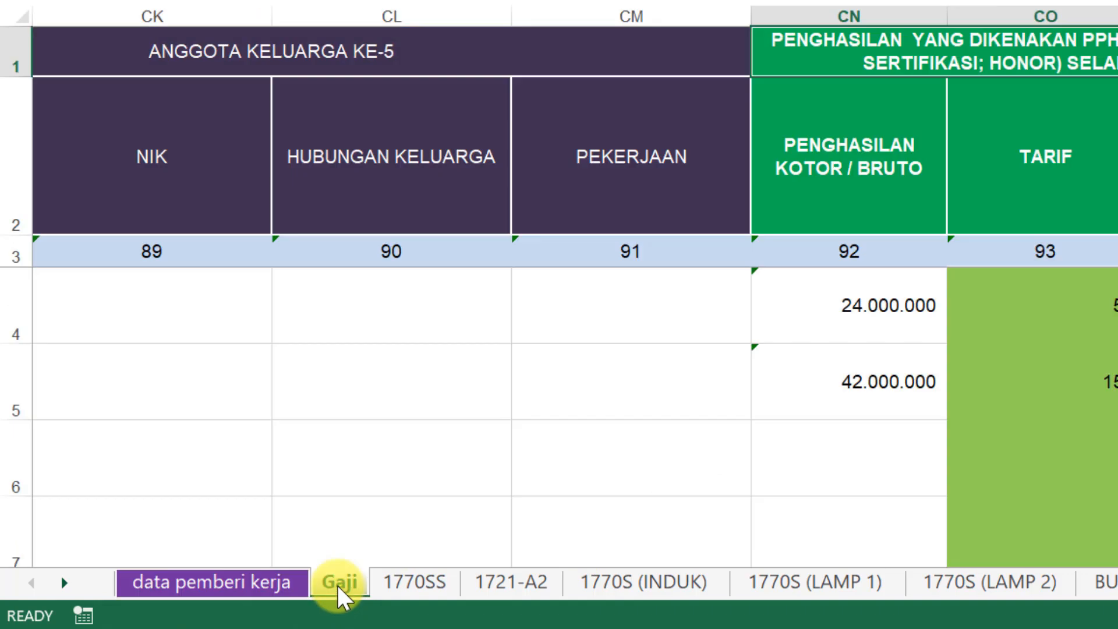
# Review the employee's name, NIP, NIK, NPWP and address in row 4
pyautogui.hscroll(-20, 559, 315)
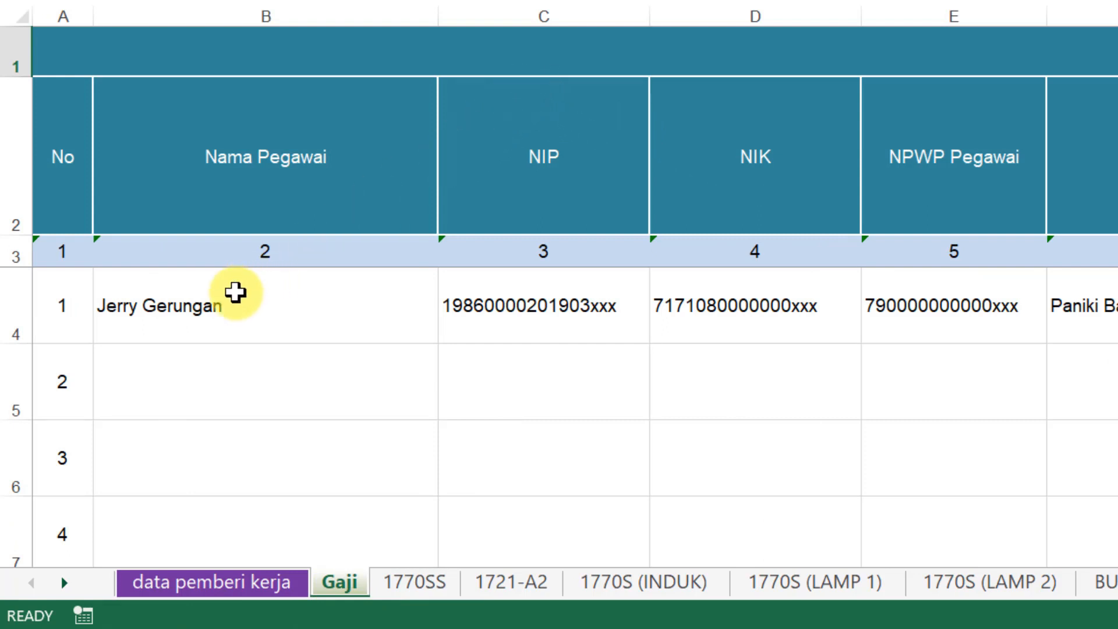
pyautogui.click(161, 316)
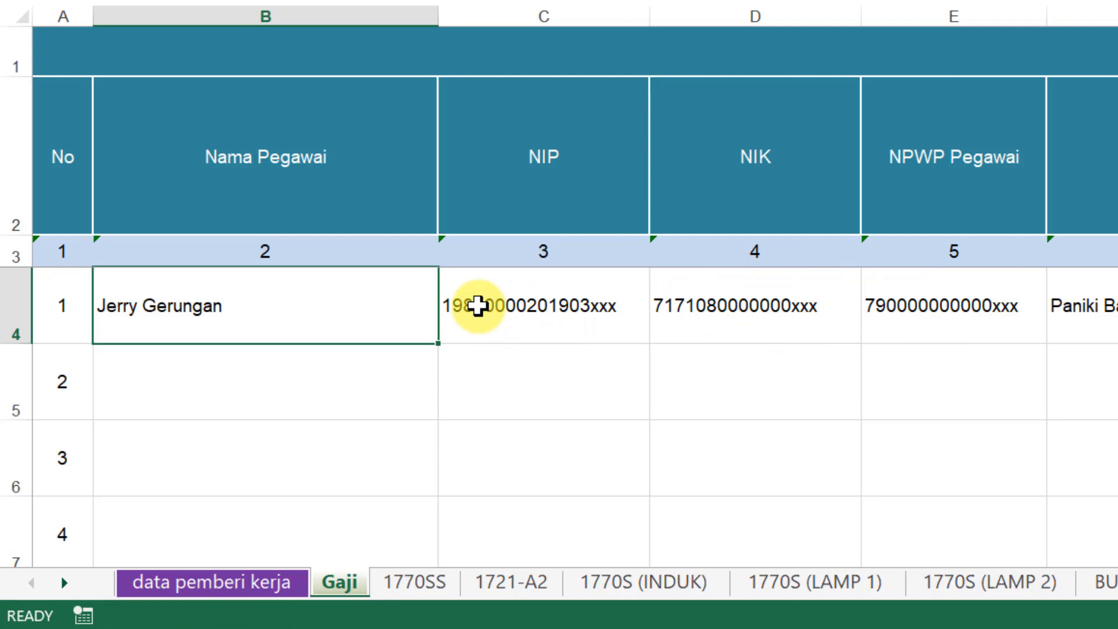
pyautogui.click(476, 305)
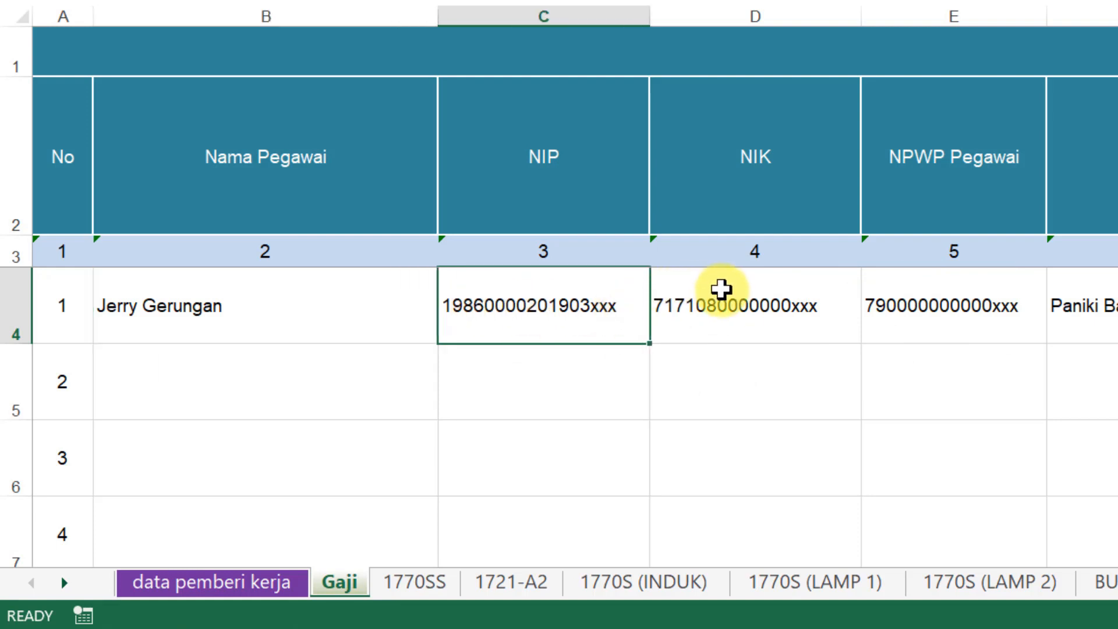
pyautogui.click(717, 297)
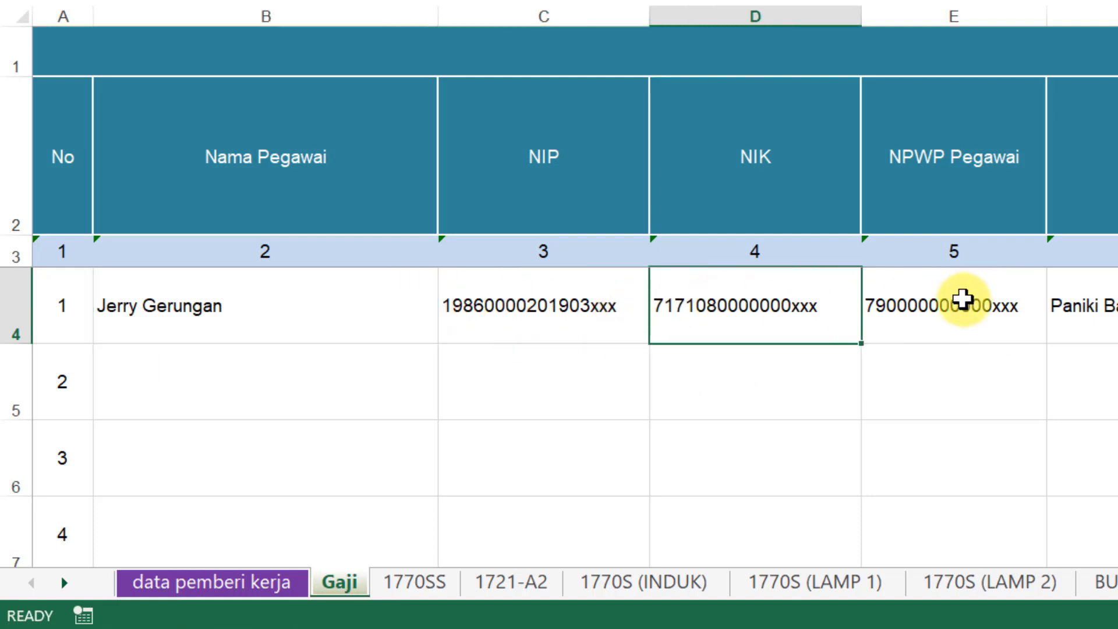
pyautogui.click(961, 296)
pyautogui.click(1083, 301)
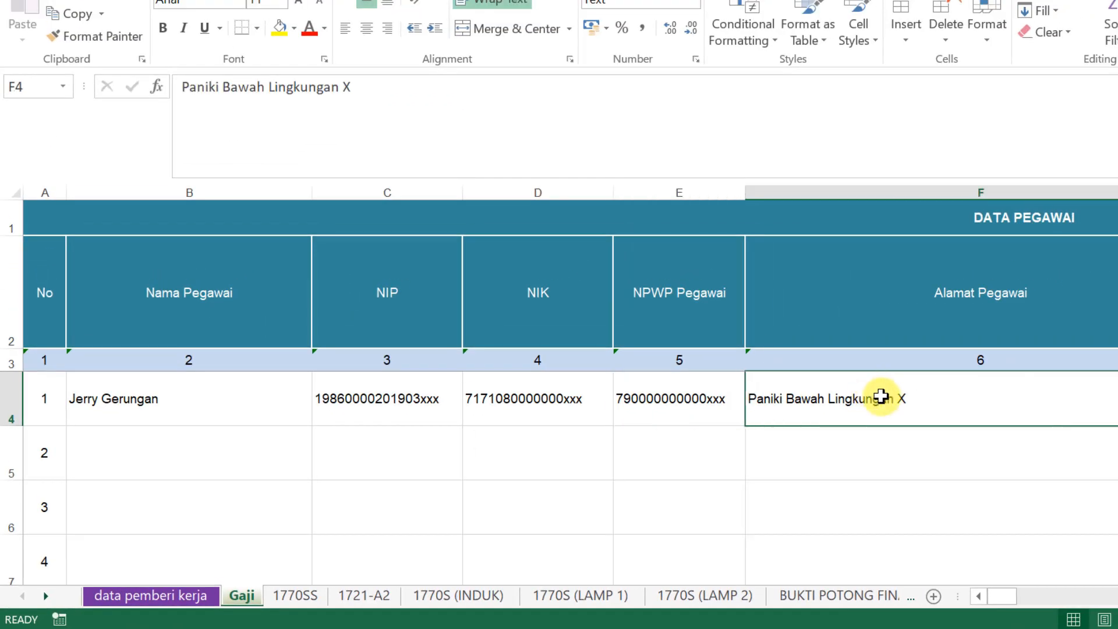
pyautogui.hscroll(6, 571, 390)
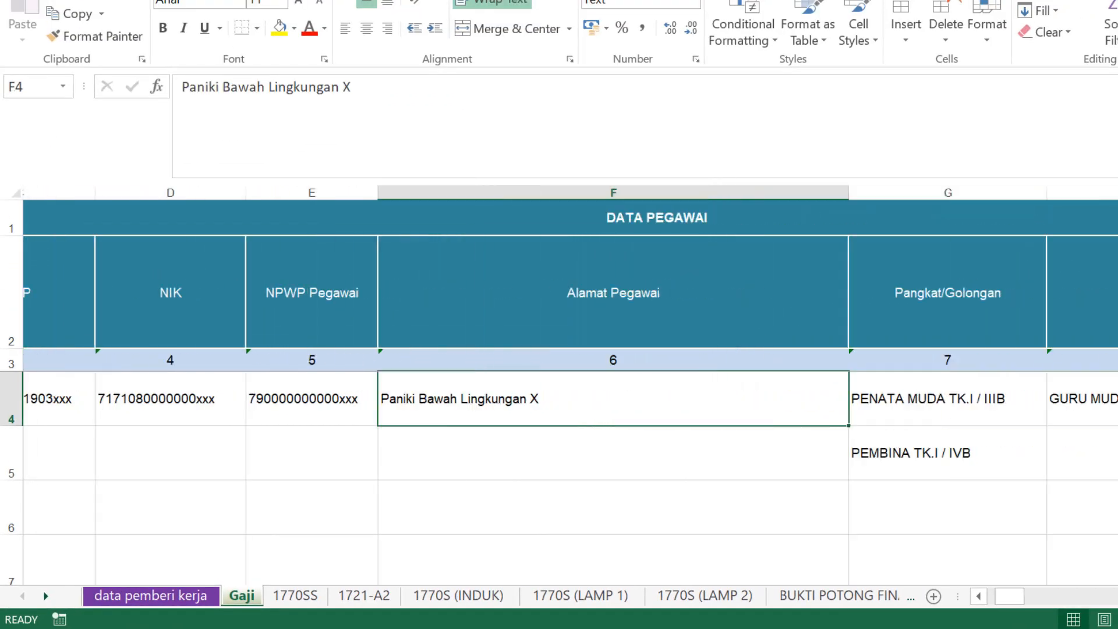
# Delete the stray PEMBINA TK.I / IVB entry from G5
pyautogui.click(977, 598)
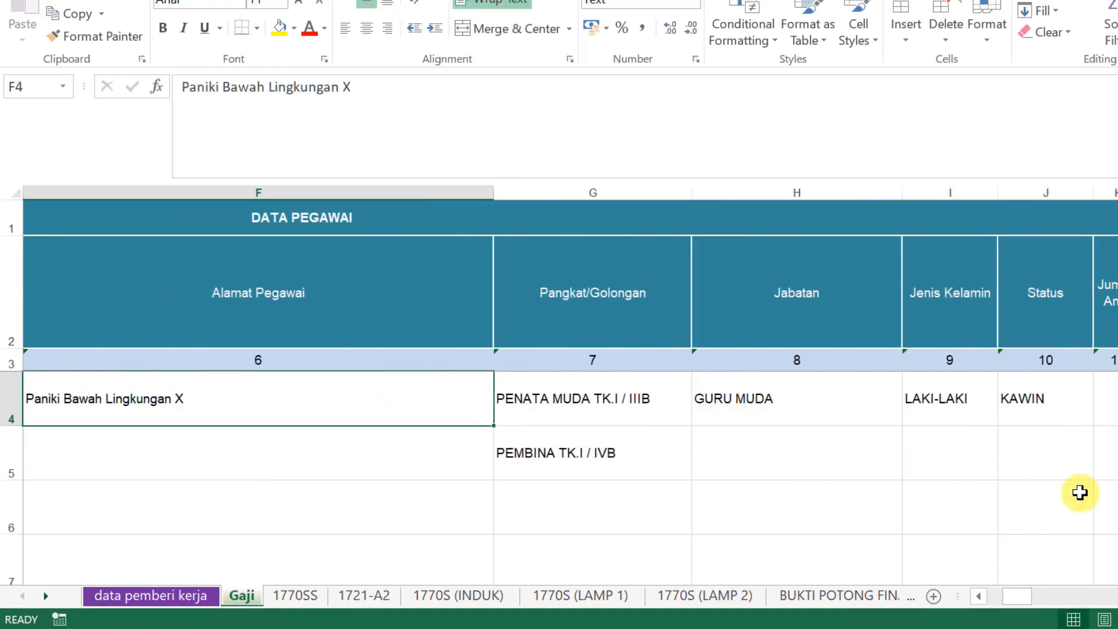
pyautogui.click(624, 452)
pyautogui.press('Delete')
pyautogui.click(794, 487)
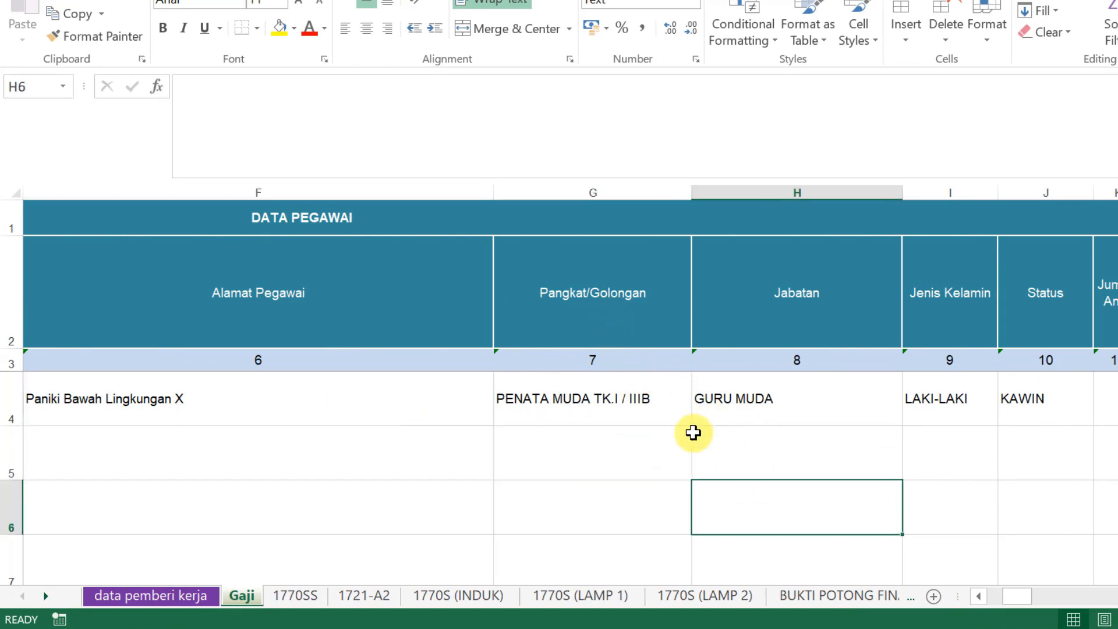
# Confirm rank, GURU MUDA position, gender, KAWIN status and 2 children, leaving each unchanged
pyautogui.click(674, 412)
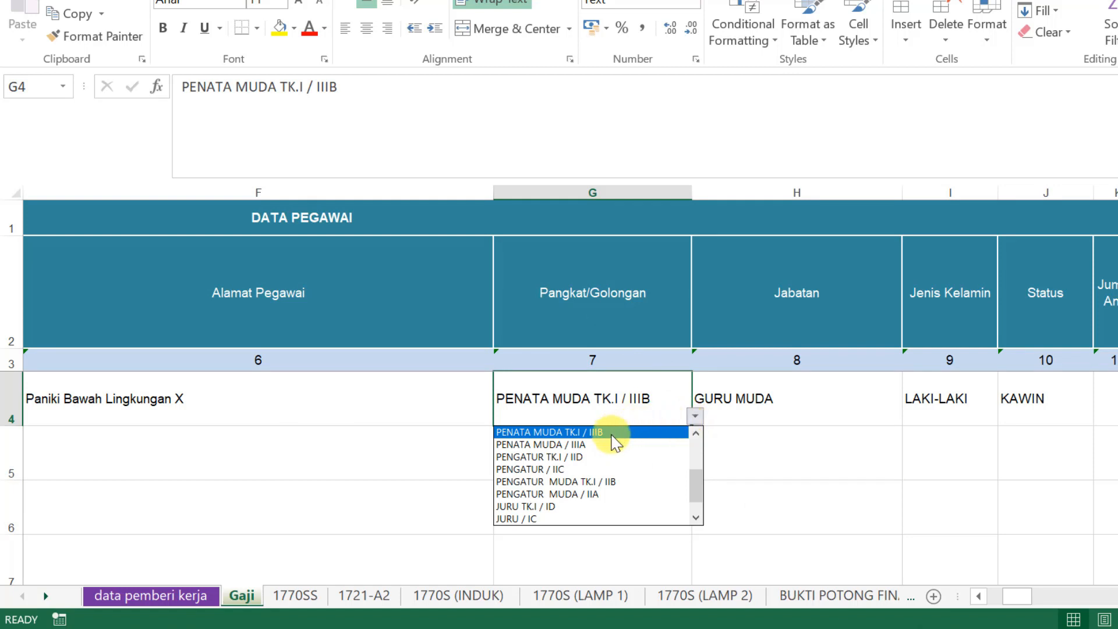
pyautogui.click(814, 407)
pyautogui.click(781, 397)
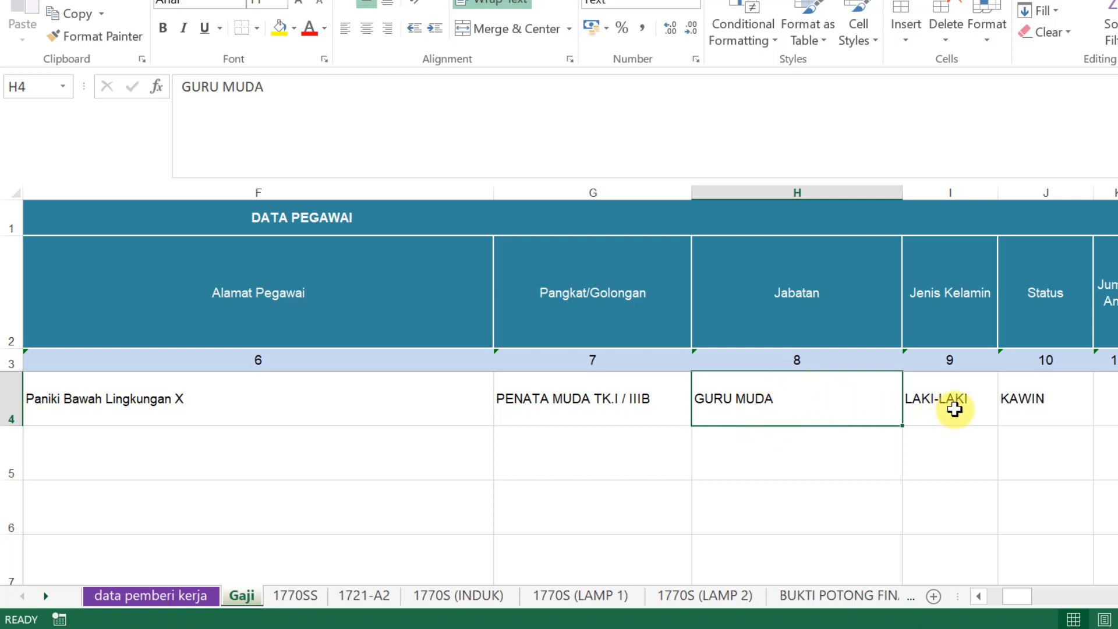
pyautogui.click(953, 403)
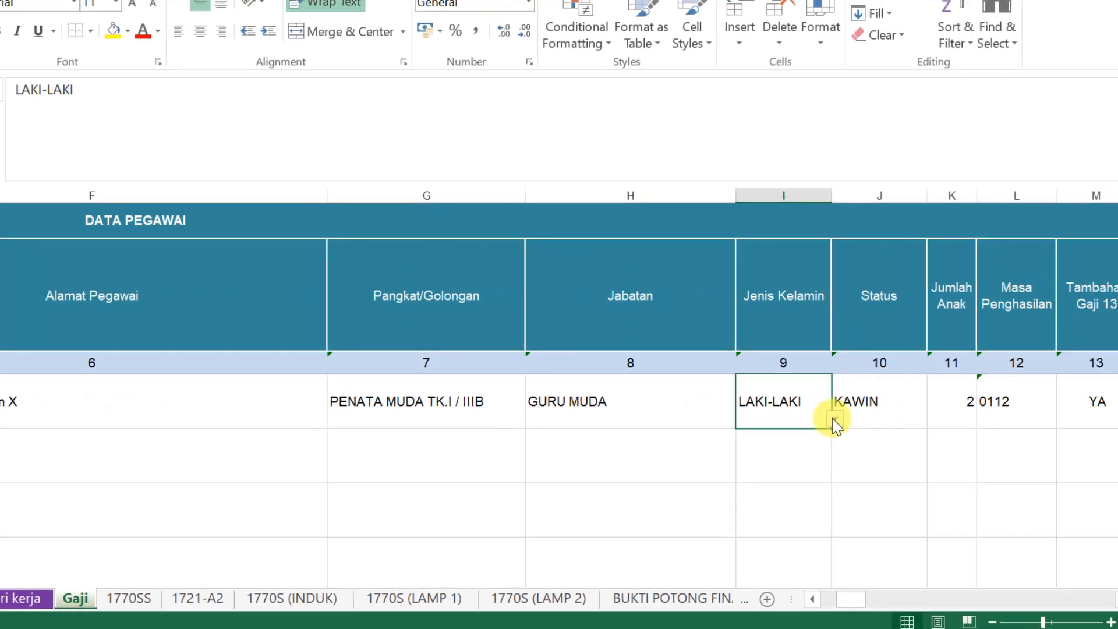
pyautogui.click(1000, 417)
pyautogui.click(838, 402)
pyautogui.click(876, 401)
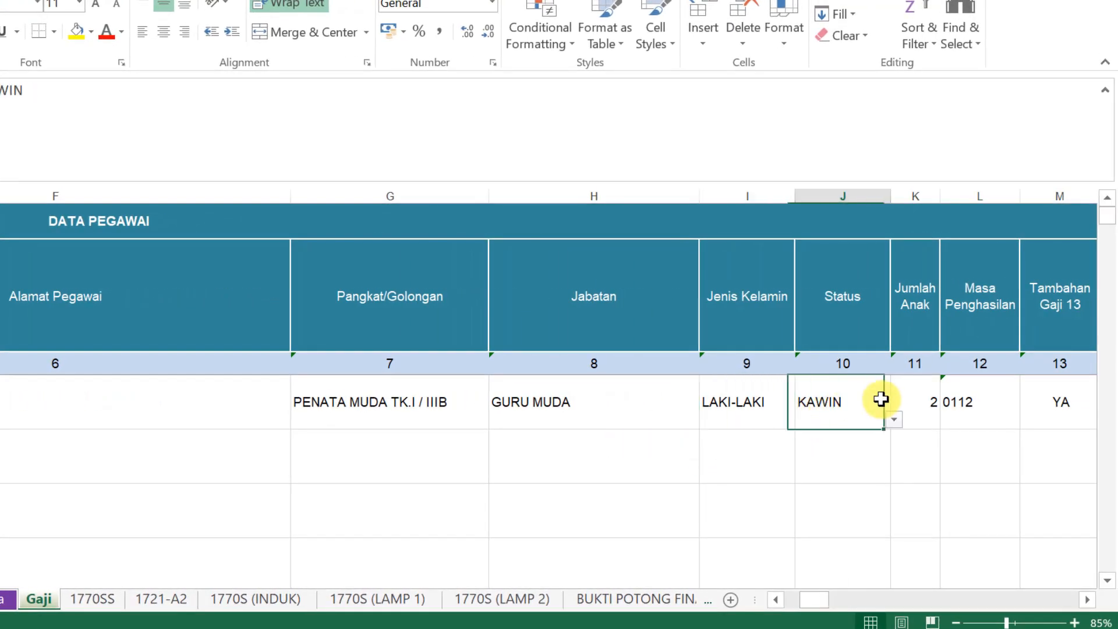
pyautogui.click(881, 407)
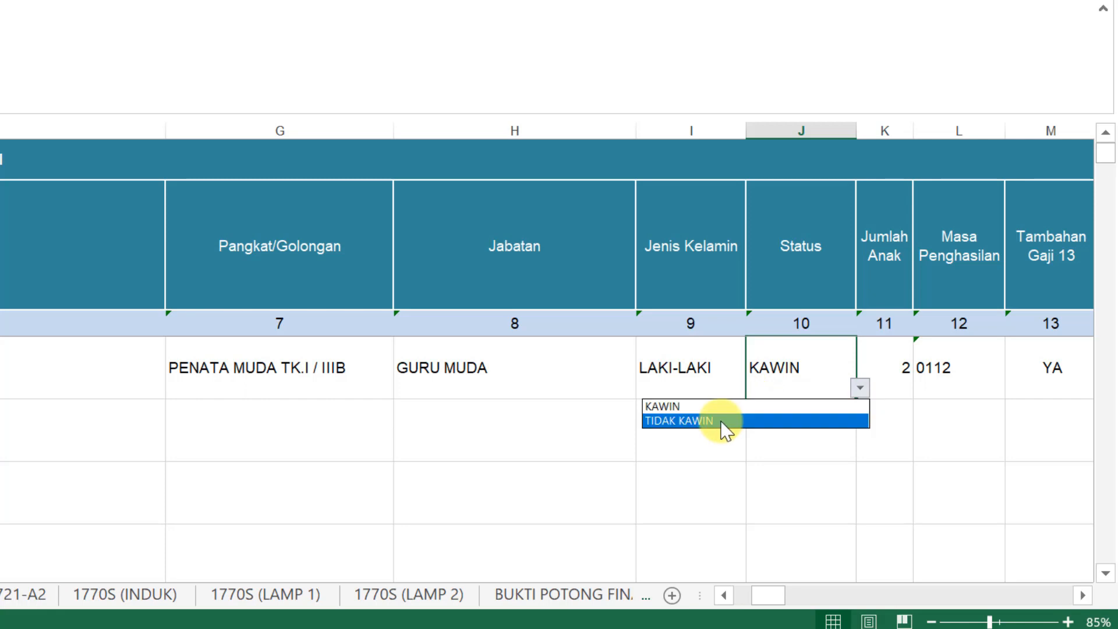
pyautogui.click(897, 367)
pyautogui.click(901, 375)
pyautogui.click(916, 388)
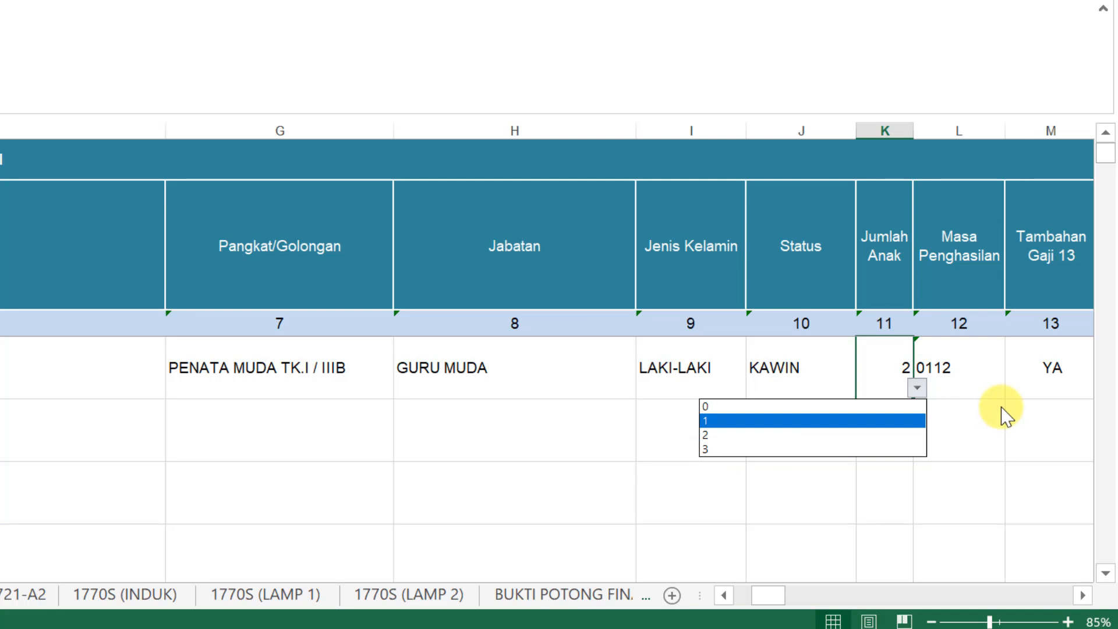
pyautogui.press('Escape')
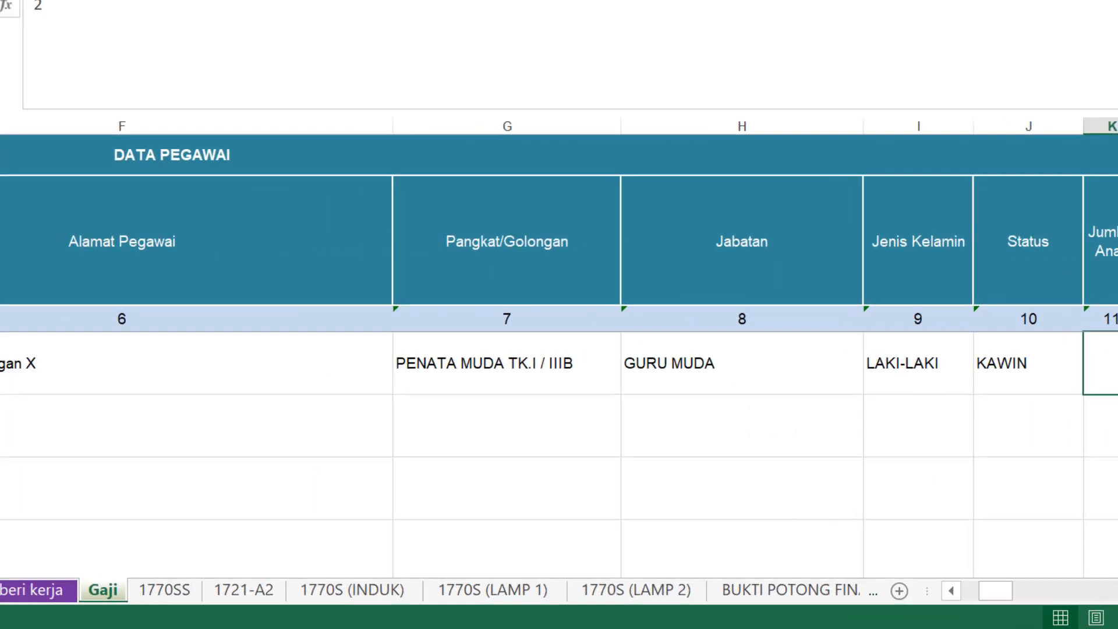
pyautogui.click(1089, 602)
pyautogui.click(1088, 602)
pyautogui.click(1089, 602)
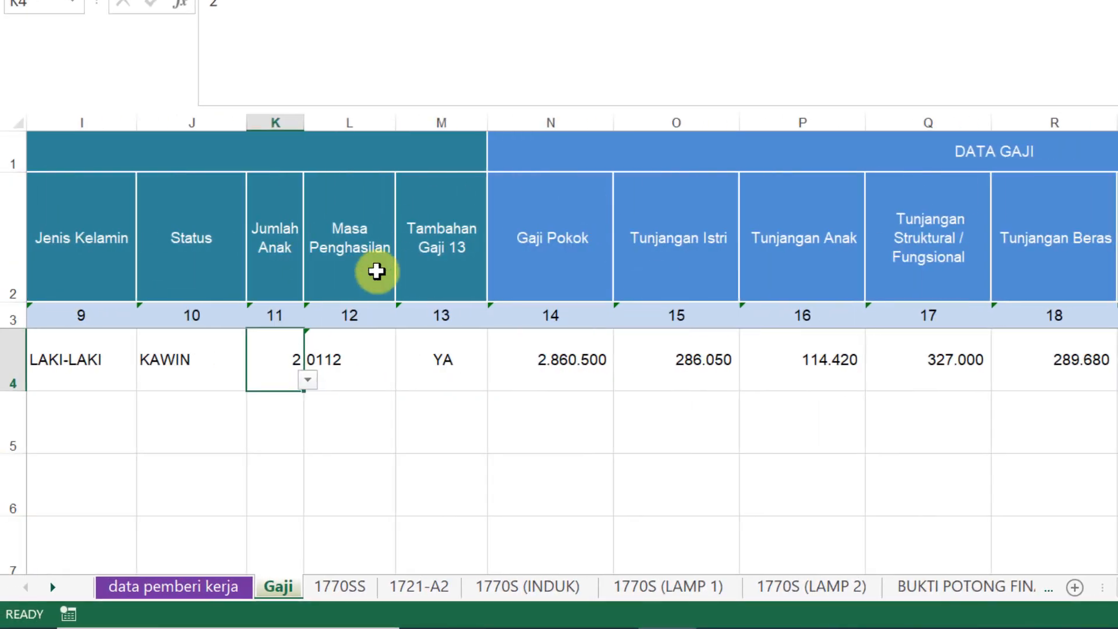
pyautogui.click(376, 284)
pyautogui.click(339, 369)
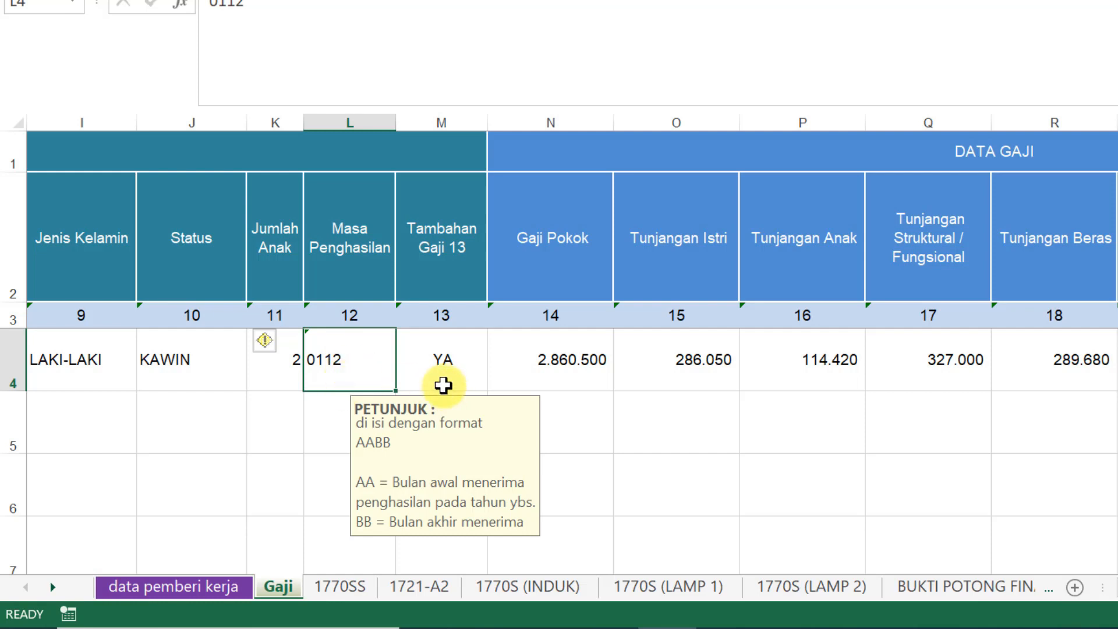
pyautogui.click(435, 355)
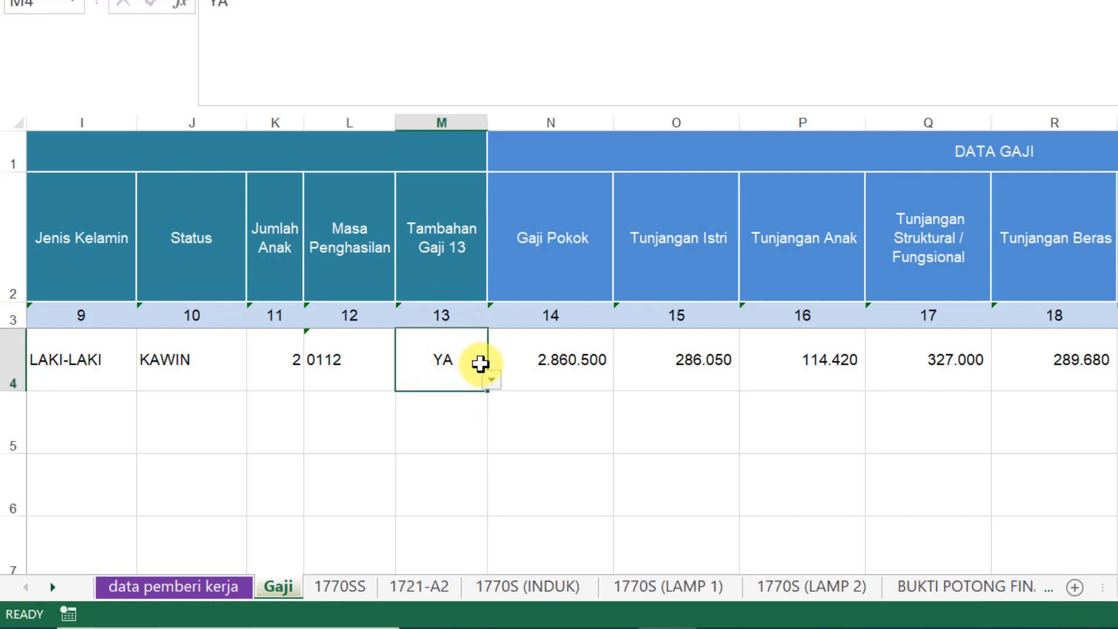
pyautogui.click(491, 379)
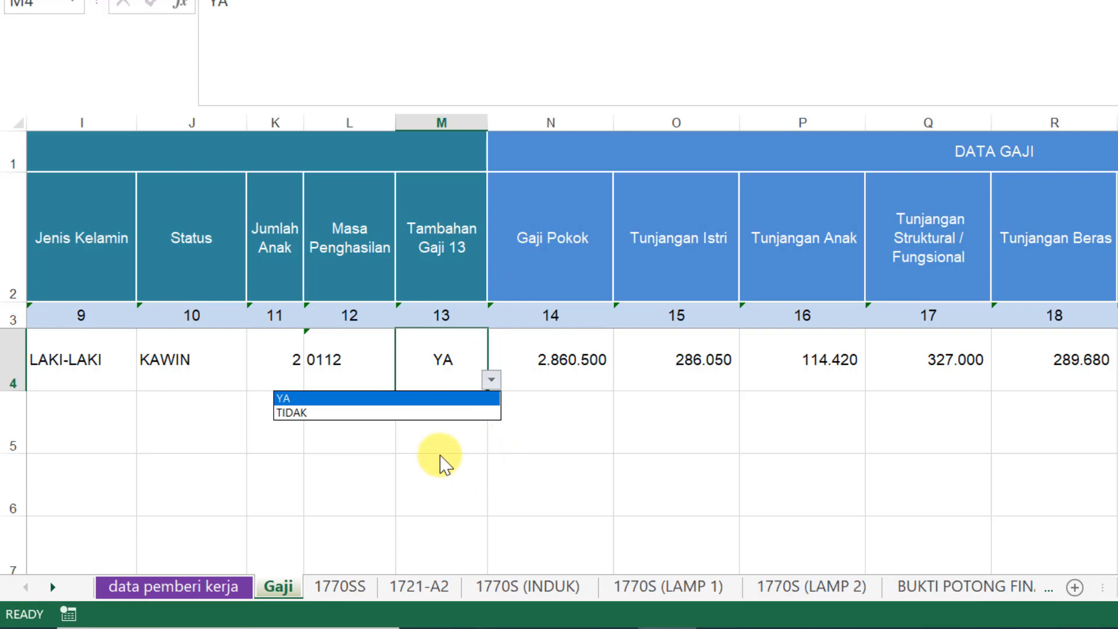
pyautogui.click(447, 432)
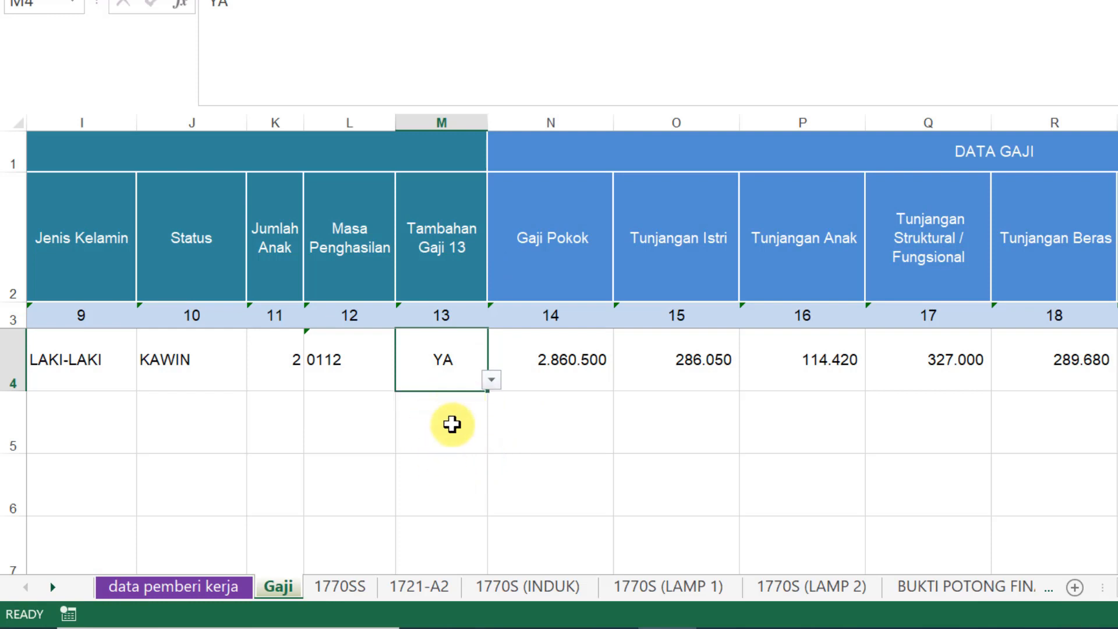
pyautogui.click(560, 357)
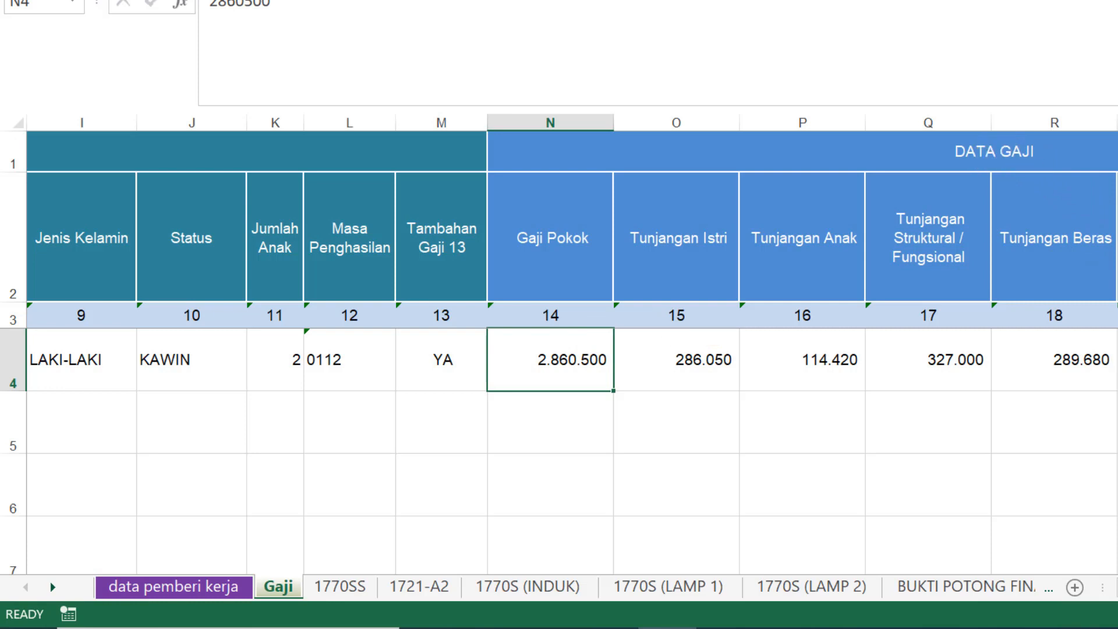
# Check basic salary 2.860.500, wife allowance 286.050 and child allowance 114.420 against the payroll printout
pyautogui.hscroll(2, 572, 345)
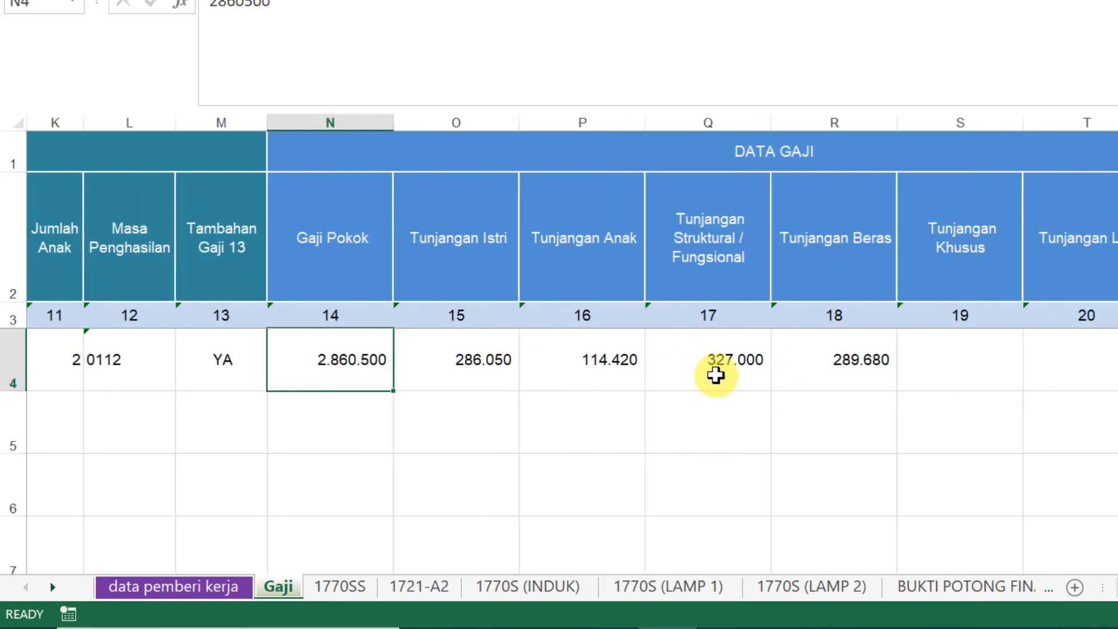
pyautogui.click(342, 231)
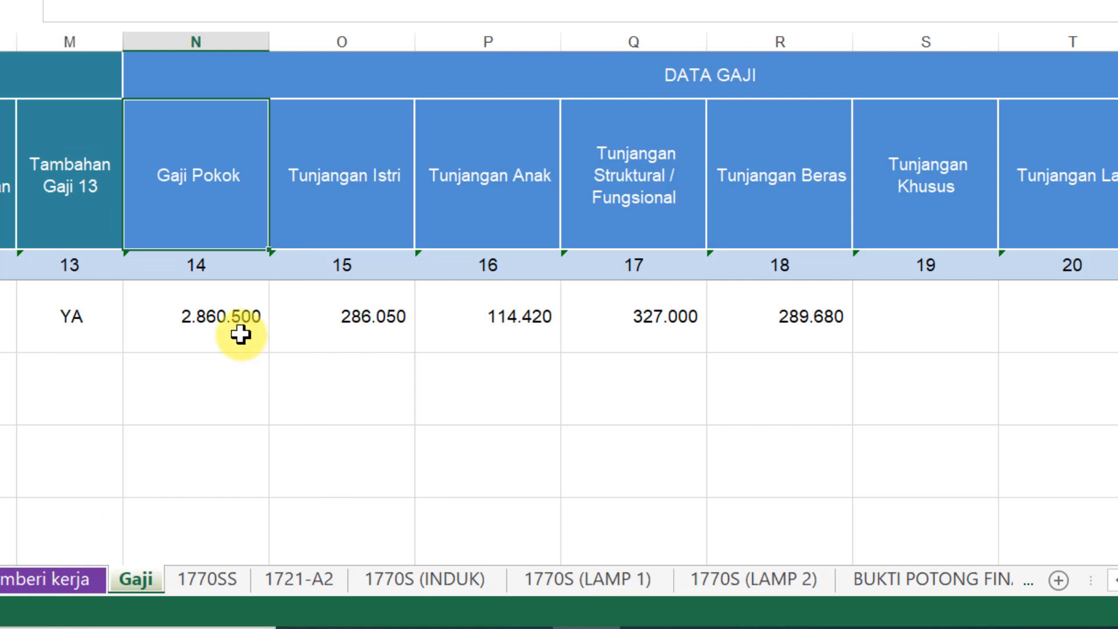
pyautogui.click(230, 330)
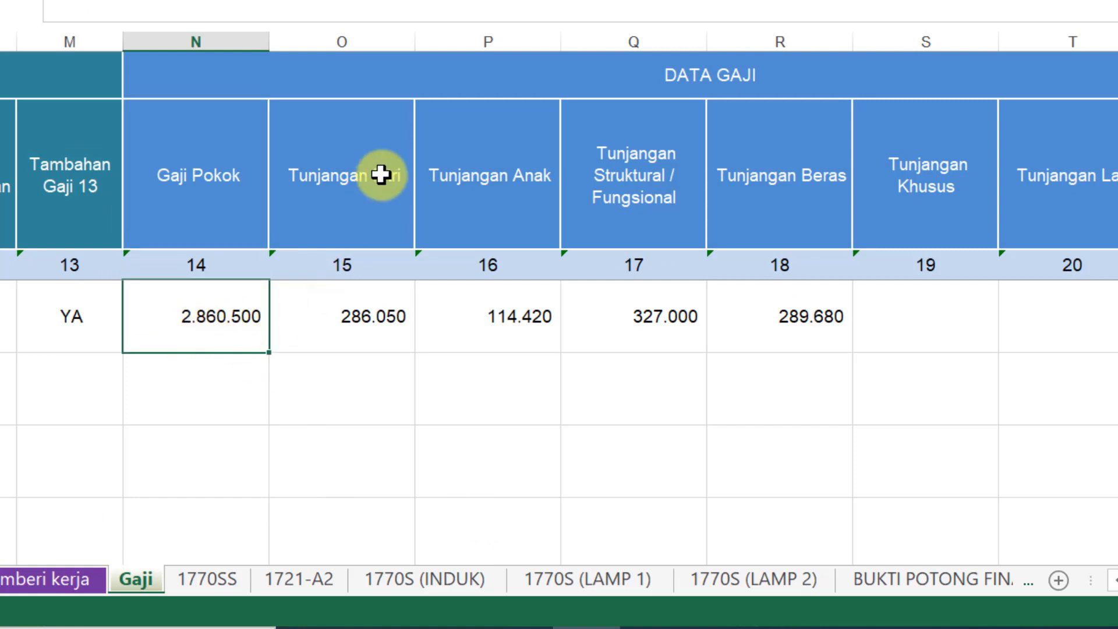
pyautogui.click(375, 327)
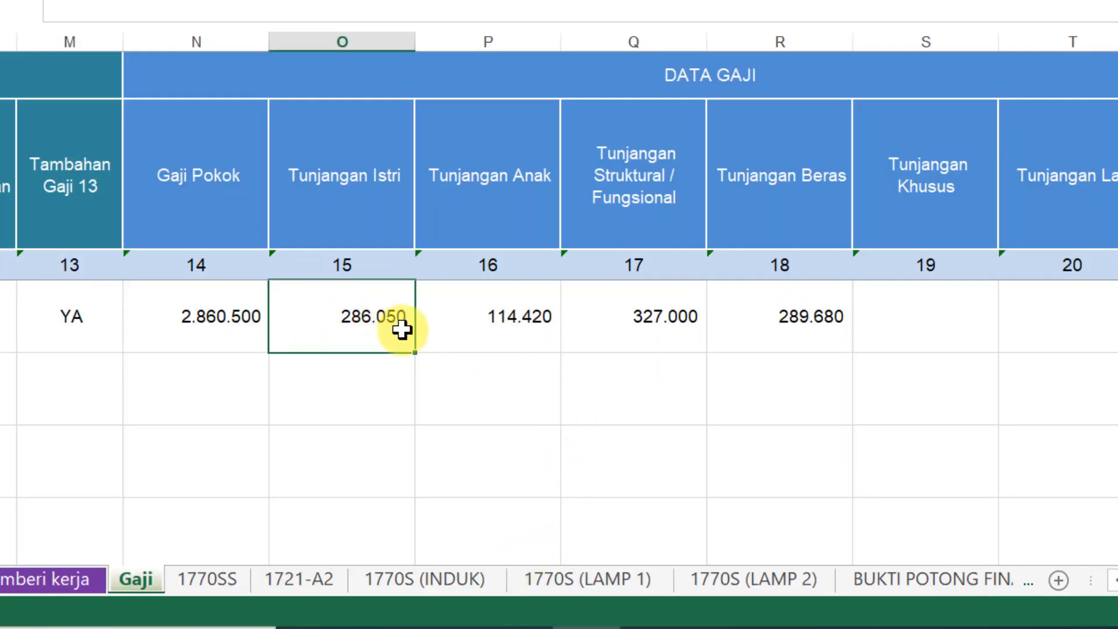
pyautogui.click(516, 312)
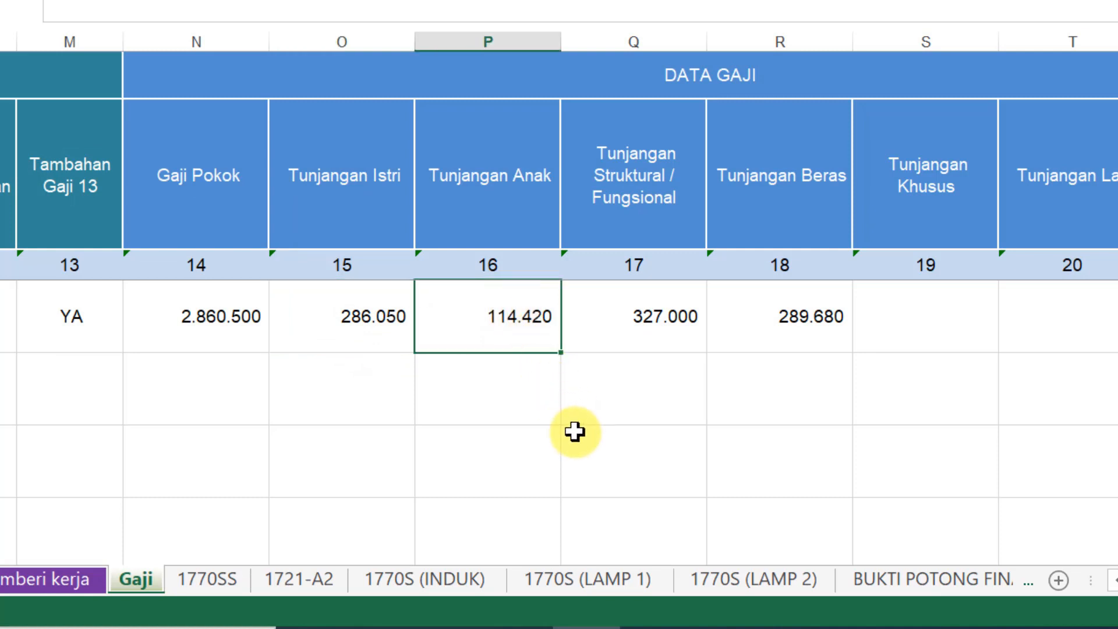
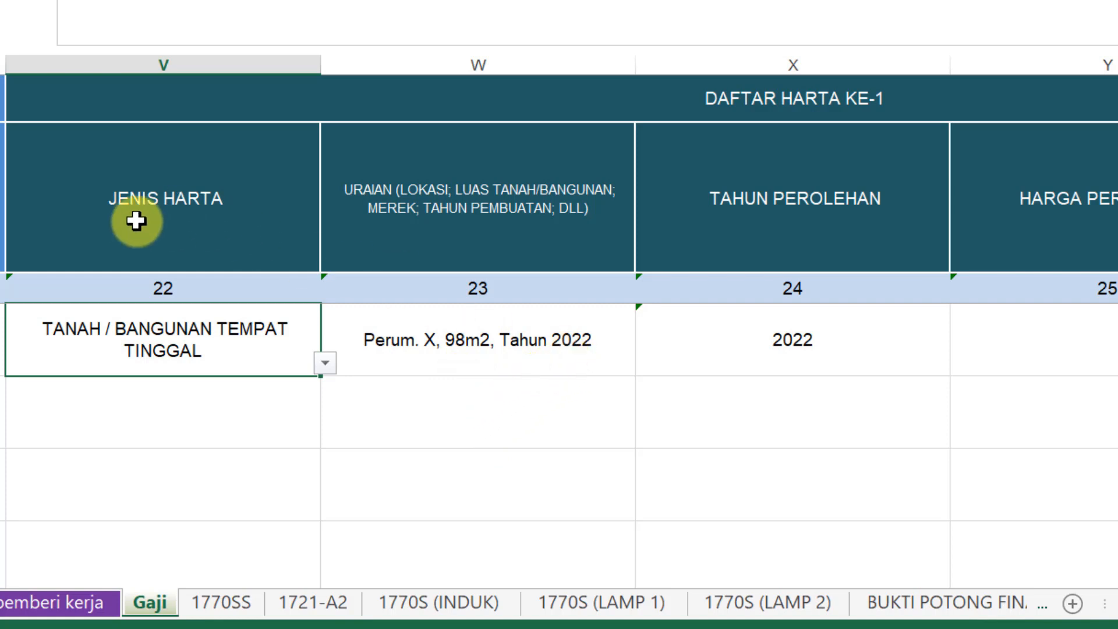
pyautogui.click(324, 363)
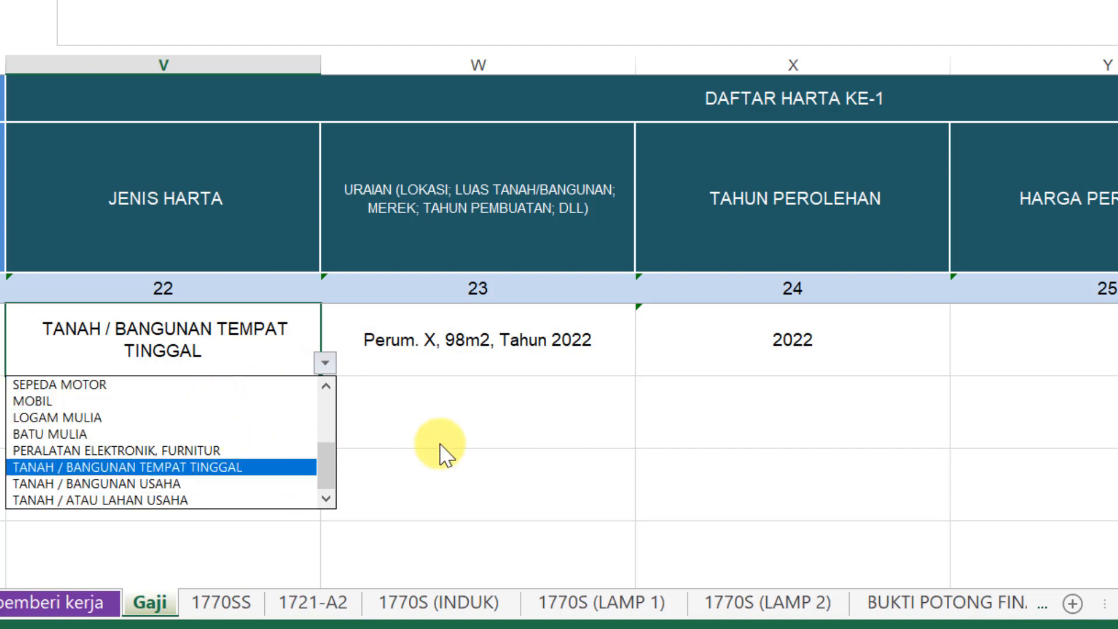
pyautogui.click(454, 447)
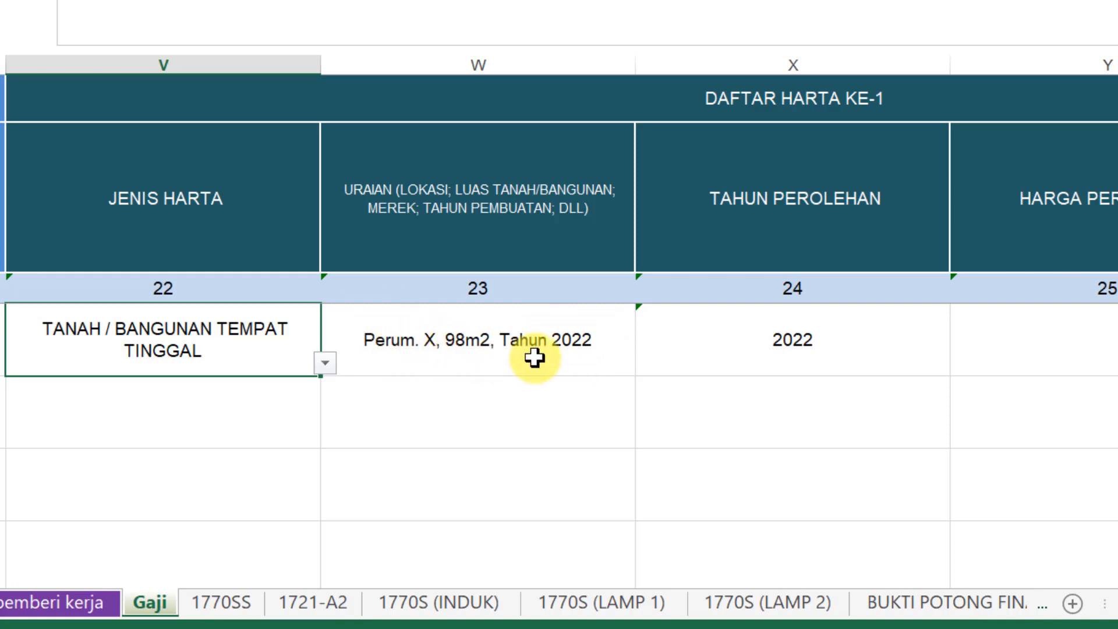
pyautogui.click(818, 340)
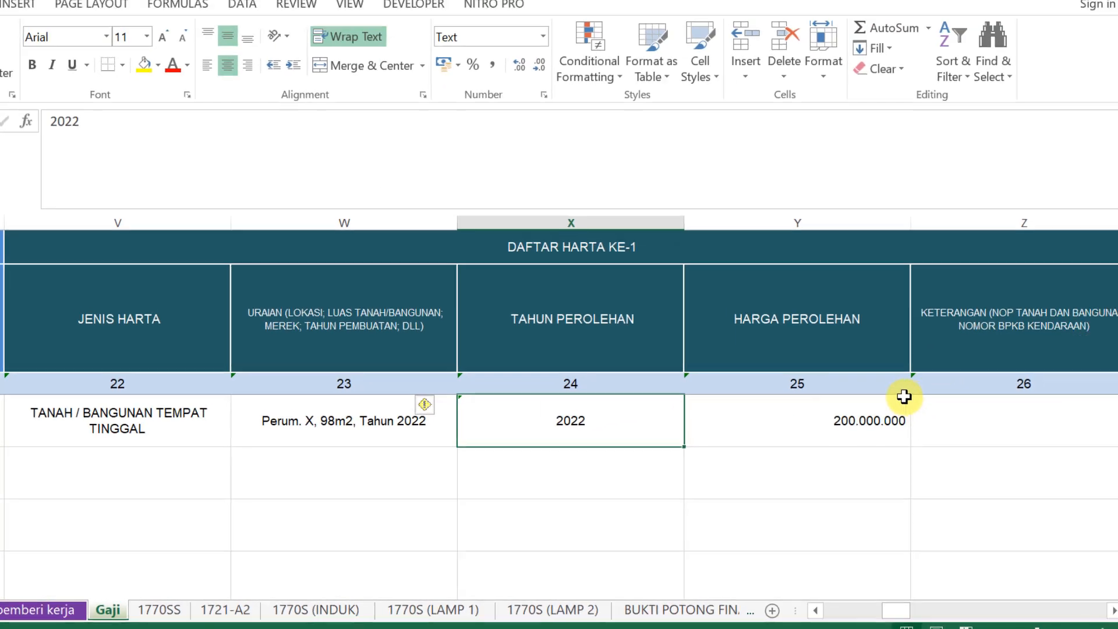
pyautogui.click(847, 422)
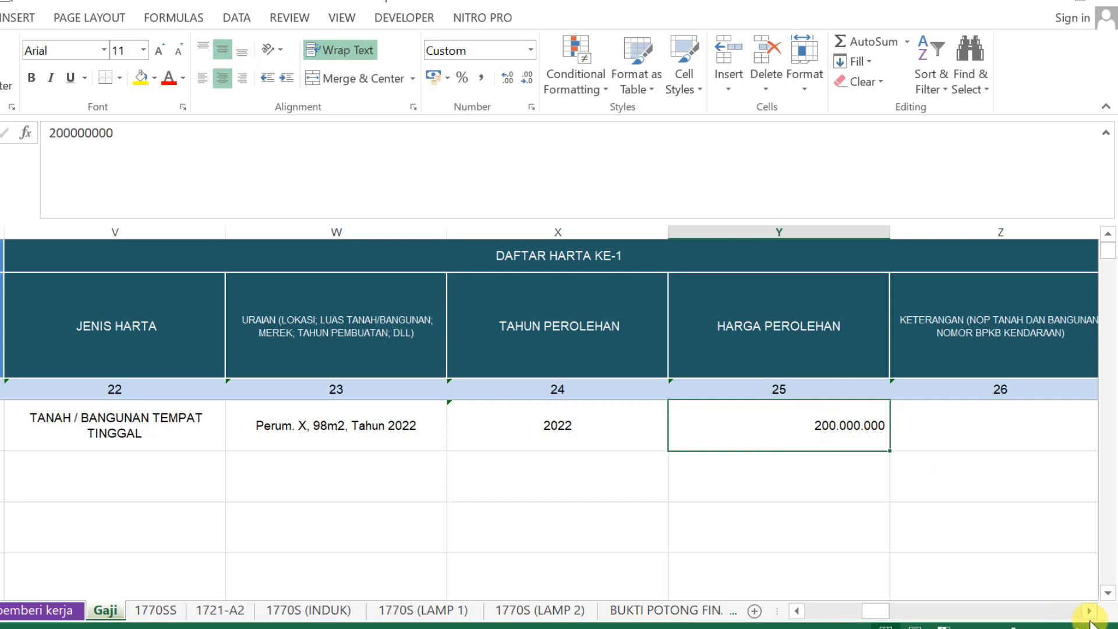
pyautogui.click(1088, 610)
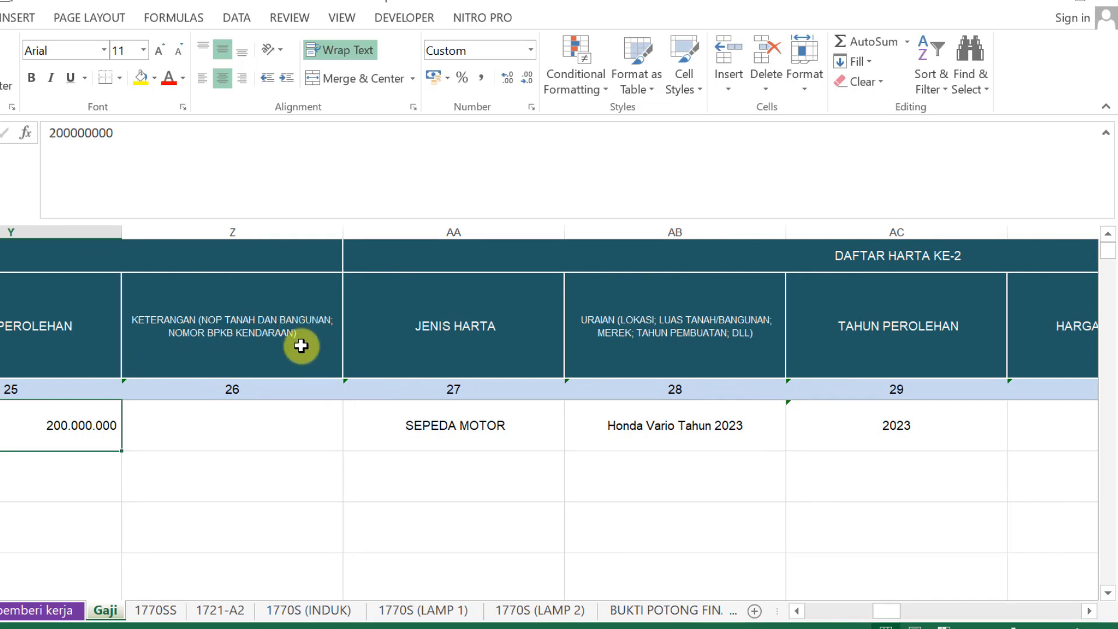
pyautogui.click(297, 430)
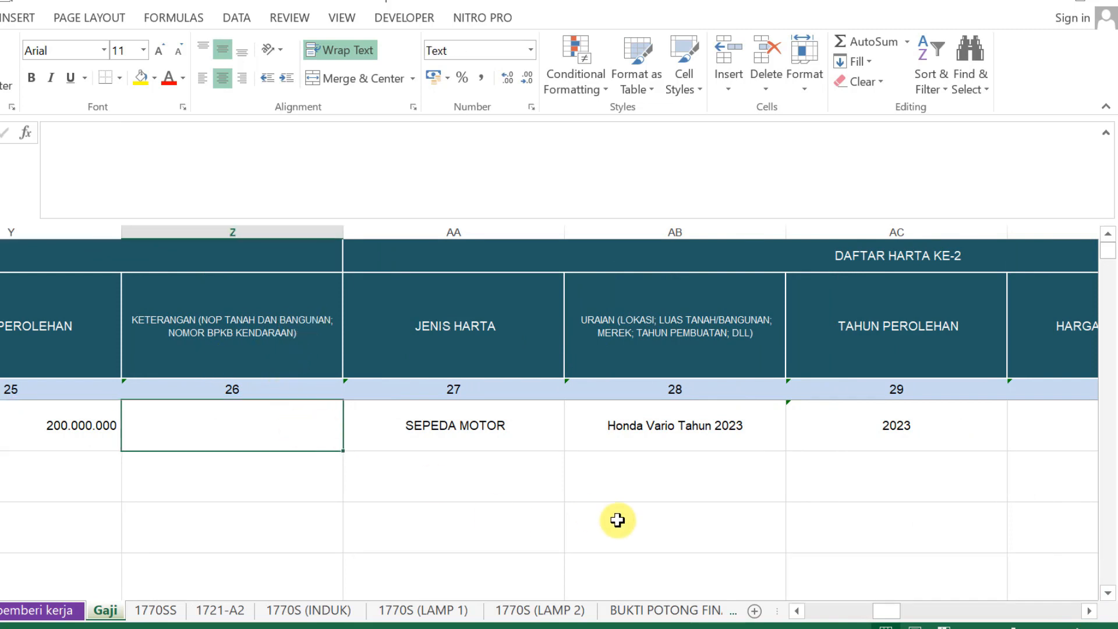
pyautogui.click(1089, 611)
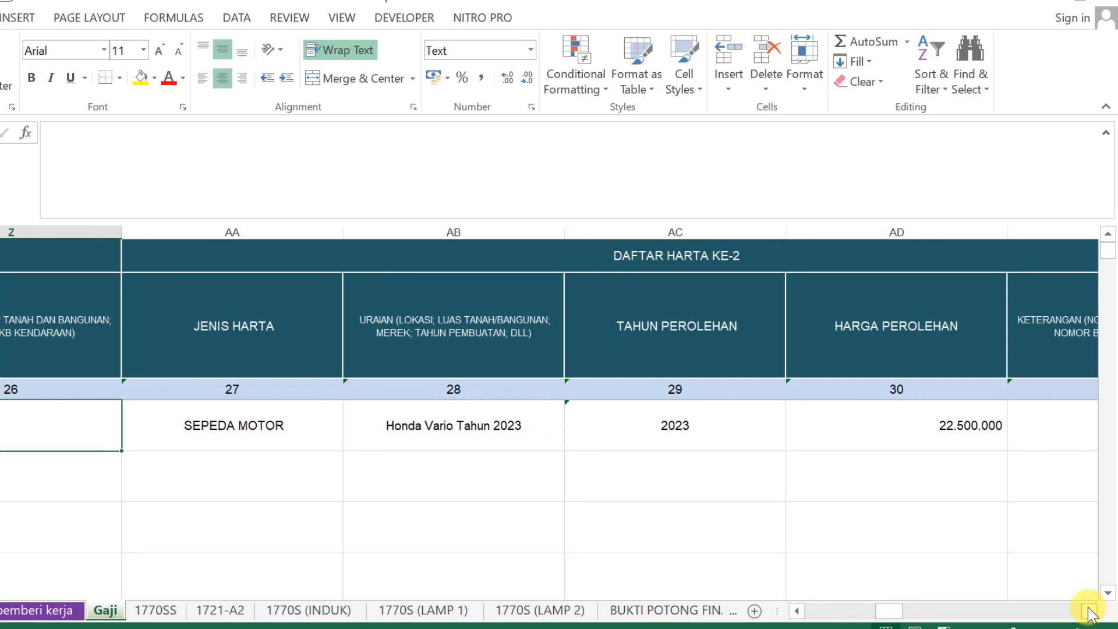
pyautogui.click(1089, 611)
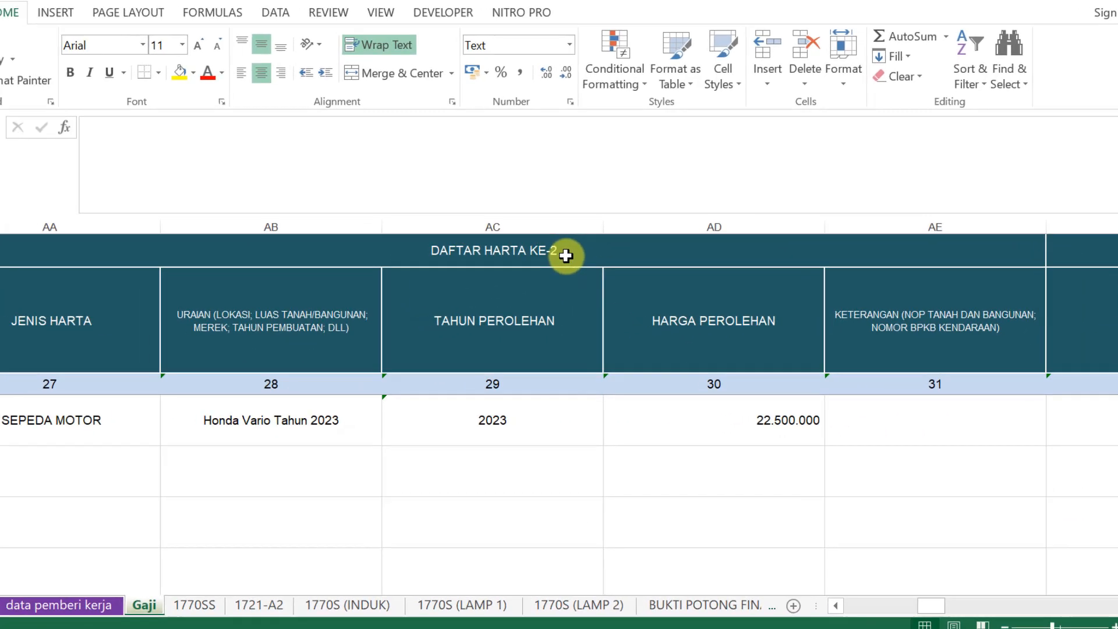
pyautogui.click(565, 255)
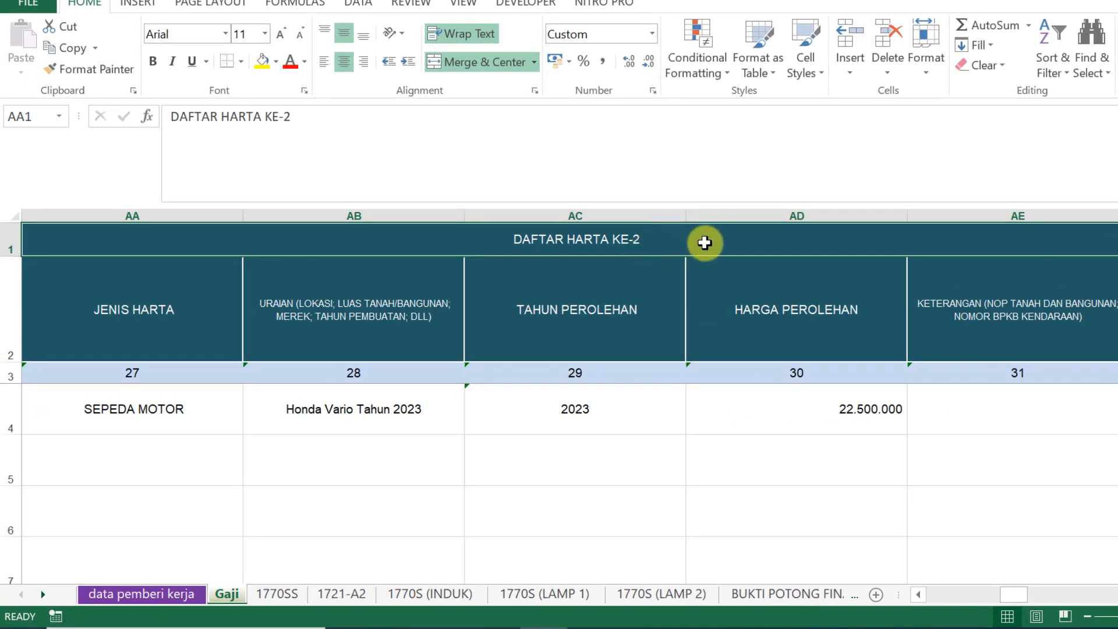
pyautogui.click(201, 426)
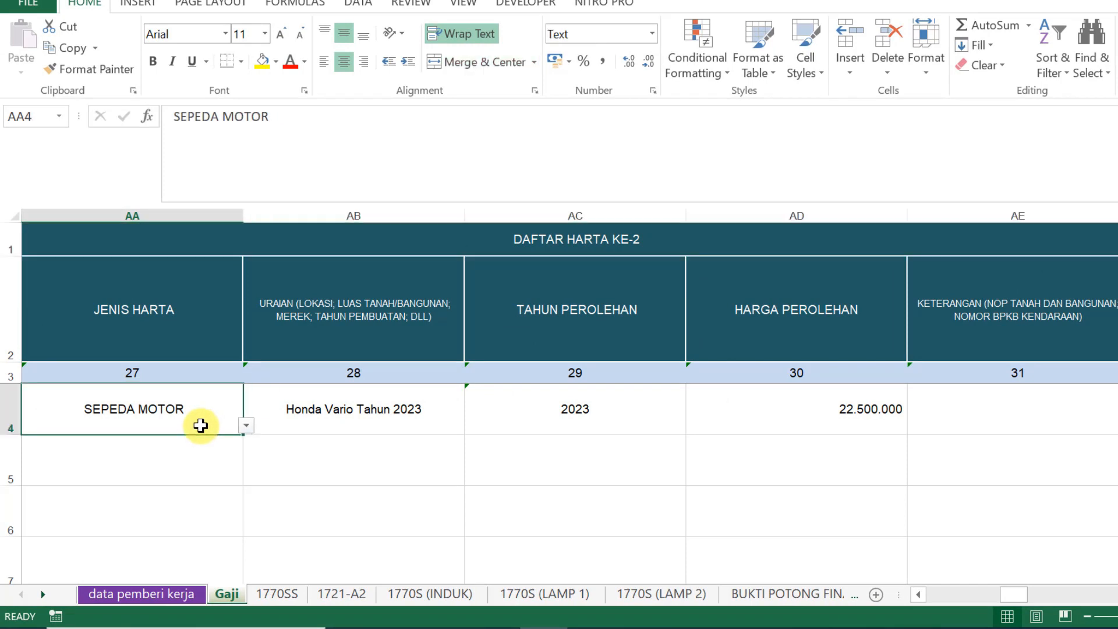
pyautogui.click(248, 425)
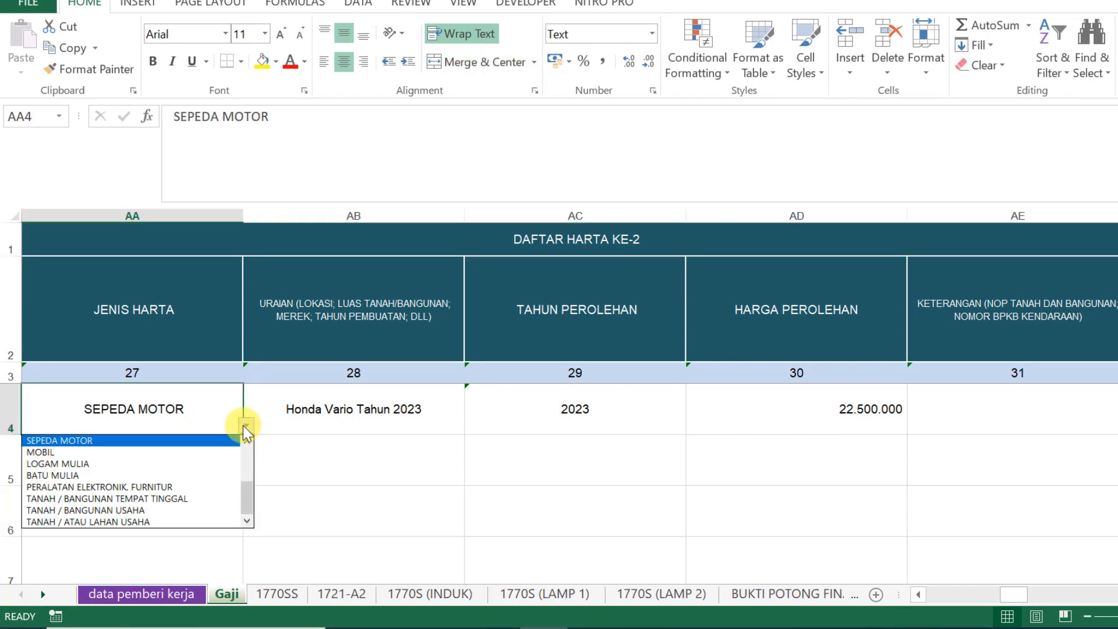
pyautogui.click(356, 456)
pyautogui.click(370, 412)
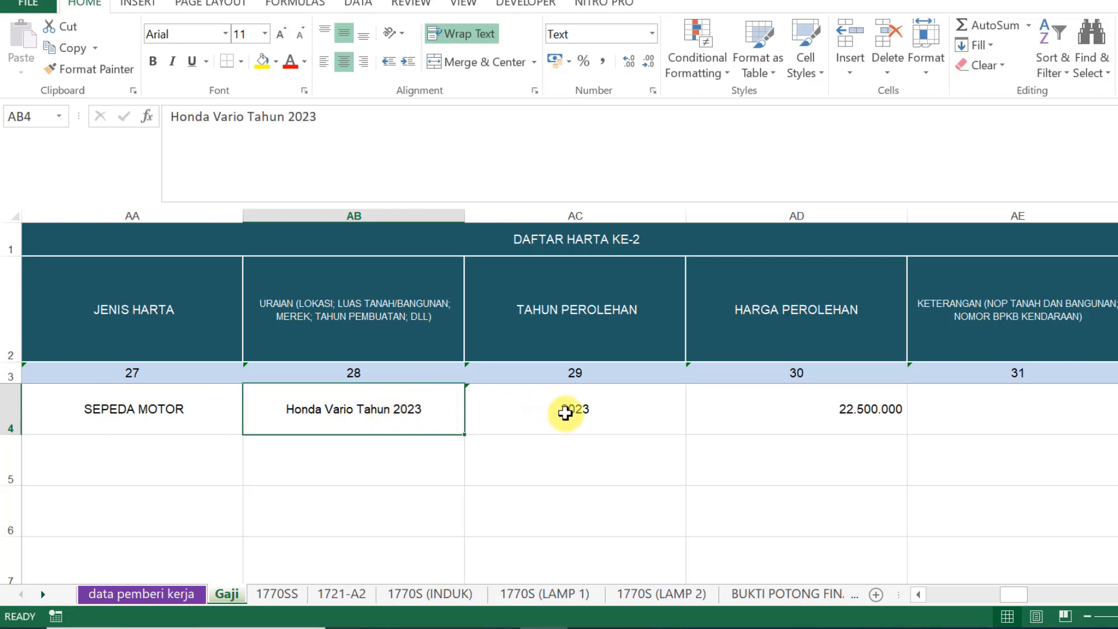
pyautogui.click(588, 414)
pyautogui.click(777, 408)
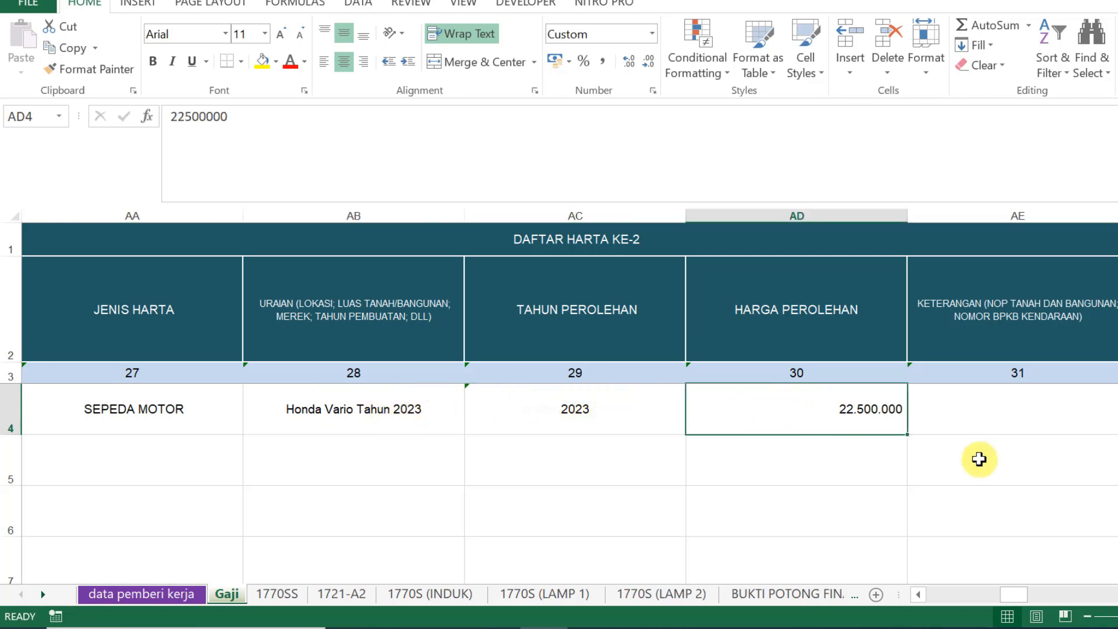
pyautogui.hscroll(5, 569, 396)
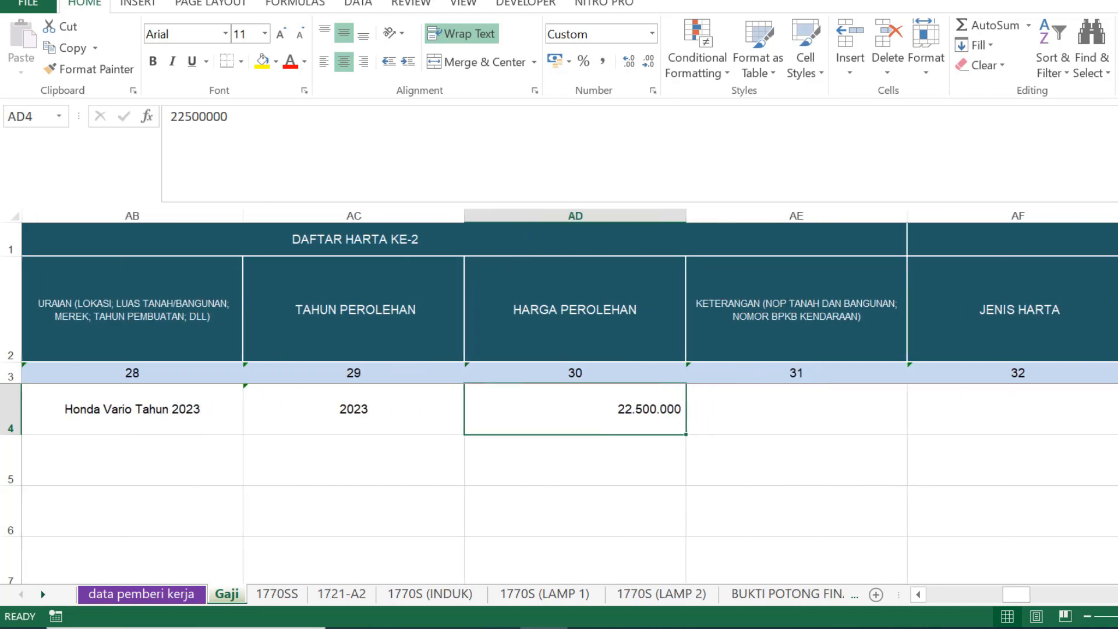
pyautogui.hscroll(3, 569, 396)
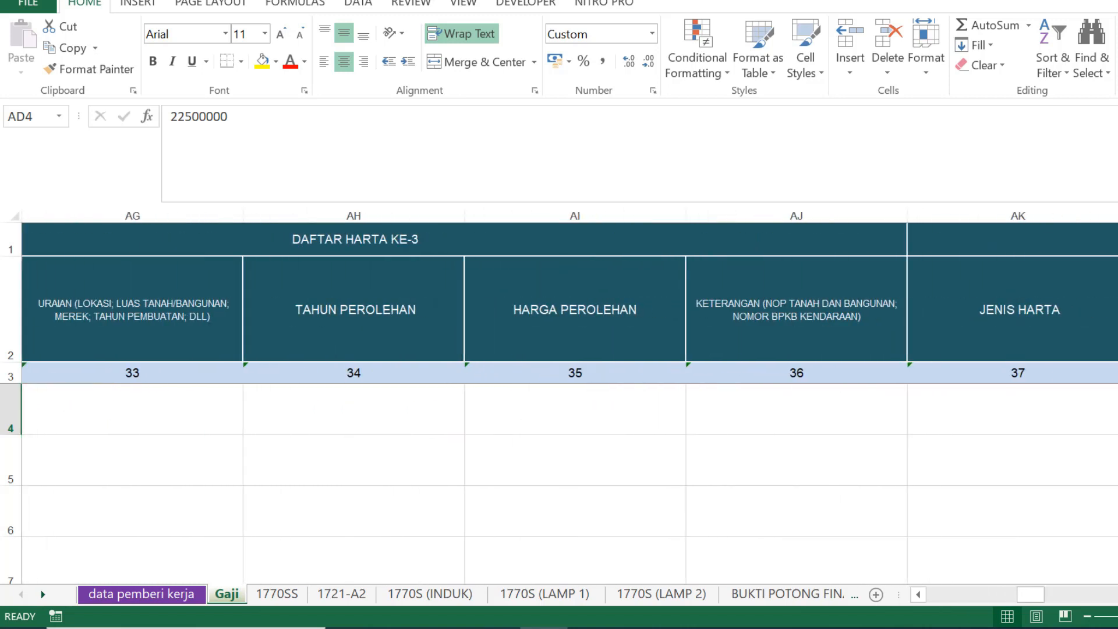
pyautogui.hscroll(6, 570, 396)
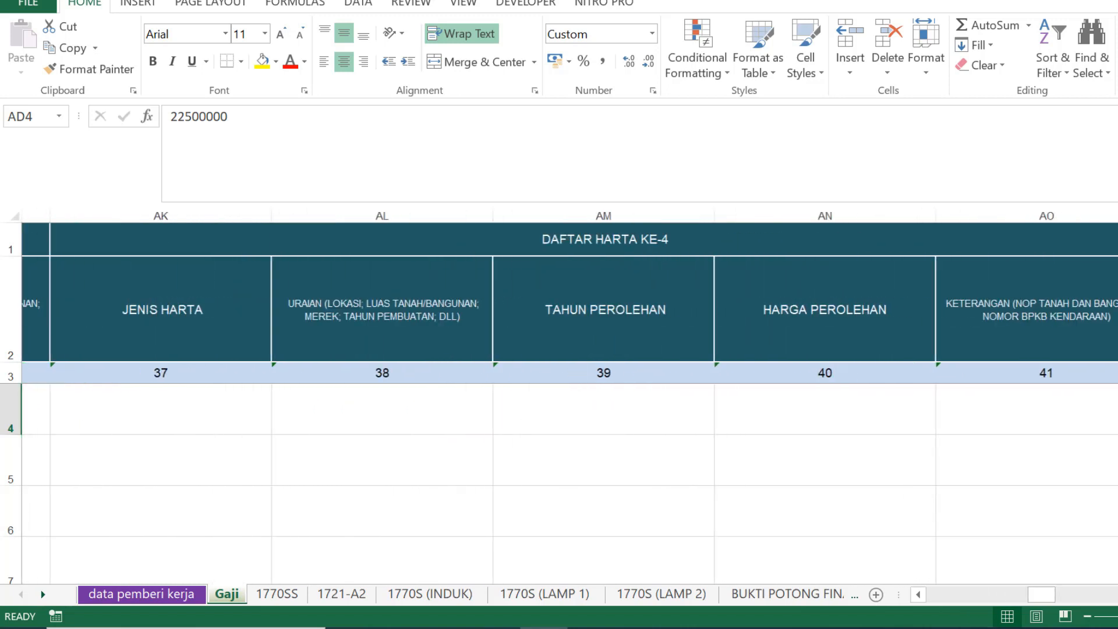
pyautogui.hscroll(5, 569, 396)
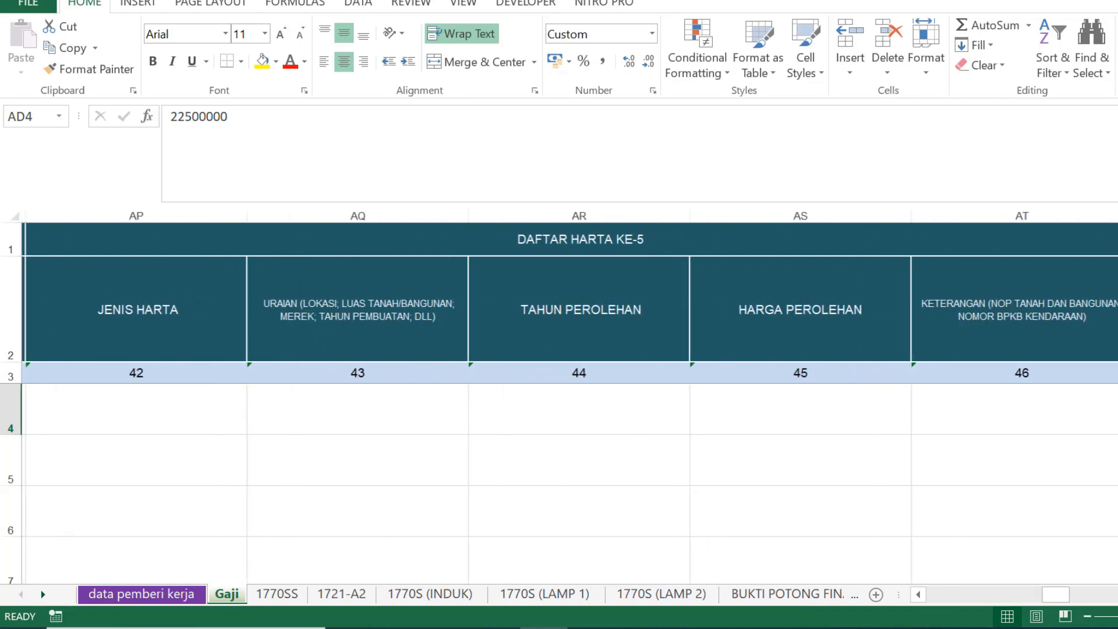
pyautogui.hscroll(1, 569, 396)
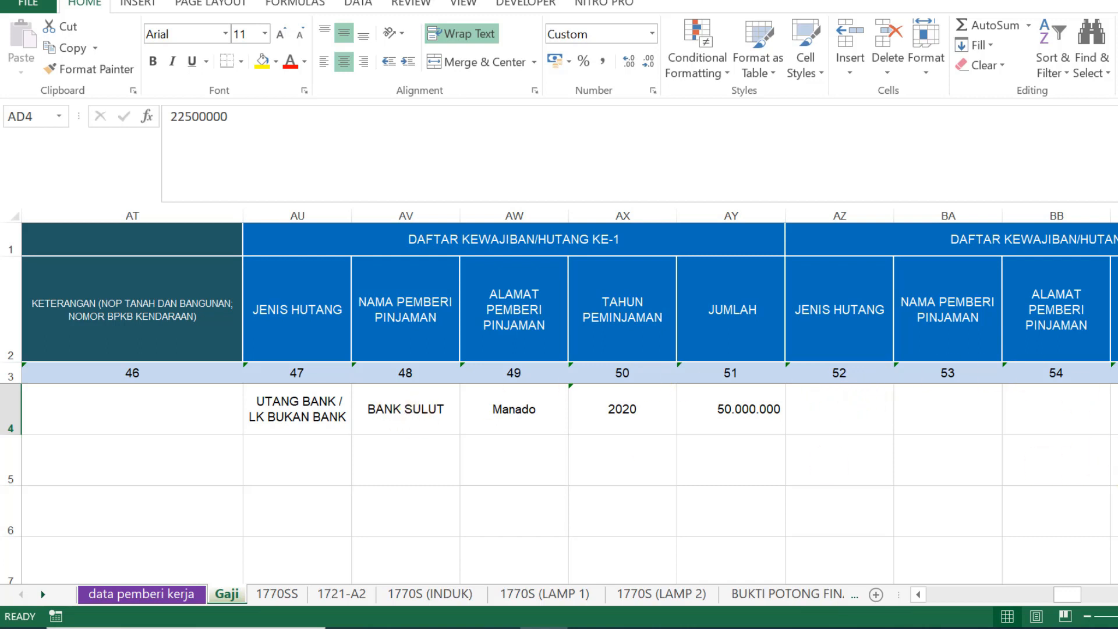
pyautogui.click(326, 408)
pyautogui.click(356, 432)
pyautogui.click(346, 429)
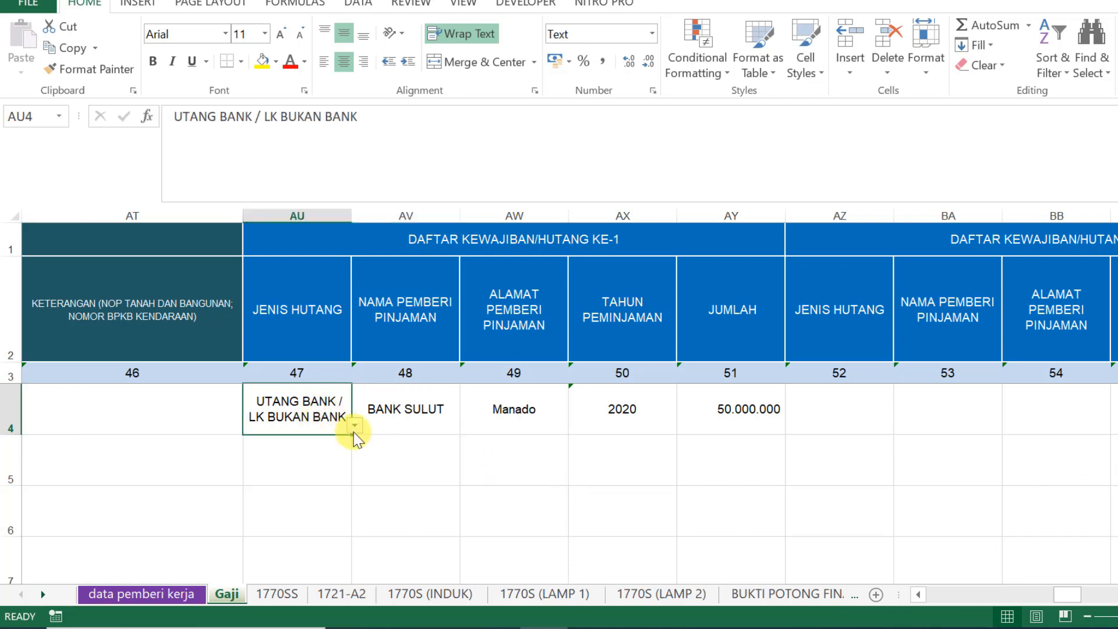
pyautogui.click(353, 425)
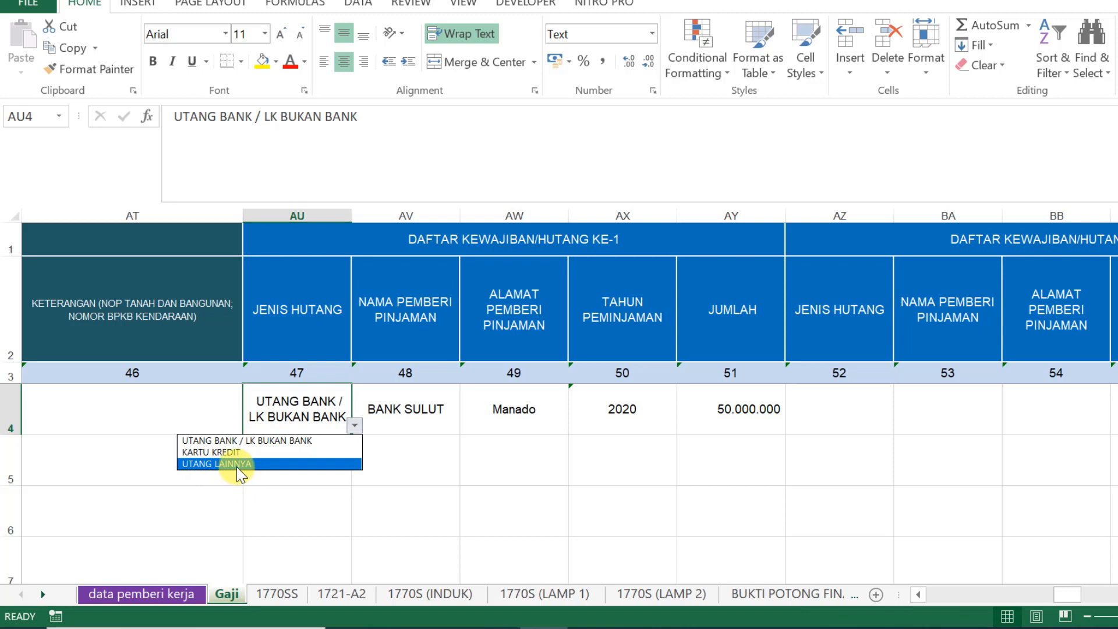
pyautogui.click(427, 451)
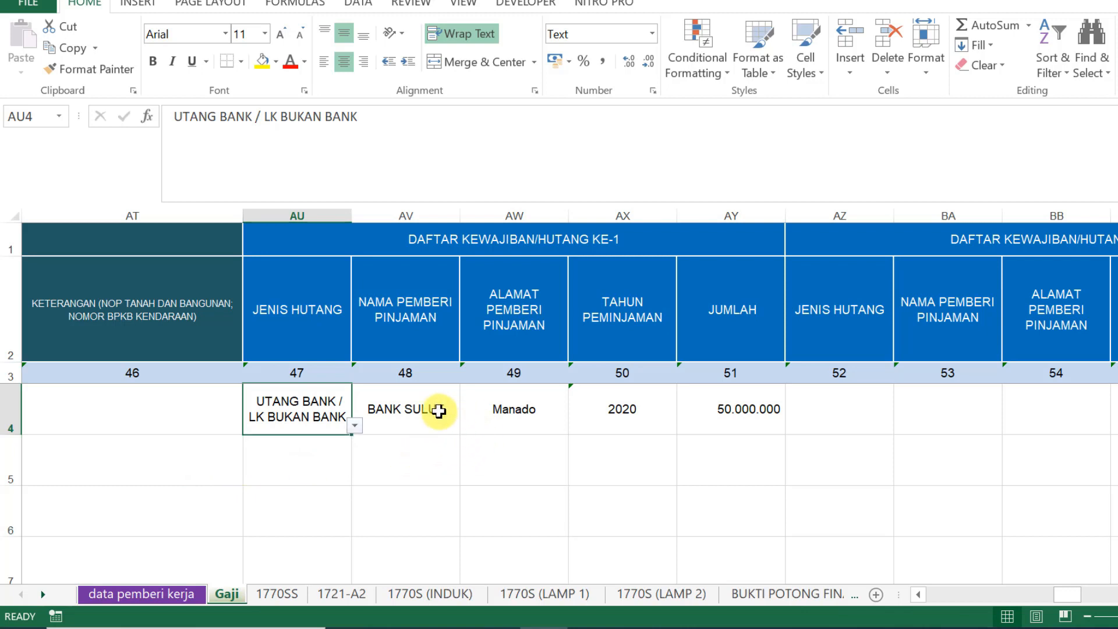
pyautogui.click(433, 426)
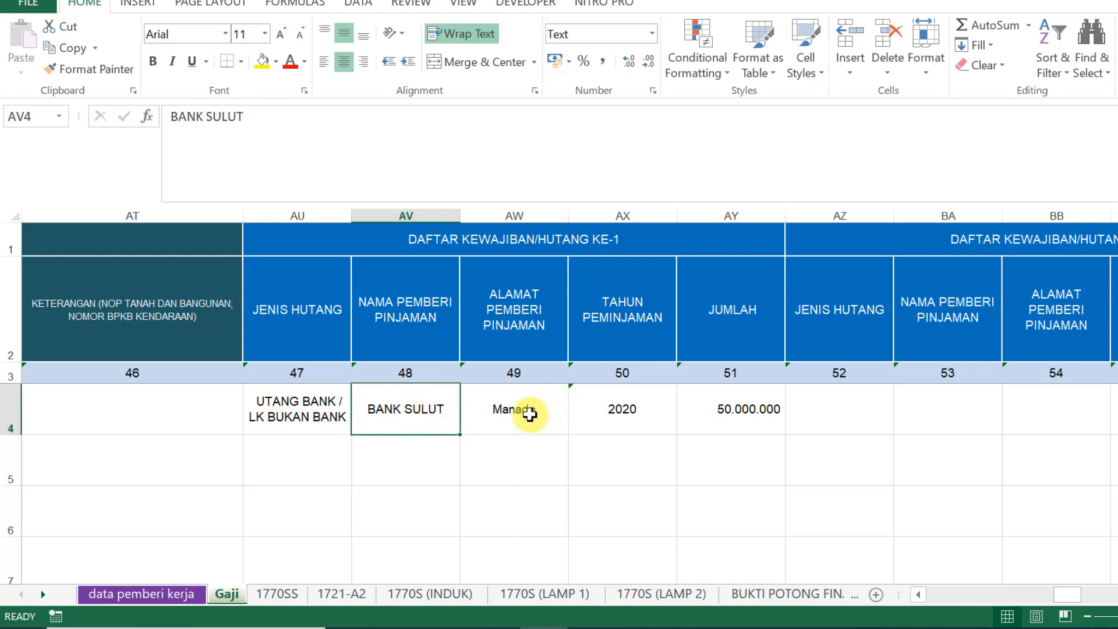
pyautogui.click(529, 414)
pyautogui.click(635, 407)
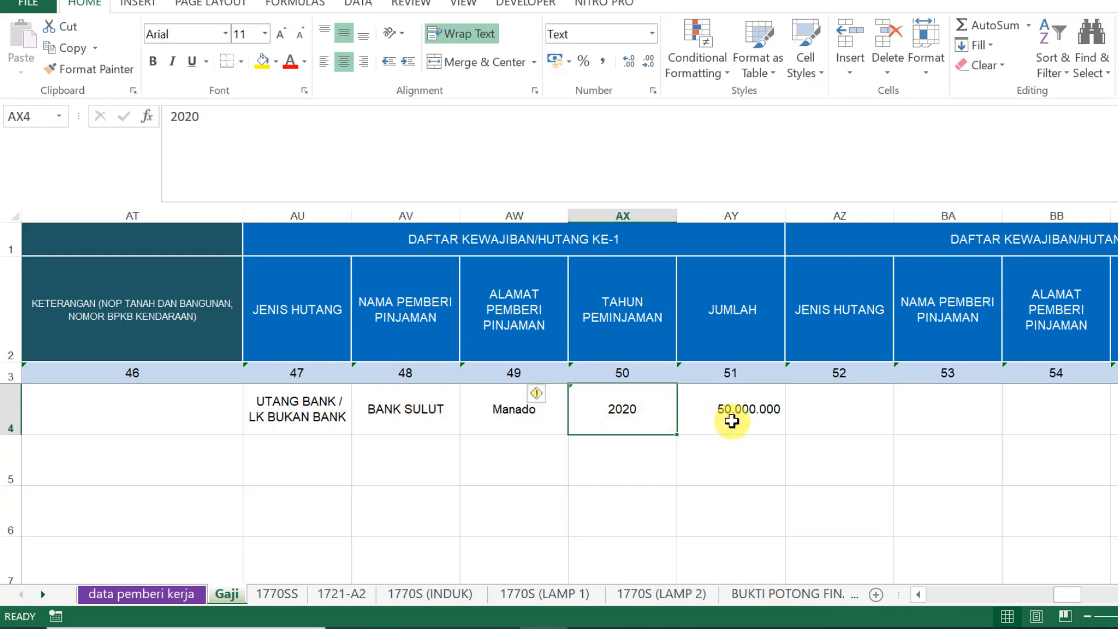
pyautogui.click(747, 412)
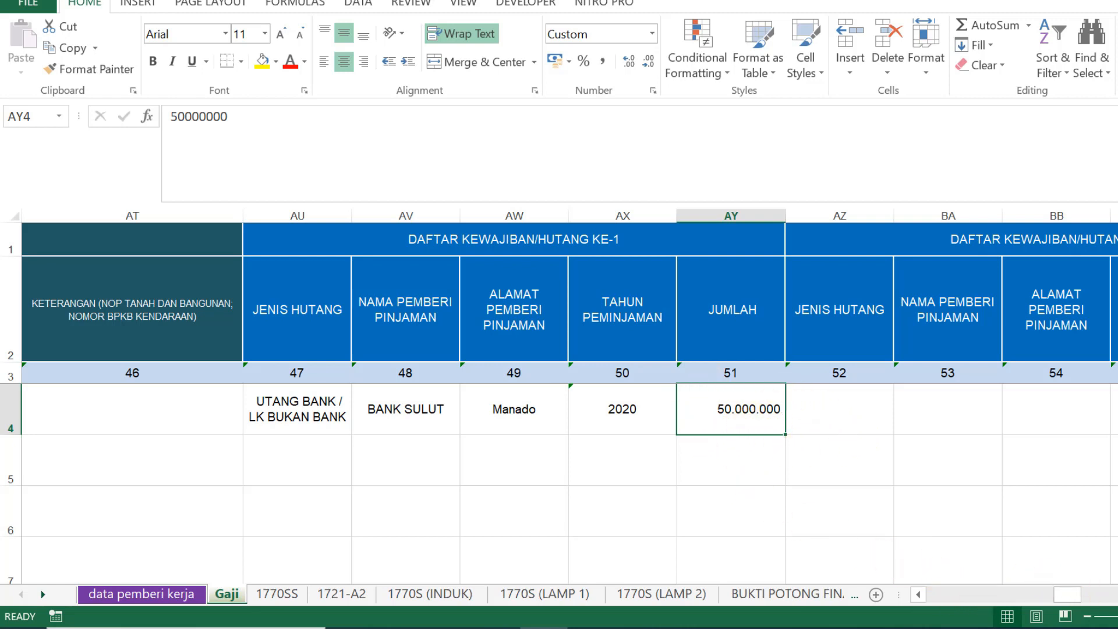
pyautogui.hscroll(3, 569, 402)
pyautogui.hscroll(9, 570, 402)
pyautogui.hscroll(7, 570, 402)
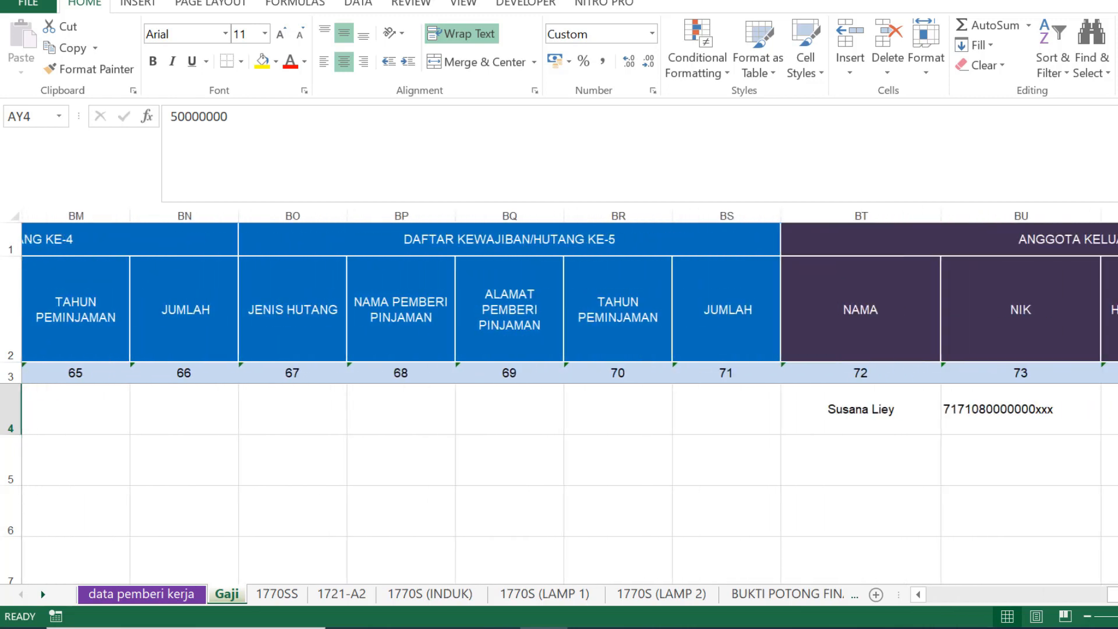
pyautogui.hscroll(6, 569, 402)
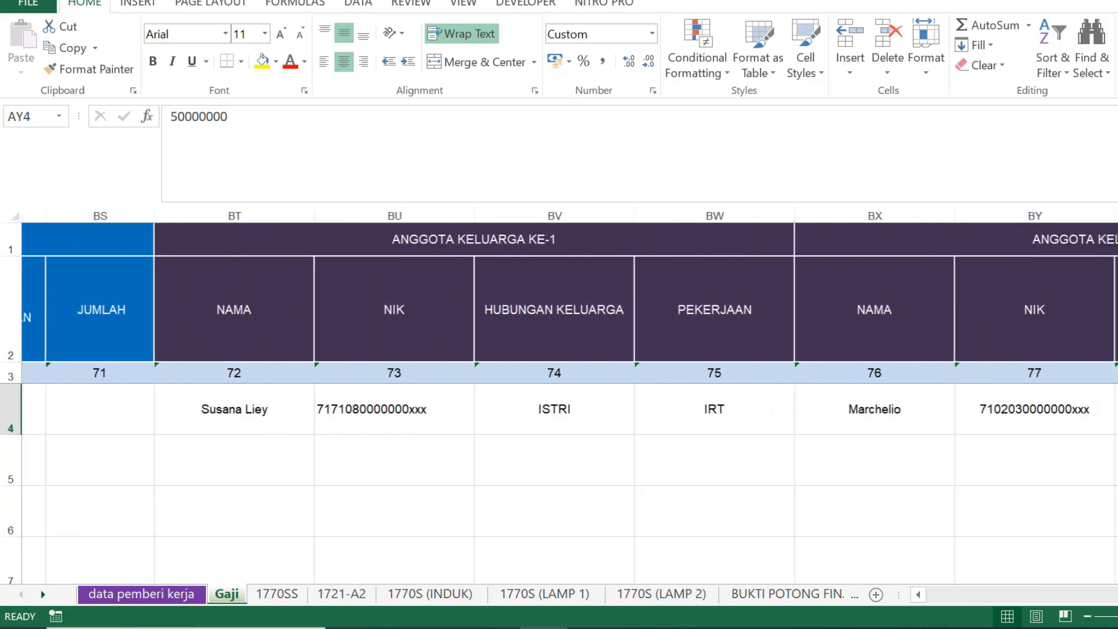
pyautogui.hscroll(1, 569, 402)
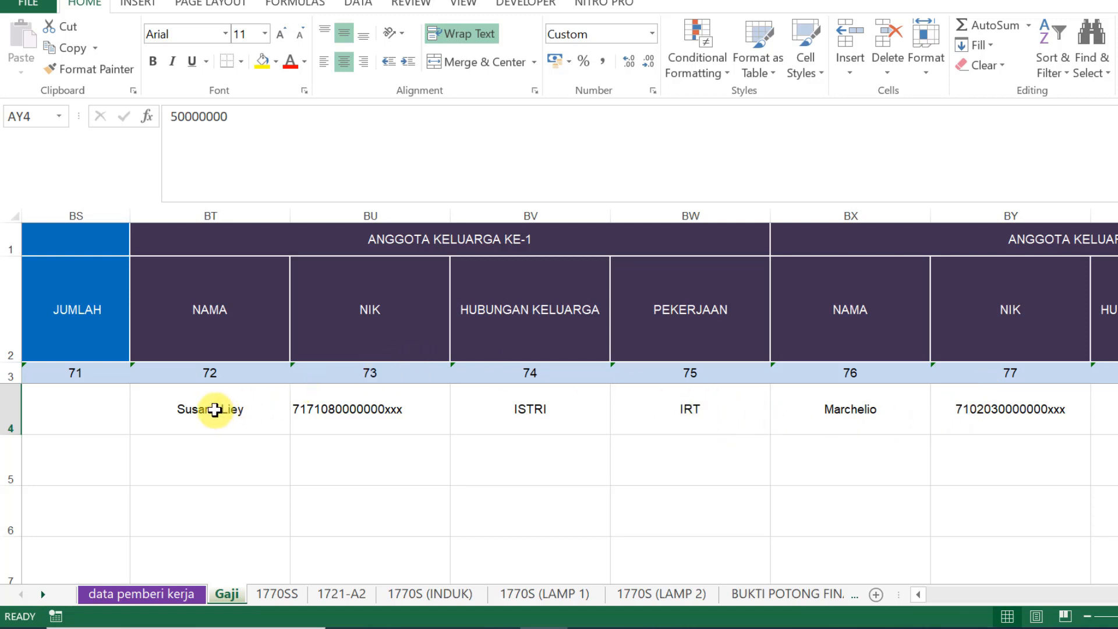
pyautogui.click(215, 410)
pyautogui.click(401, 408)
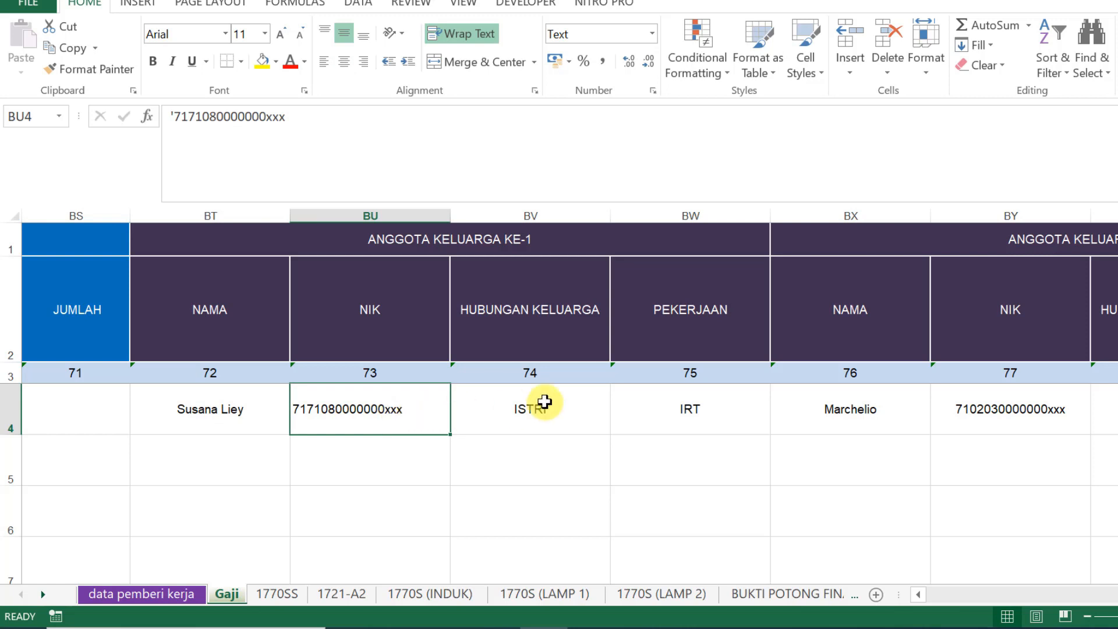
pyautogui.click(572, 399)
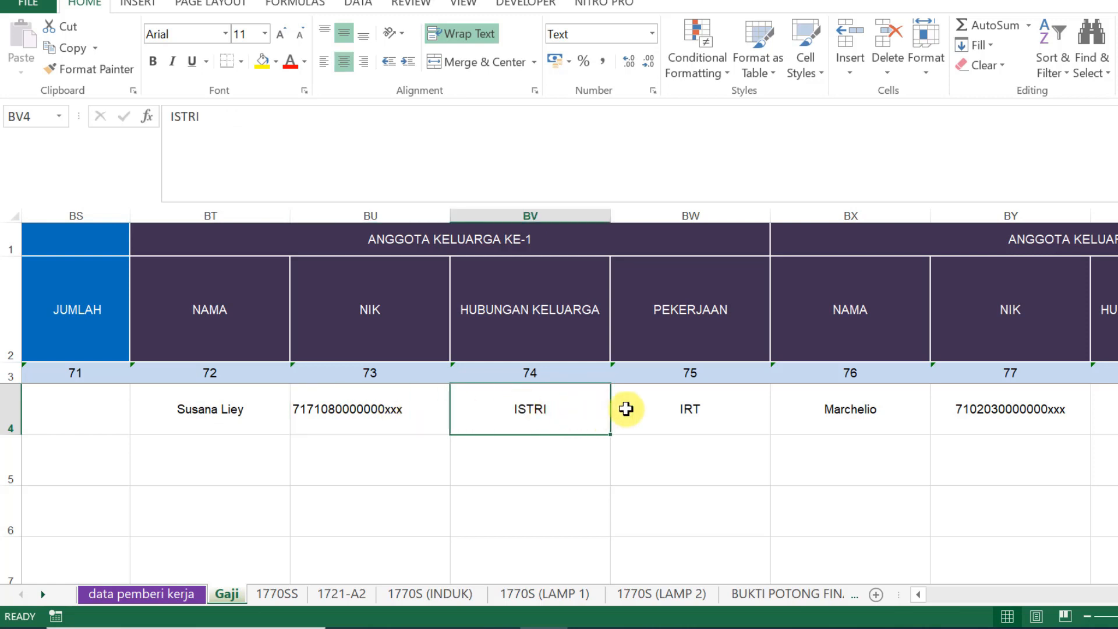
pyautogui.click(740, 404)
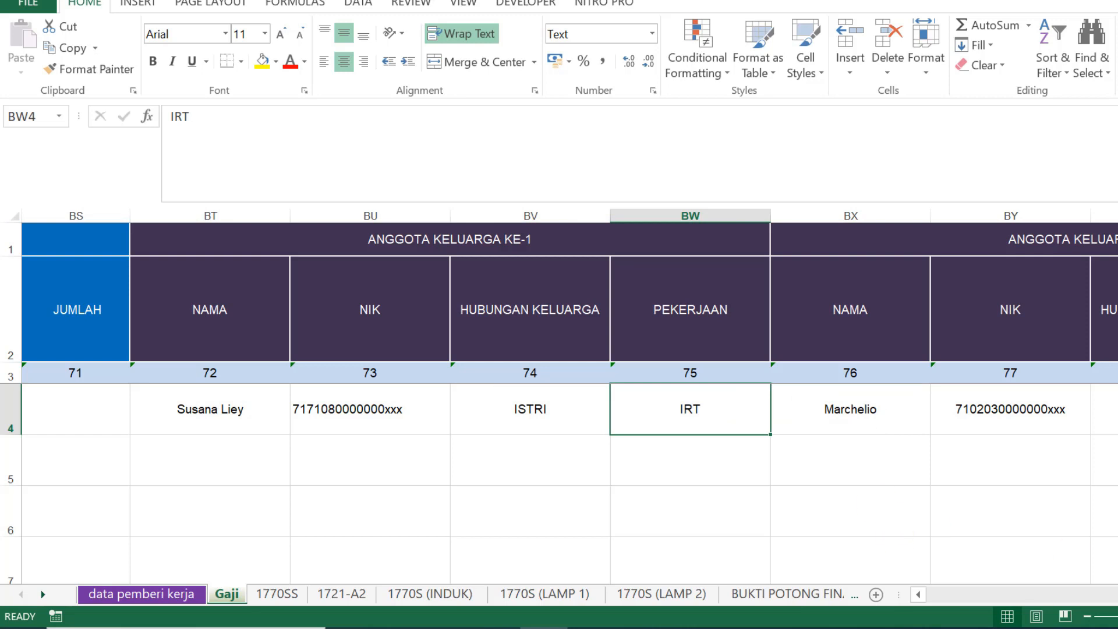
pyautogui.hscroll(4, 765, 457)
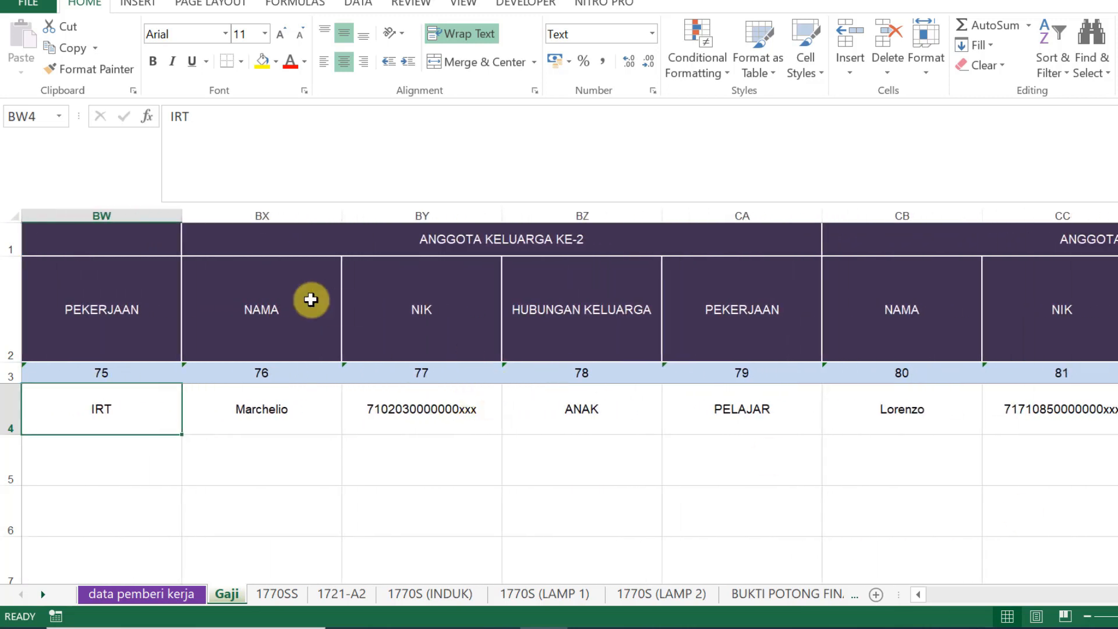
pyautogui.click(263, 407)
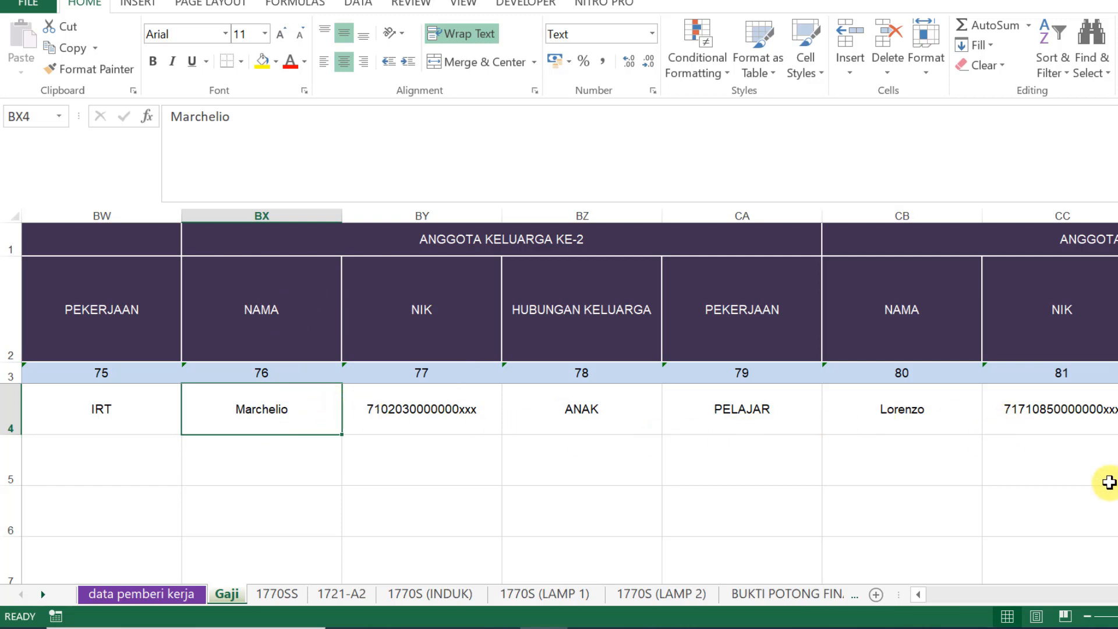
pyautogui.hscroll(4, 569, 396)
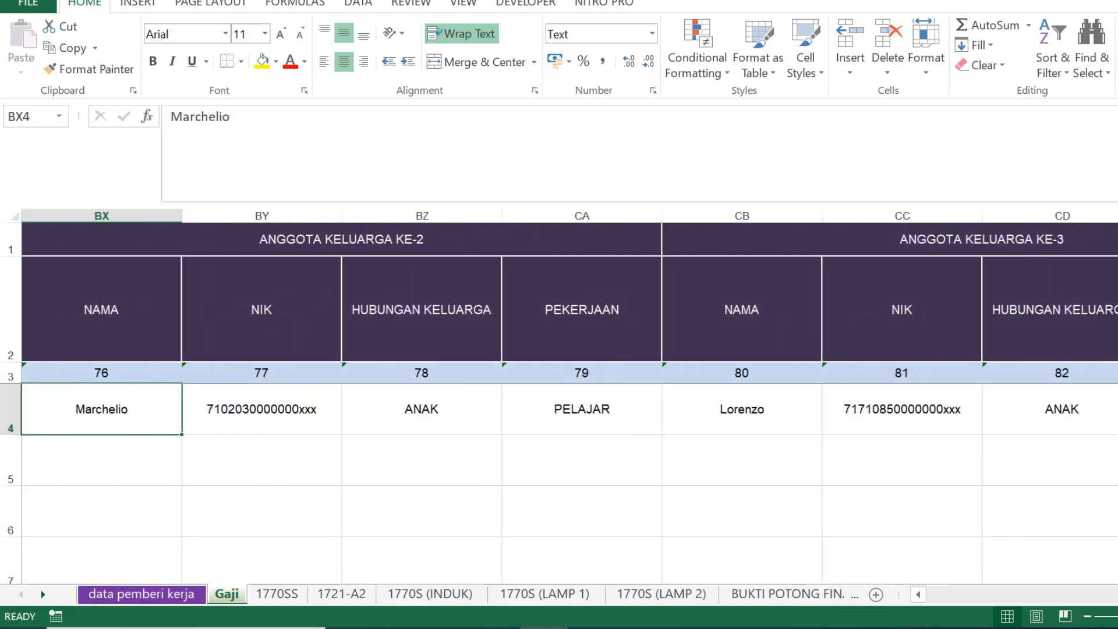
pyautogui.hscroll(6, 569, 397)
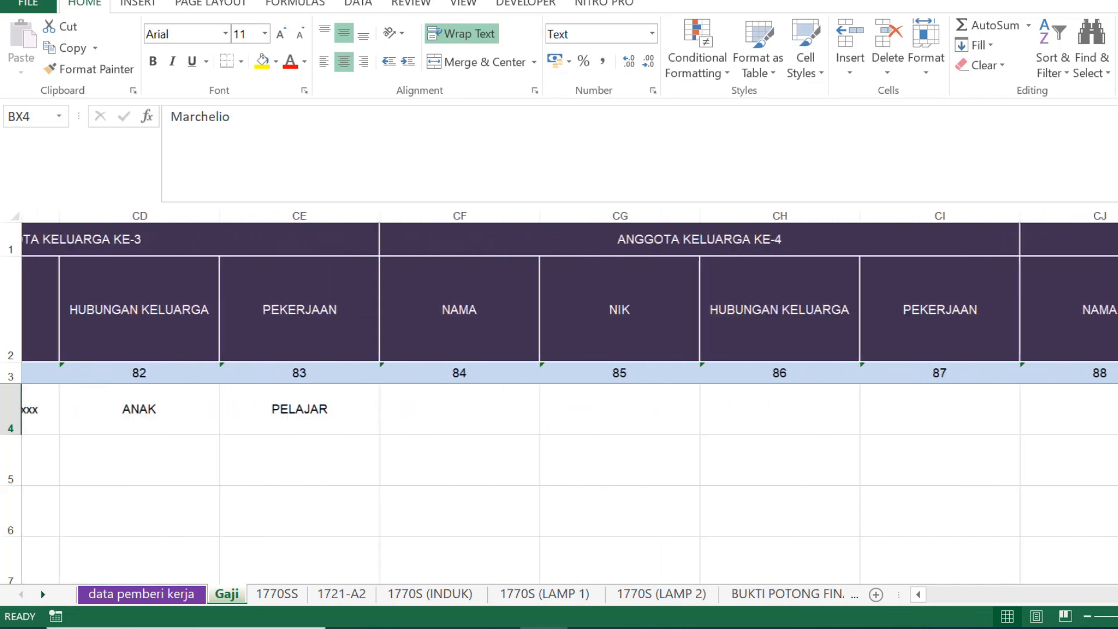
pyautogui.hscroll(4, 570, 397)
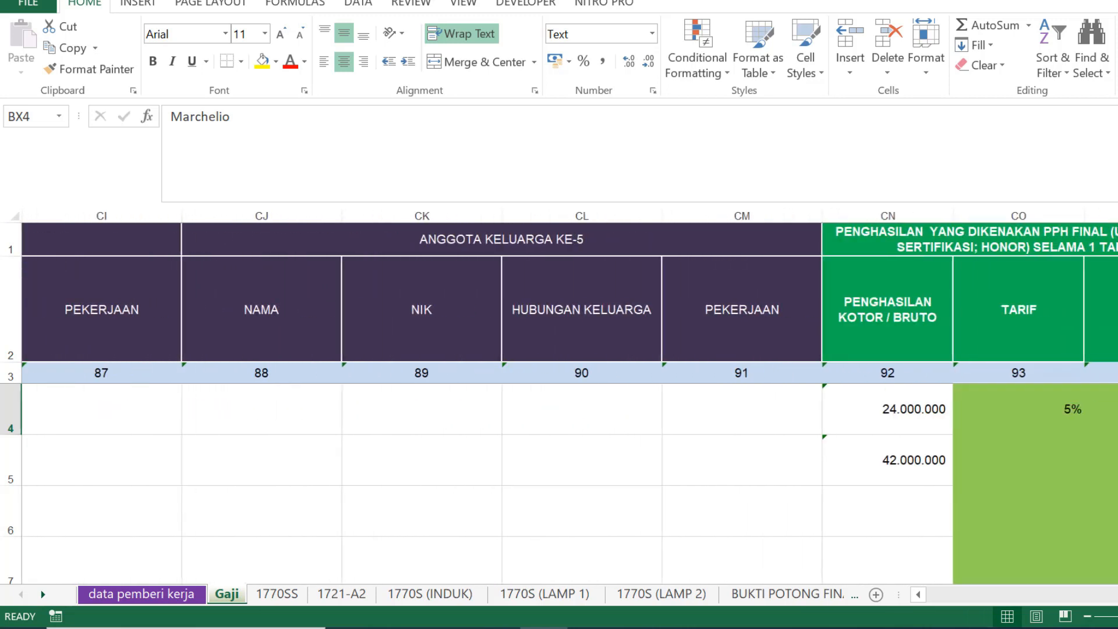
pyautogui.hscroll(1, 570, 397)
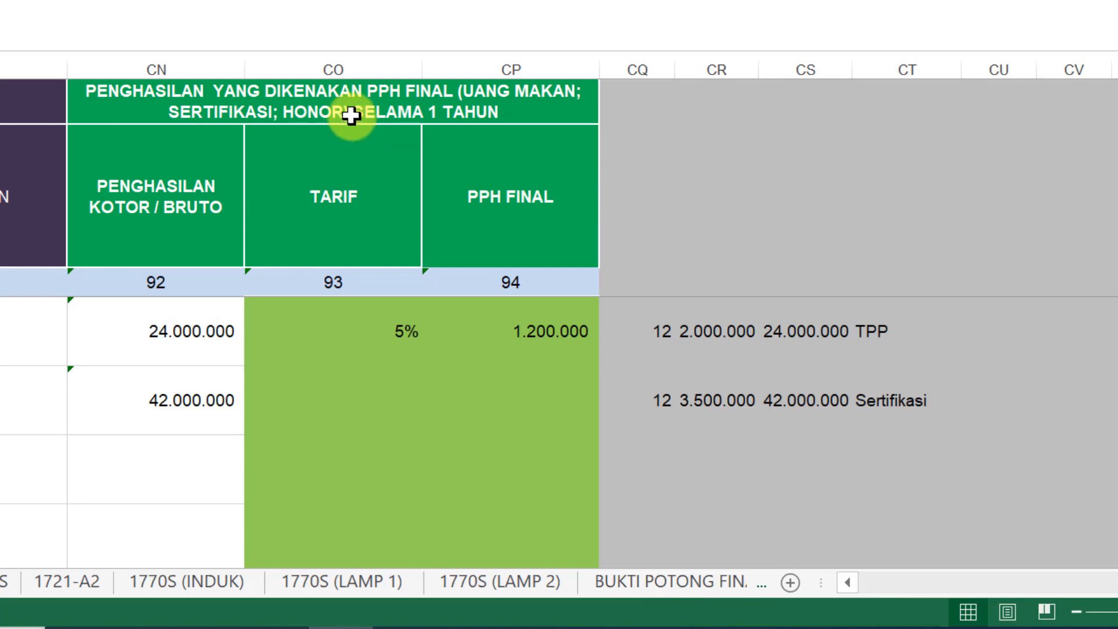
pyautogui.click(213, 113)
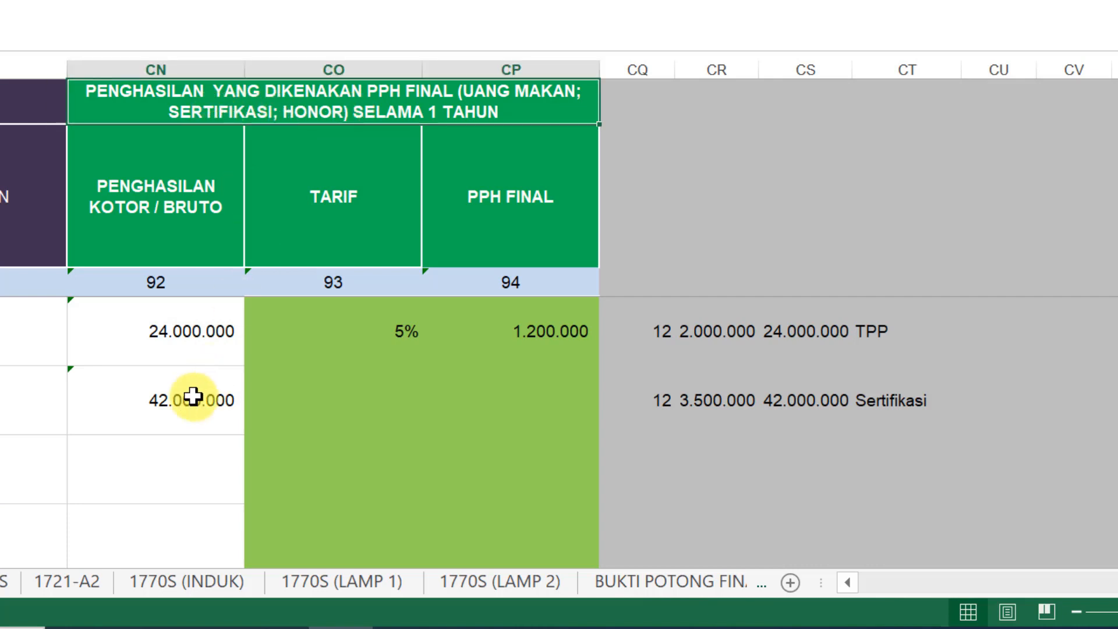
pyautogui.click(650, 326)
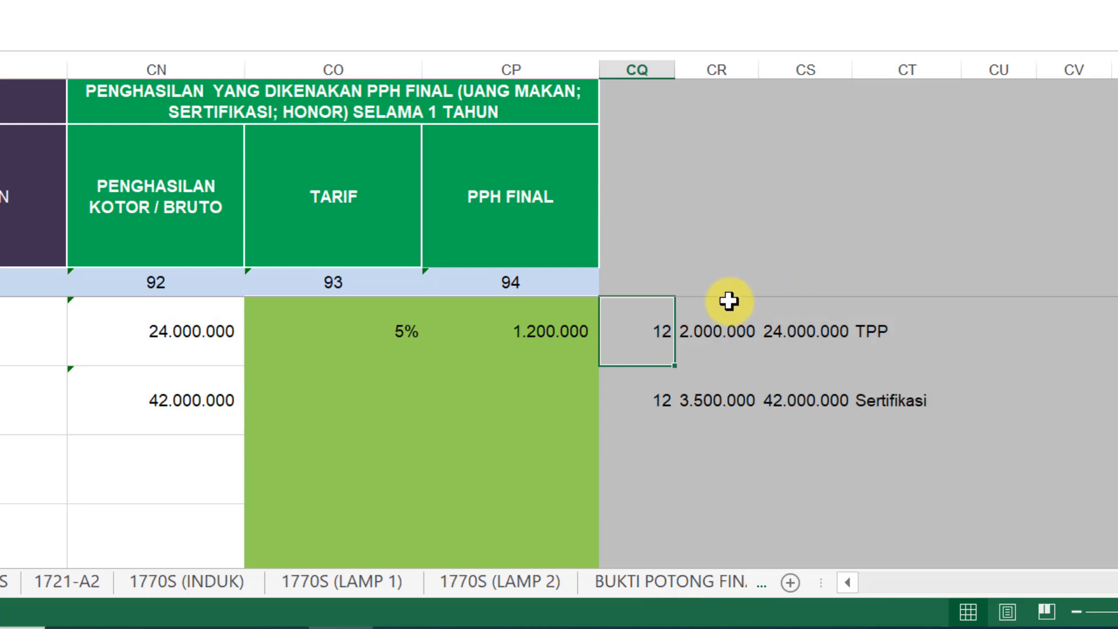
pyautogui.click(470, 109)
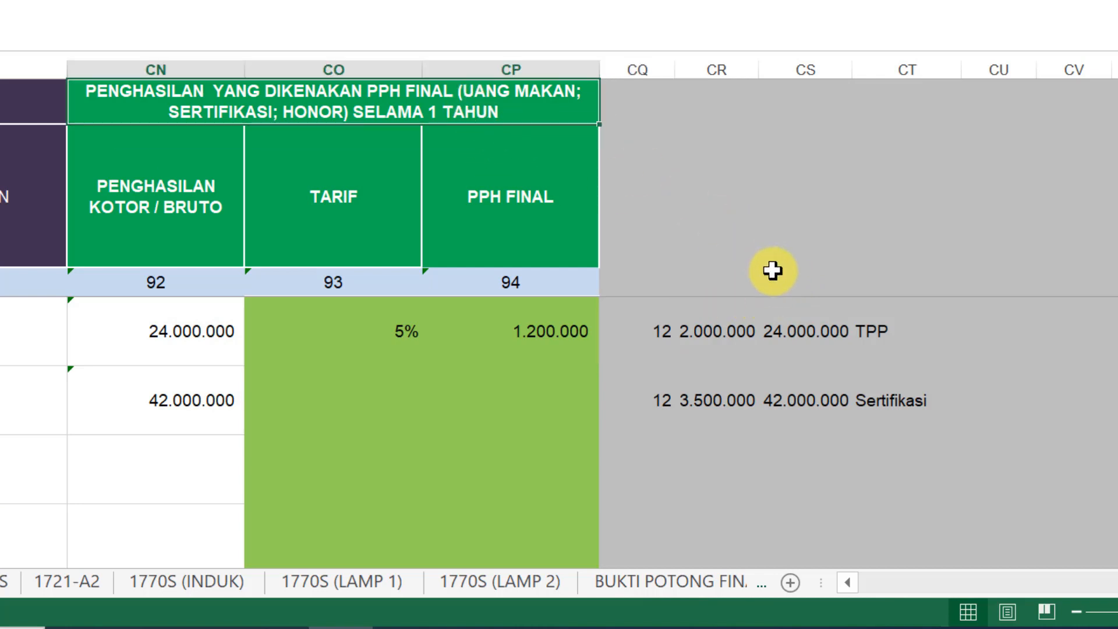
pyautogui.click(662, 329)
pyautogui.click(719, 329)
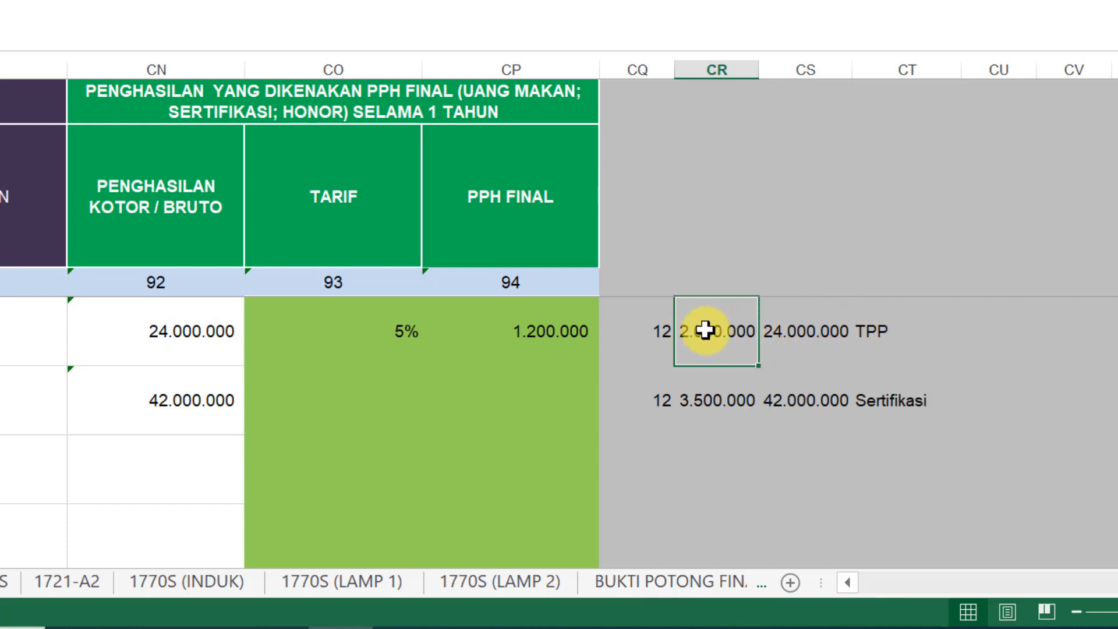
pyautogui.click(872, 335)
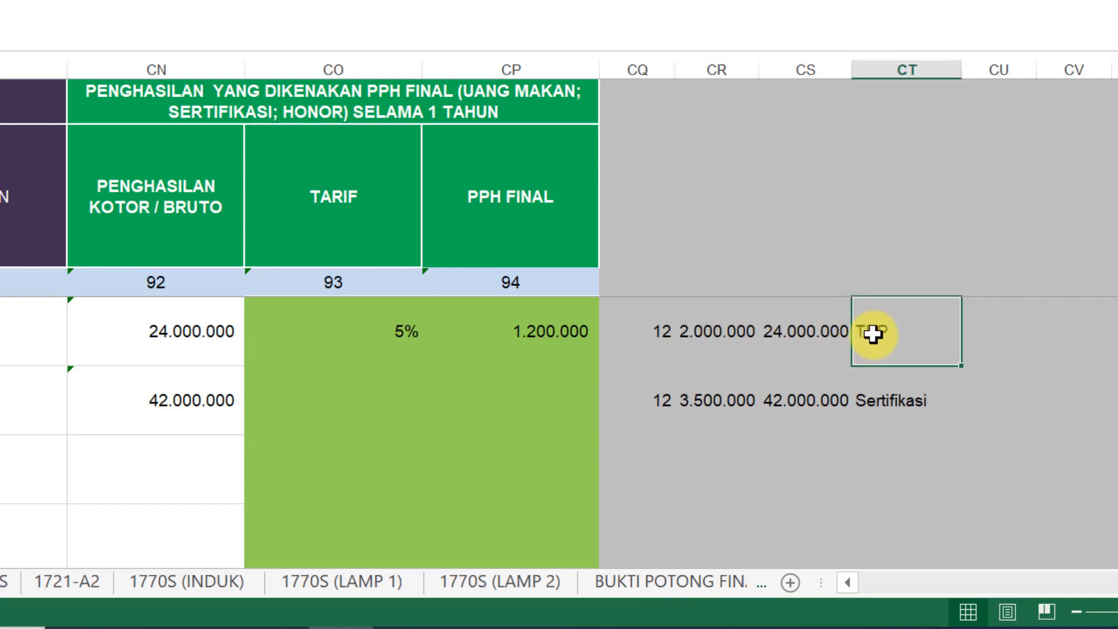
pyautogui.click(700, 323)
pyautogui.click(664, 331)
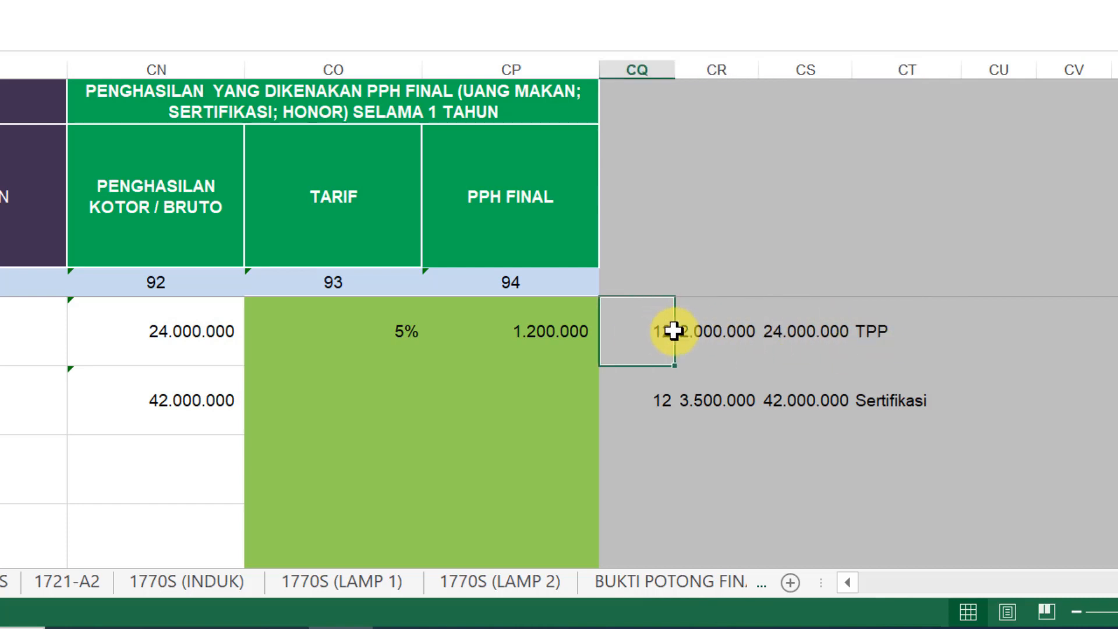
pyautogui.click(804, 335)
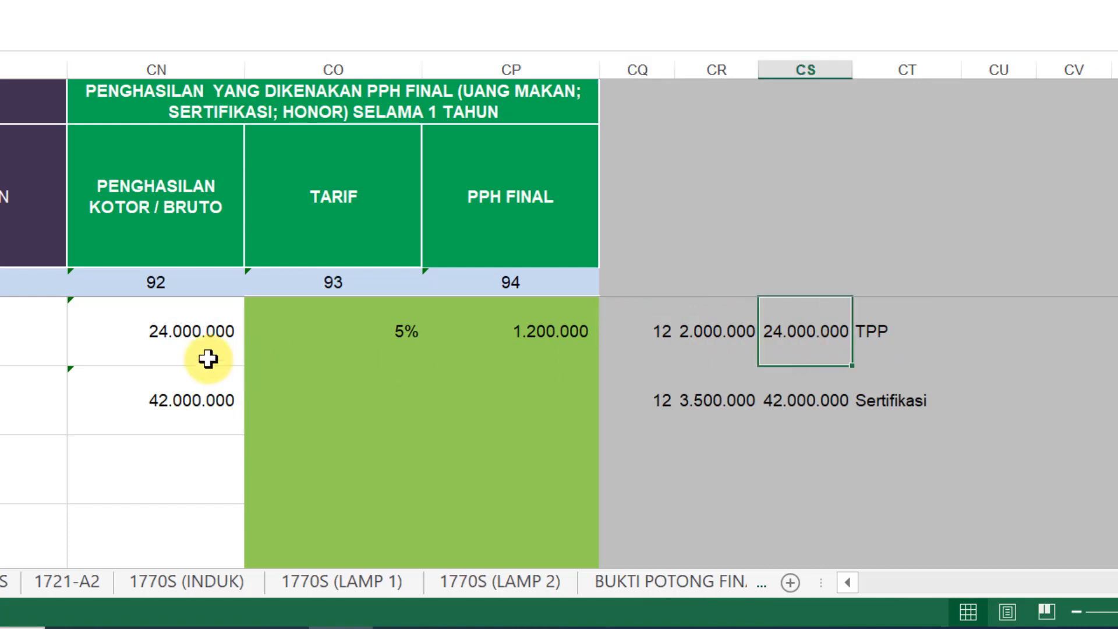
pyautogui.click(162, 330)
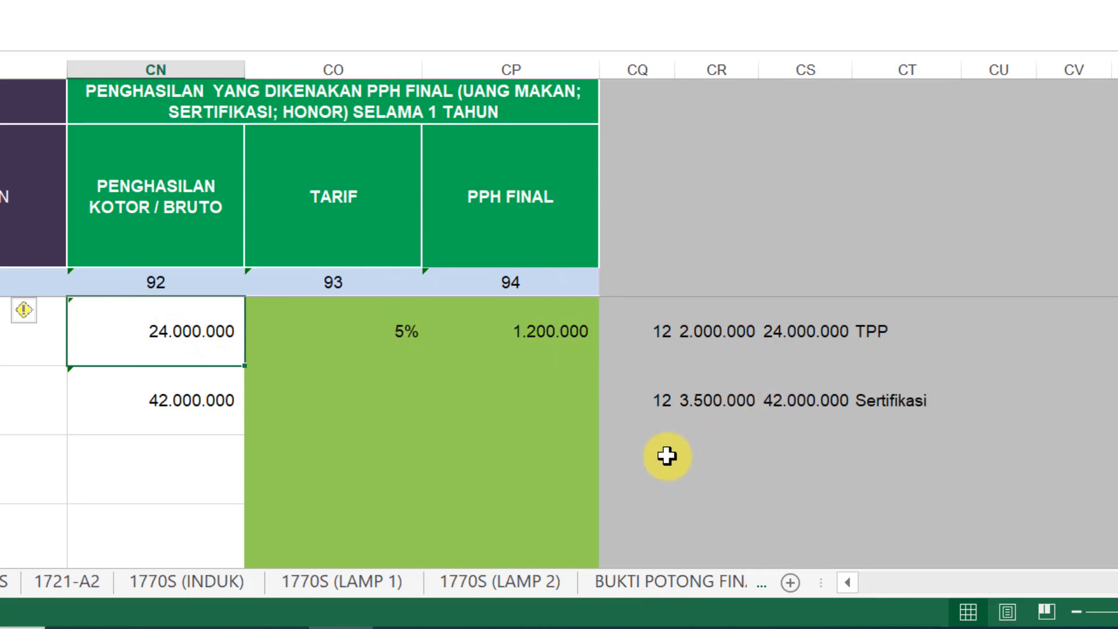
pyautogui.click(655, 410)
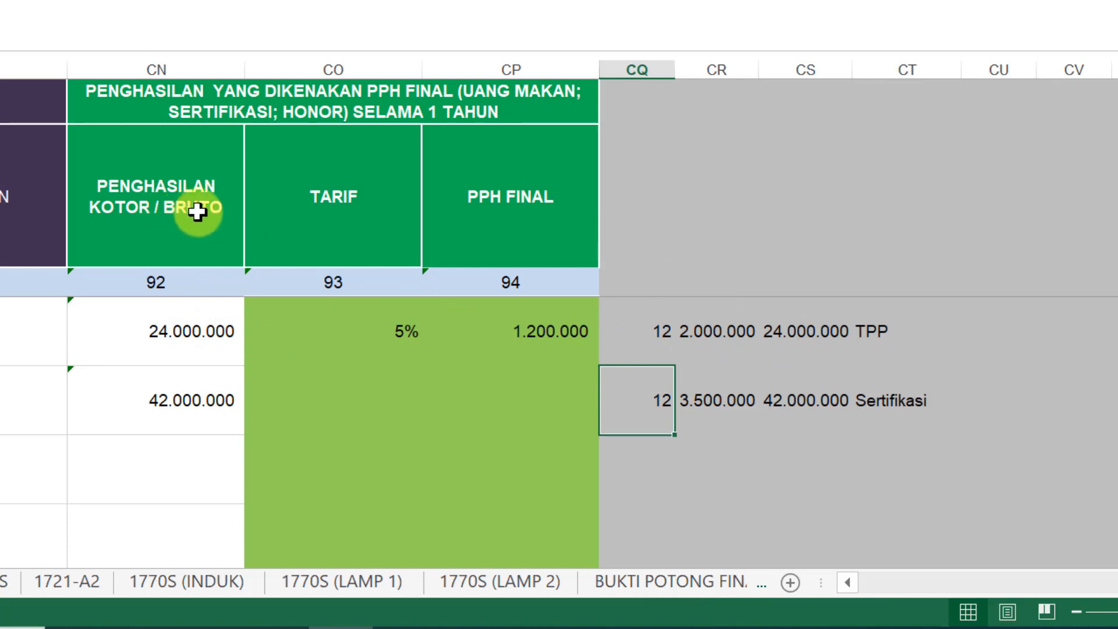
pyautogui.click(189, 336)
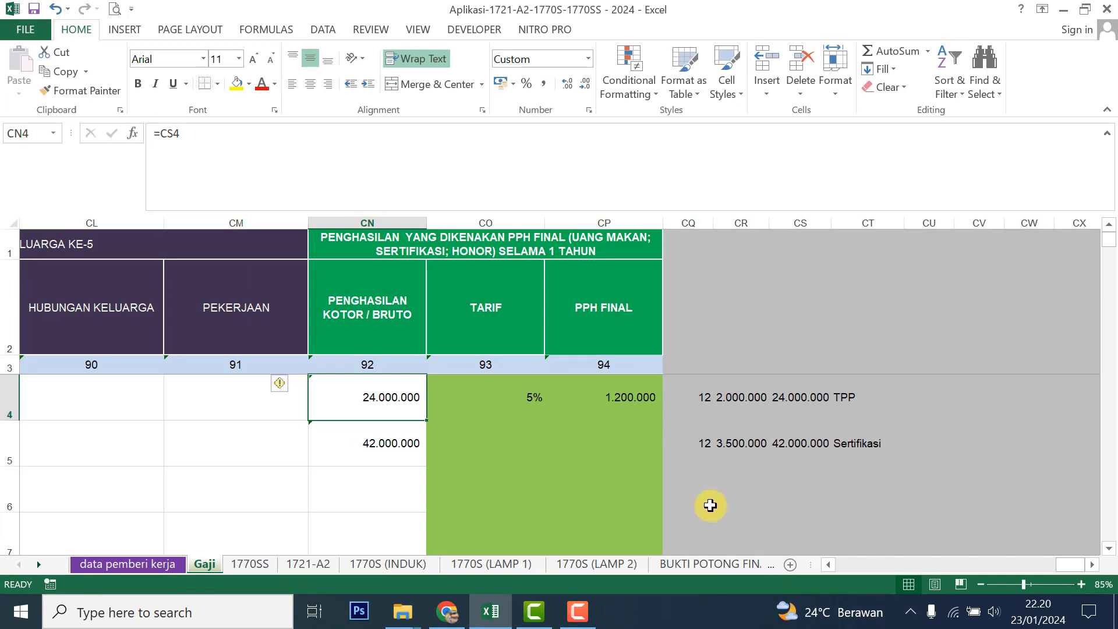
# In Chrome, search Google for 'djp online' in a new tab
pyautogui.hotkey('alt', 'Tab')
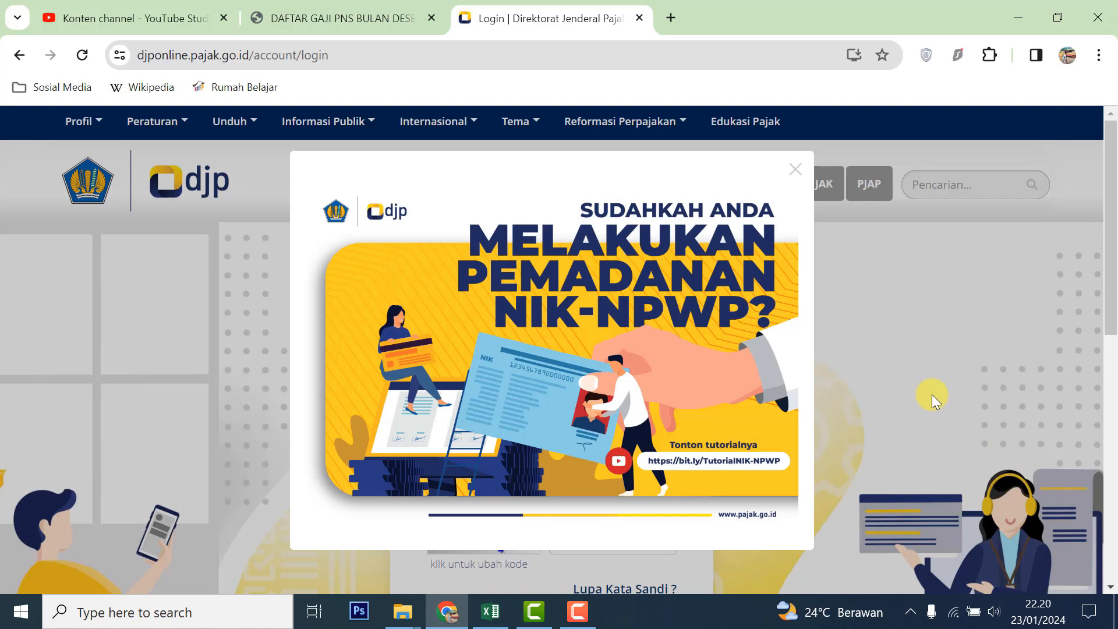
pyautogui.click(677, 19)
pyautogui.click(440, 381)
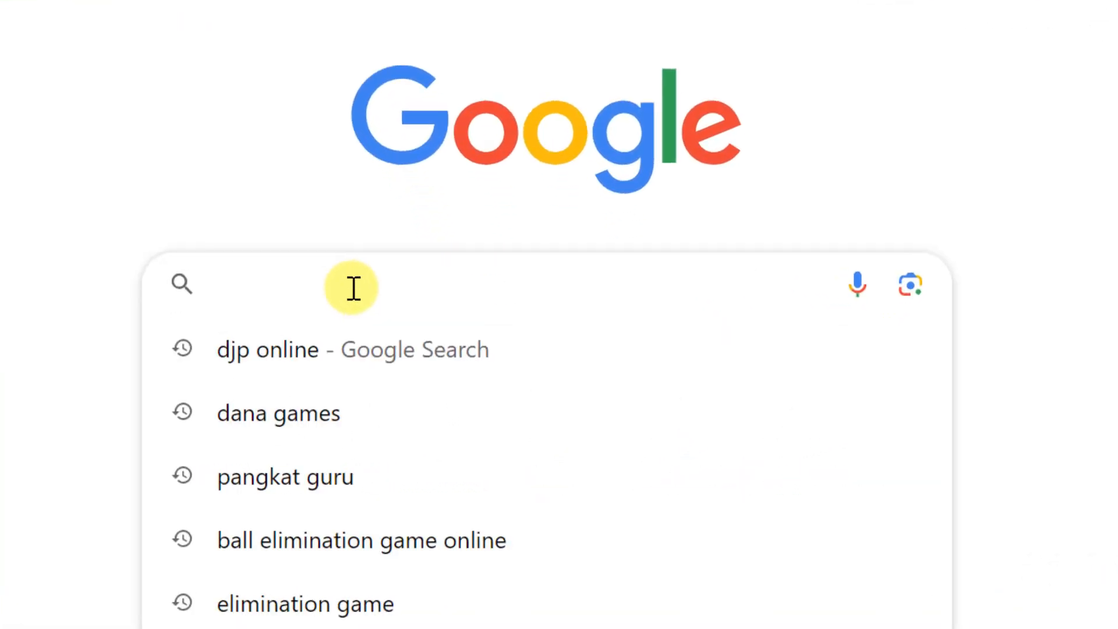
pyautogui.write('djp online')
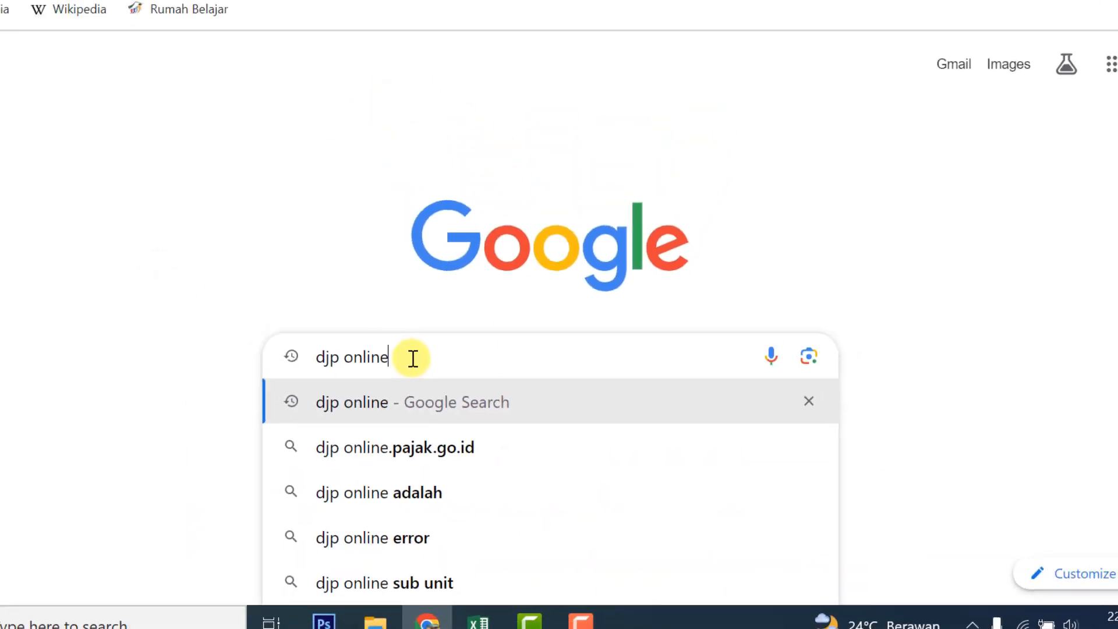
pyautogui.press('Return')
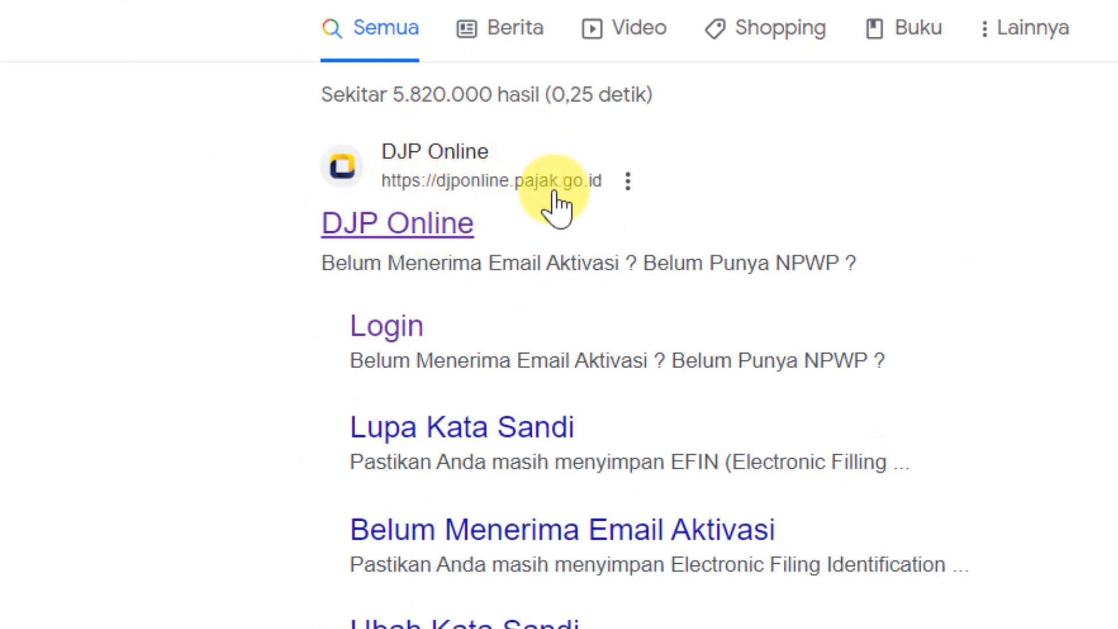
# Open the DJP Online search result to load the djponline.pajak.go.id login page
pyautogui.click(513, 181)
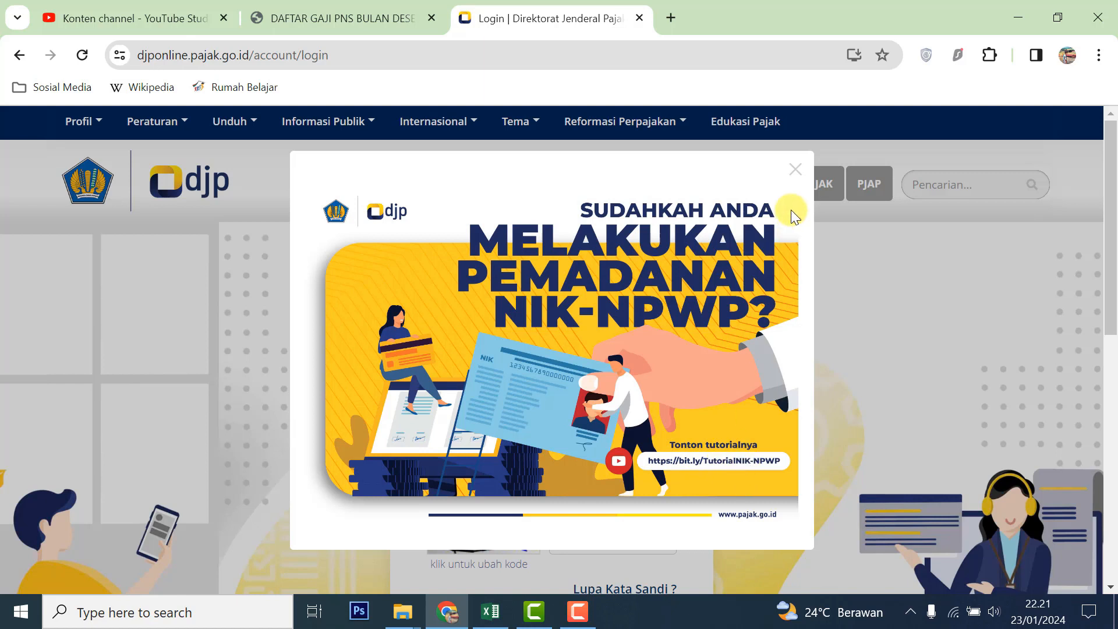
# Dismiss the NIK-NPWP popup and log in with the account's NIK/NPWP, password and security code
pyautogui.click(794, 171)
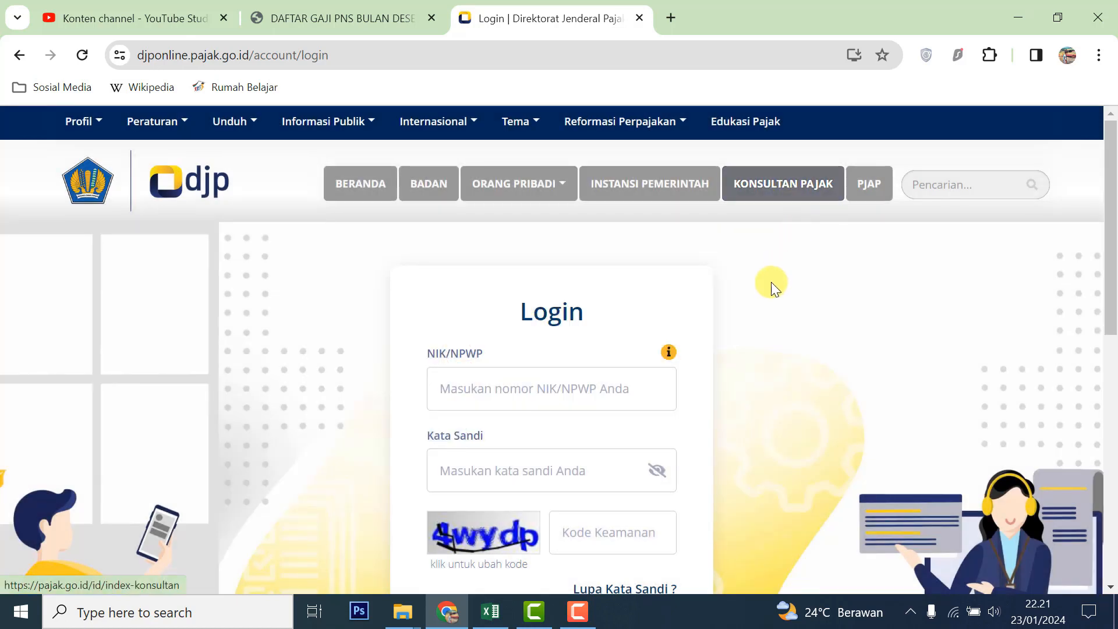
pyautogui.moveTo(685, 348)
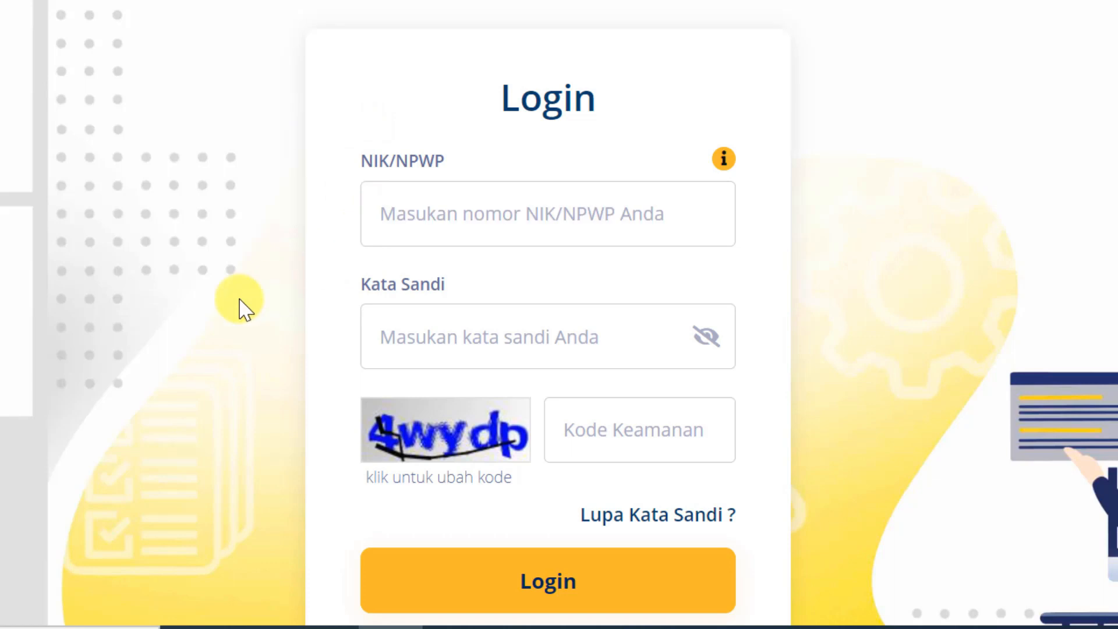
pyautogui.click(383, 213)
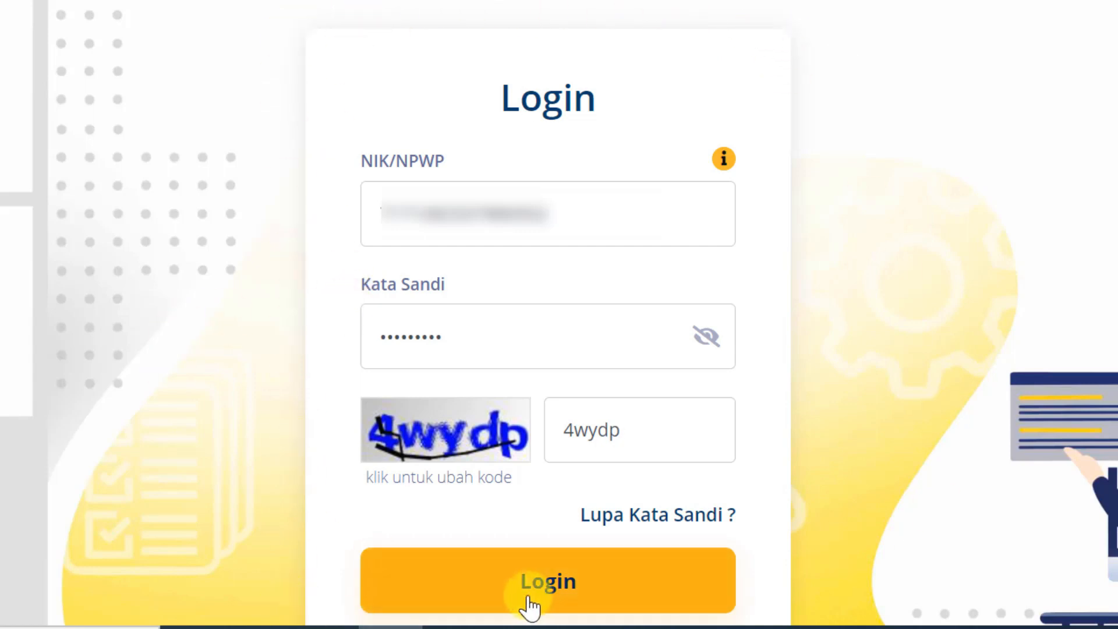
pyautogui.click(675, 602)
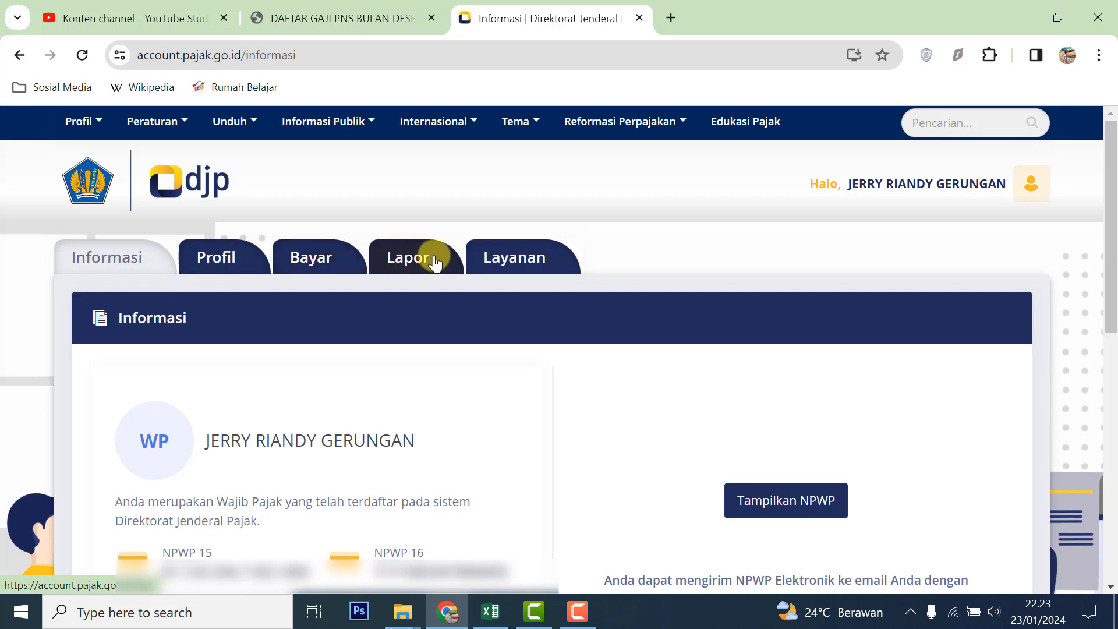
# Start a new SPT return from e-Filing's Buat SPT tab
pyautogui.moveTo(1114, 218); pyautogui.dragTo(1116, 298)
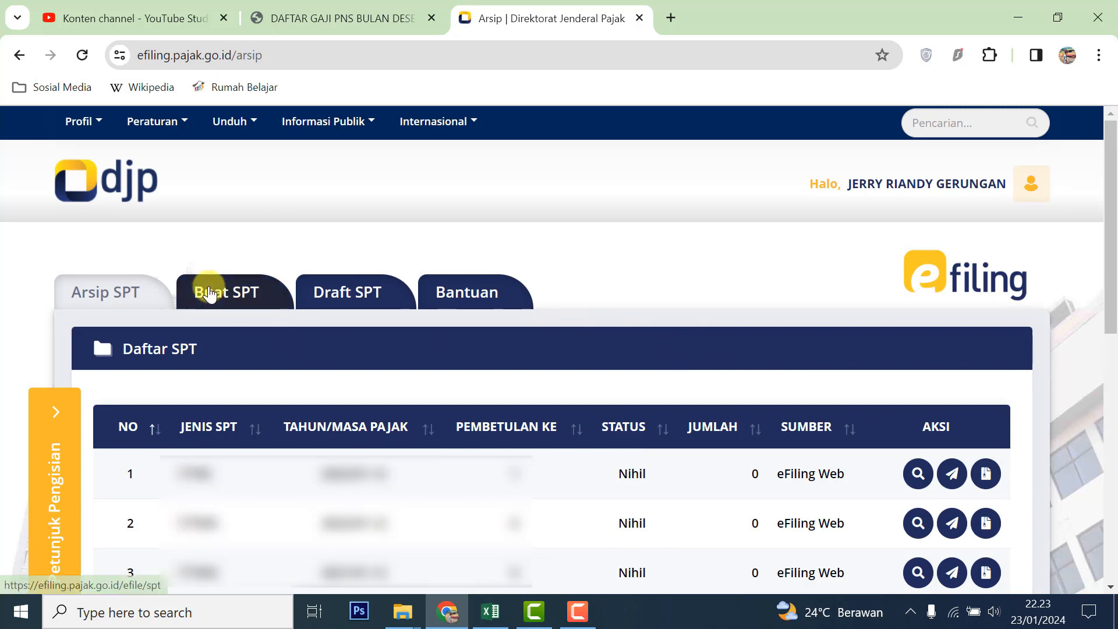
pyautogui.click(271, 303)
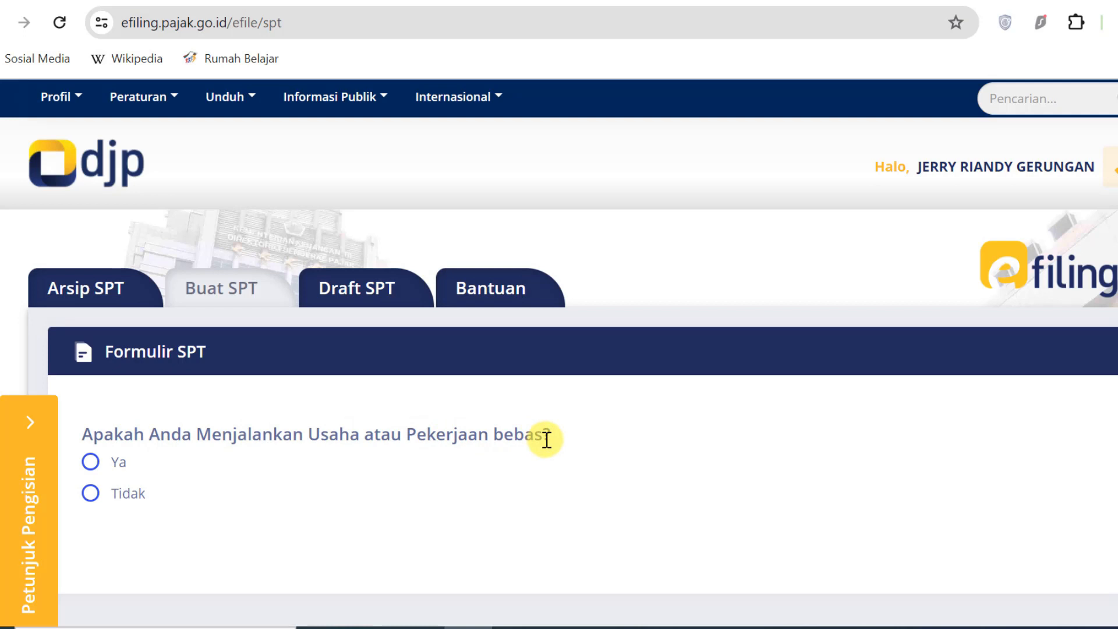
# Answer Tidak to the business/freelance and separate-spouse-tax questions, then highlight the under-60-million question
pyautogui.click(90, 494)
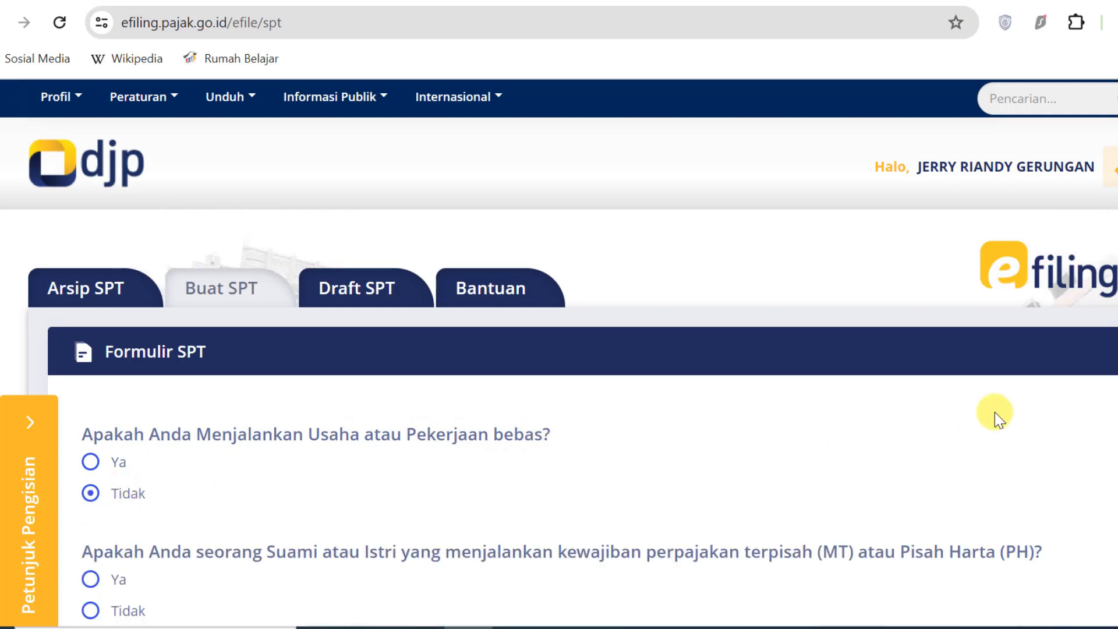
pyautogui.scroll(-2, 559, 353)
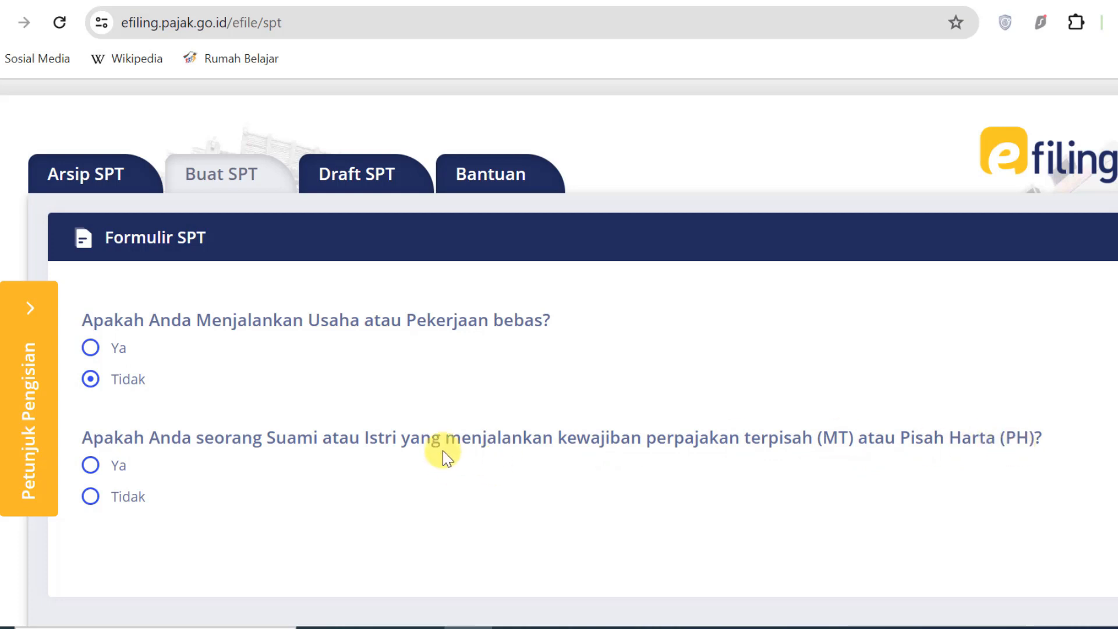
pyautogui.click(90, 496)
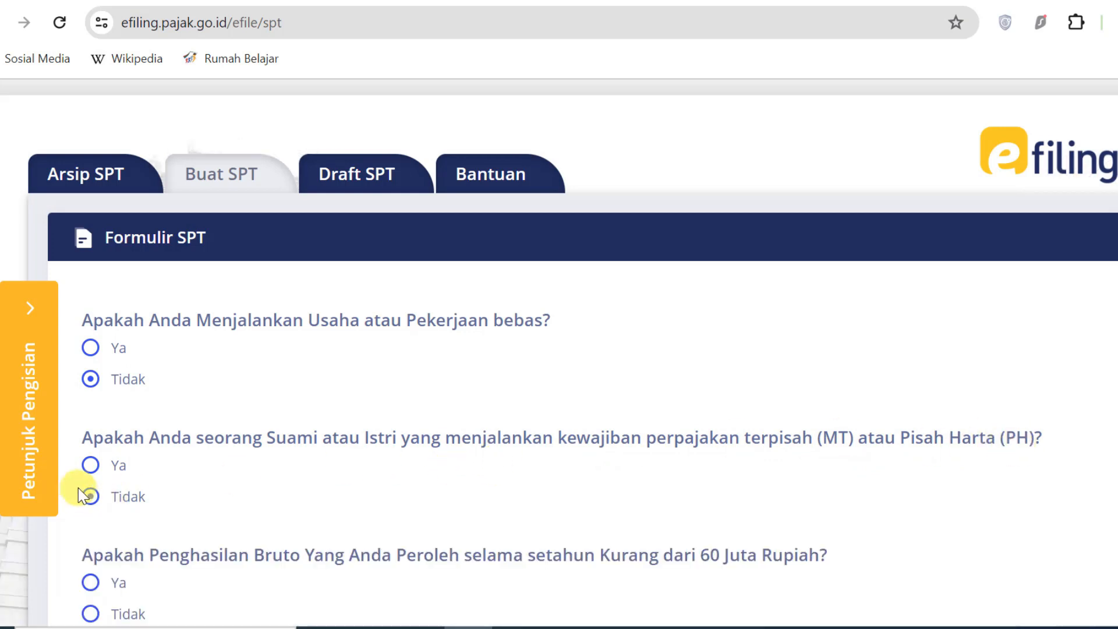
pyautogui.scroll(-2, 559, 349)
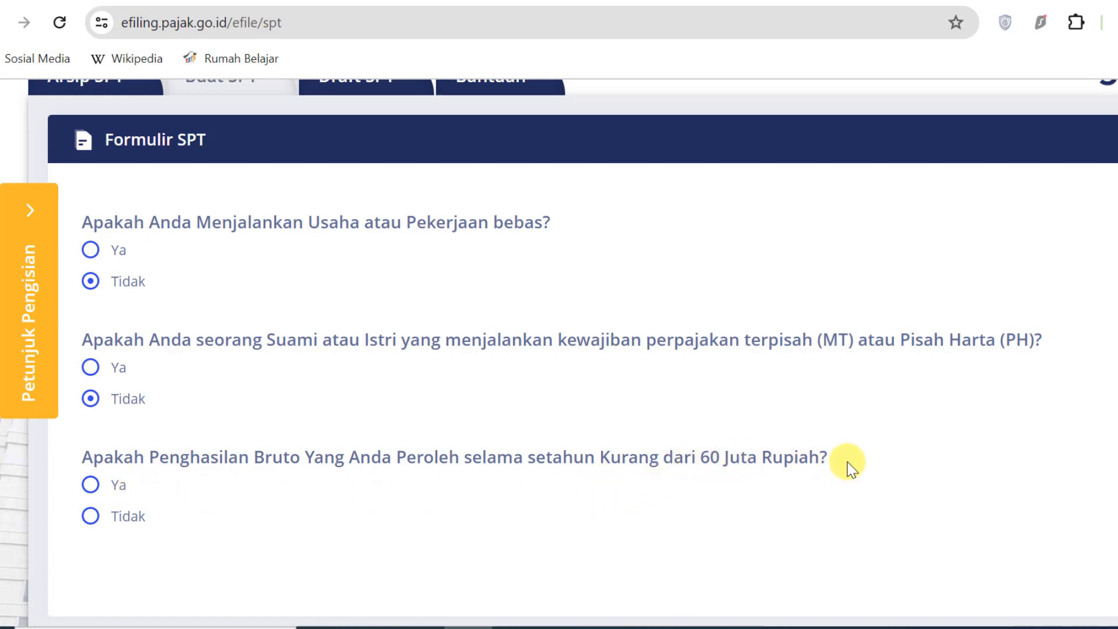
pyautogui.moveTo(88, 452); pyautogui.dragTo(831, 461)
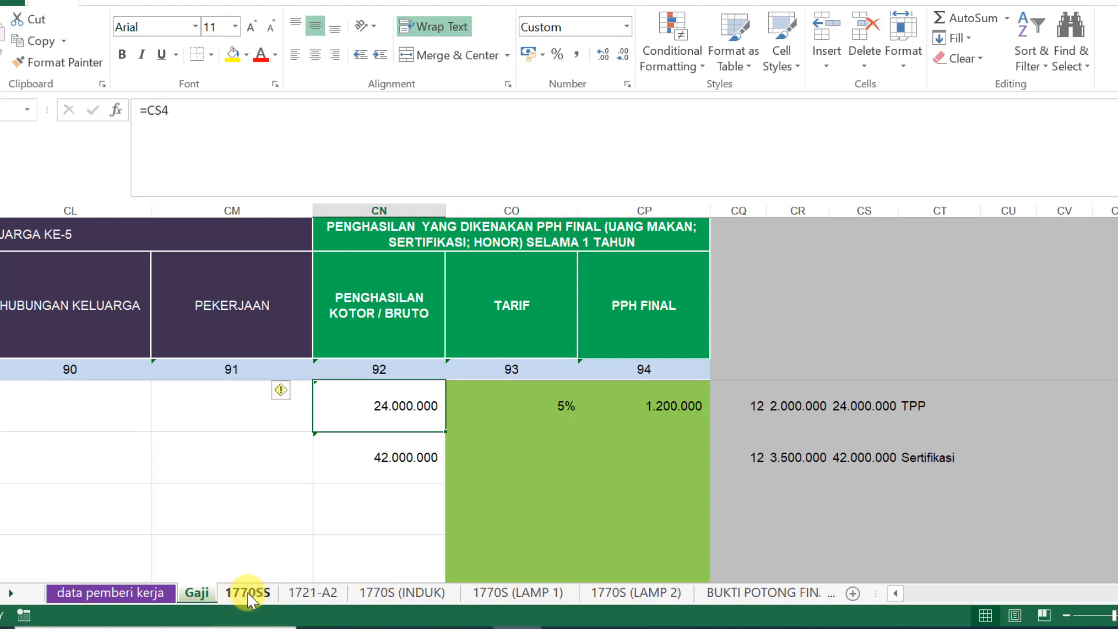
# Look up the JUMLAH PENGHASILAN BRUTO total of 50.119.770 on the 1721-A2 sheet
pyautogui.click(322, 594)
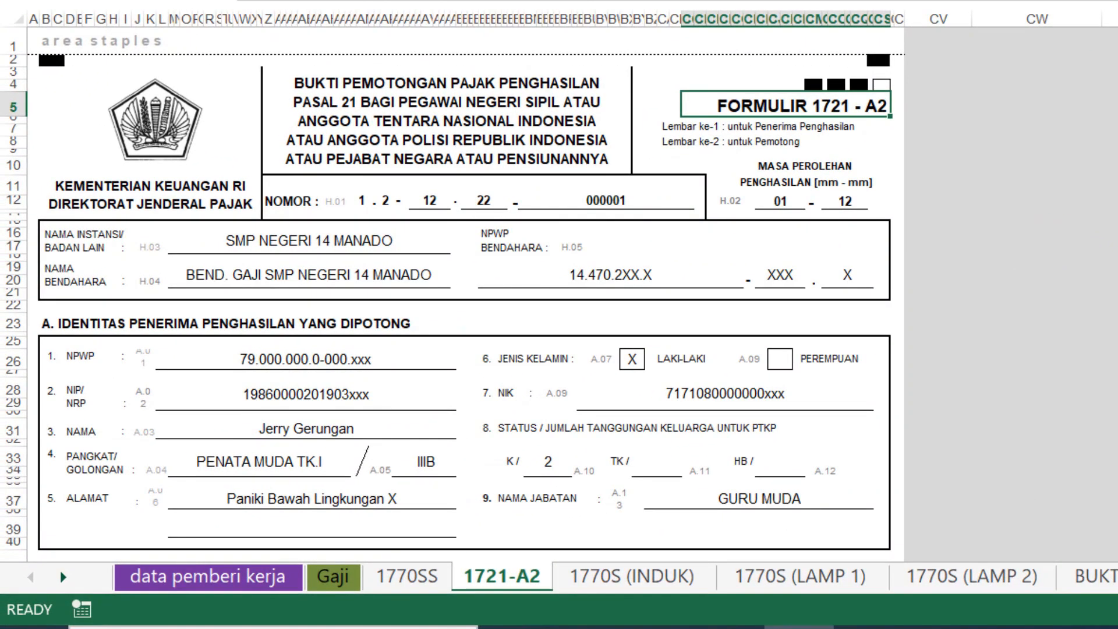
pyautogui.scroll(-9, 842, 350)
pyautogui.scroll(-5, 445, 295)
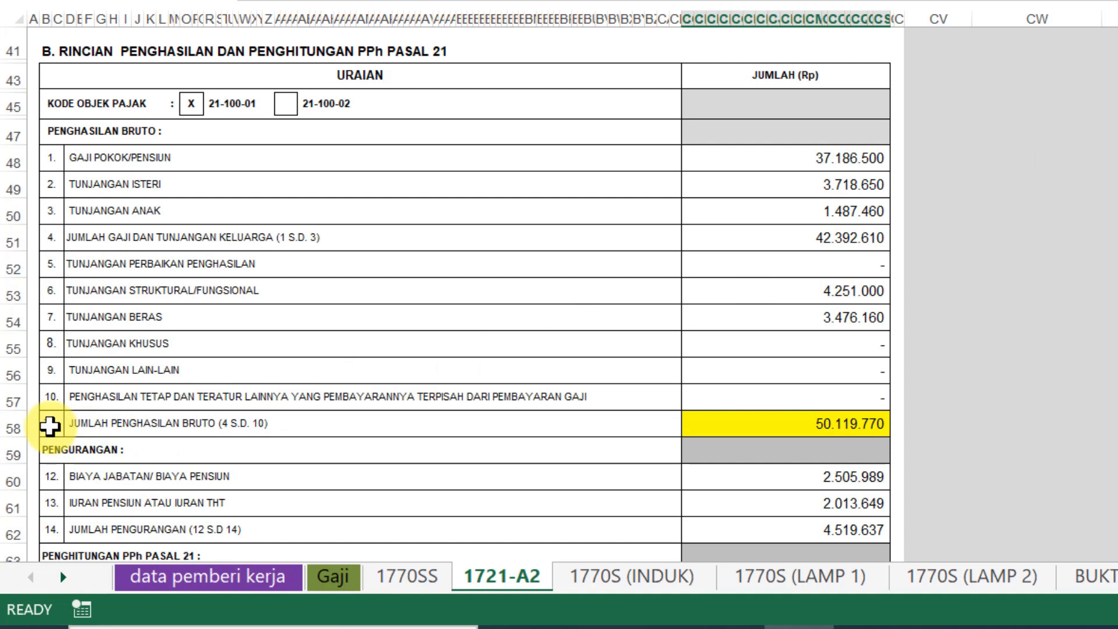
pyautogui.click(112, 426)
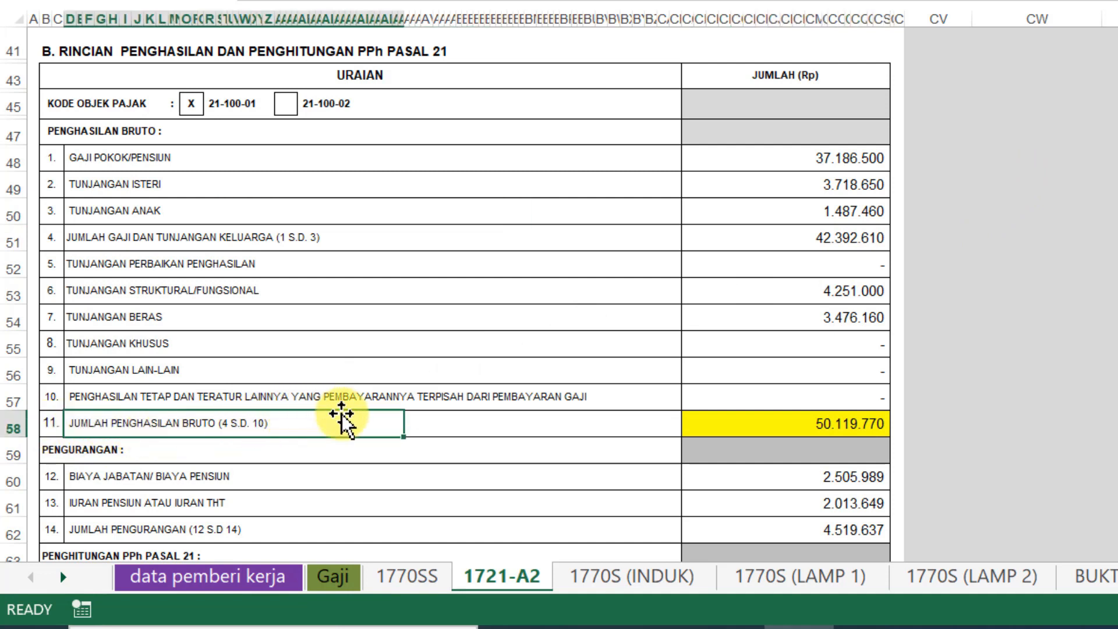
pyautogui.click(752, 425)
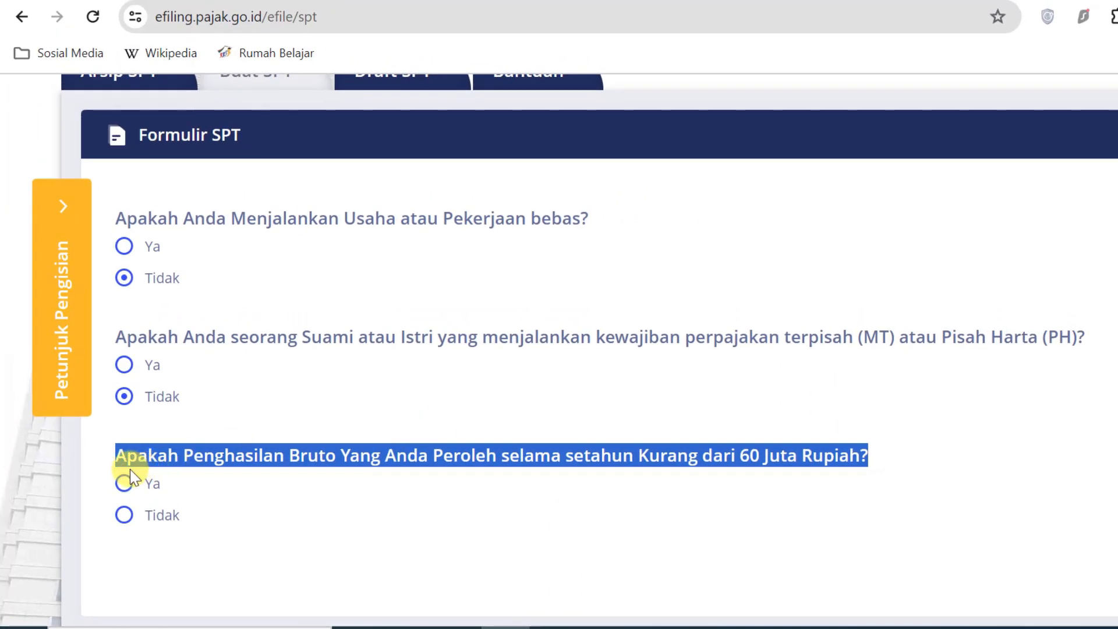
pyautogui.click(184, 439)
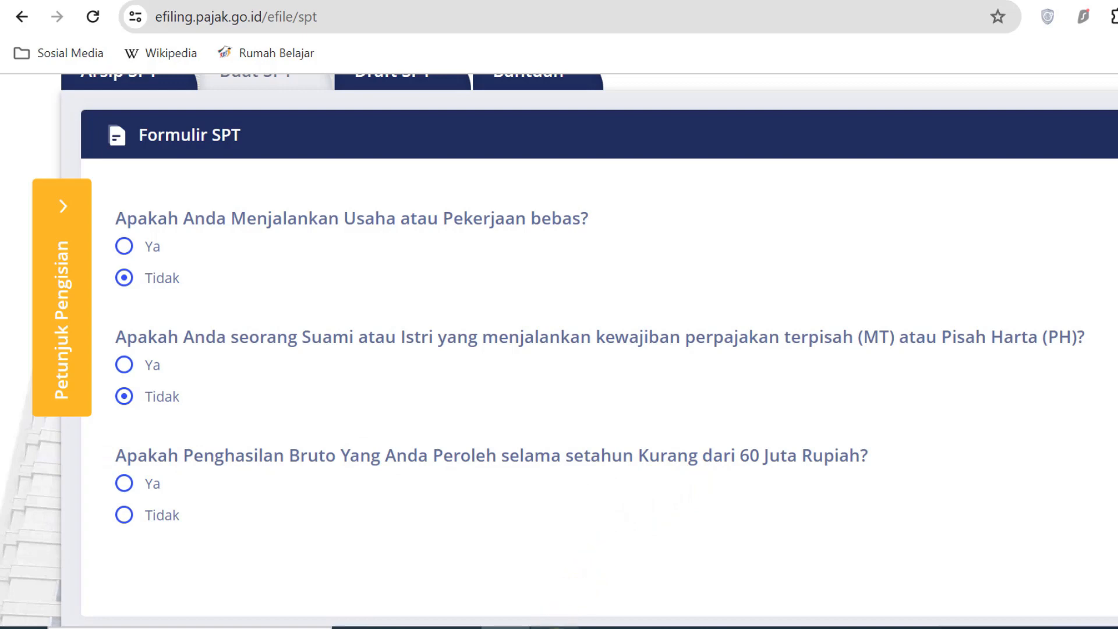
pyautogui.click(560, 625)
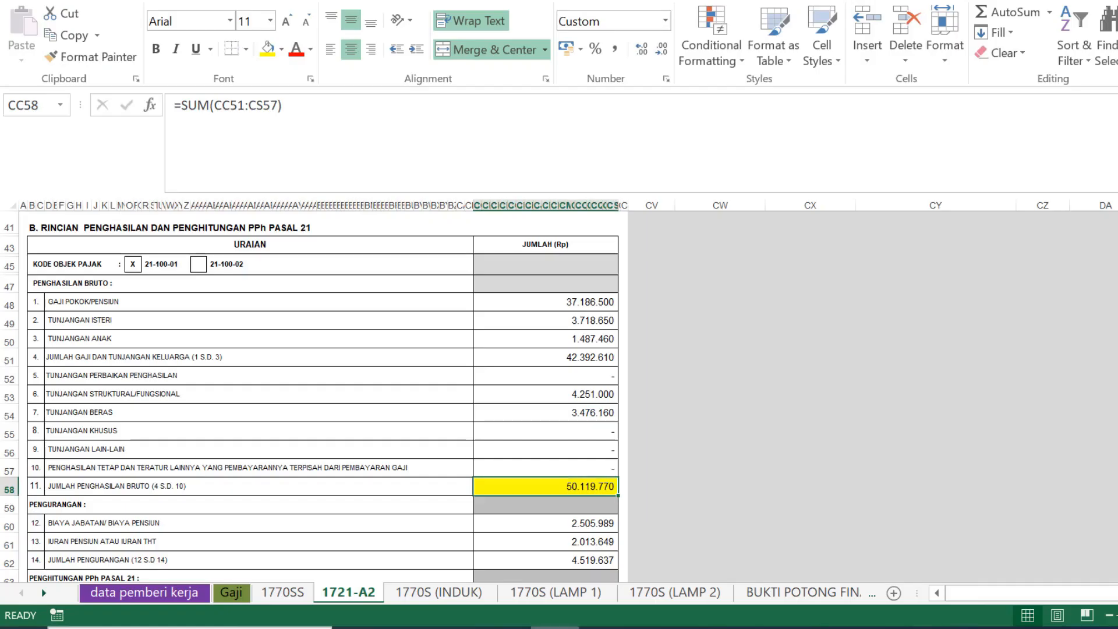
# Check the Gaji sheet's TPP label in CT4 and the 24.000.000 income formula, then return to 1721-A2
pyautogui.click(167, 597)
pyautogui.click(221, 595)
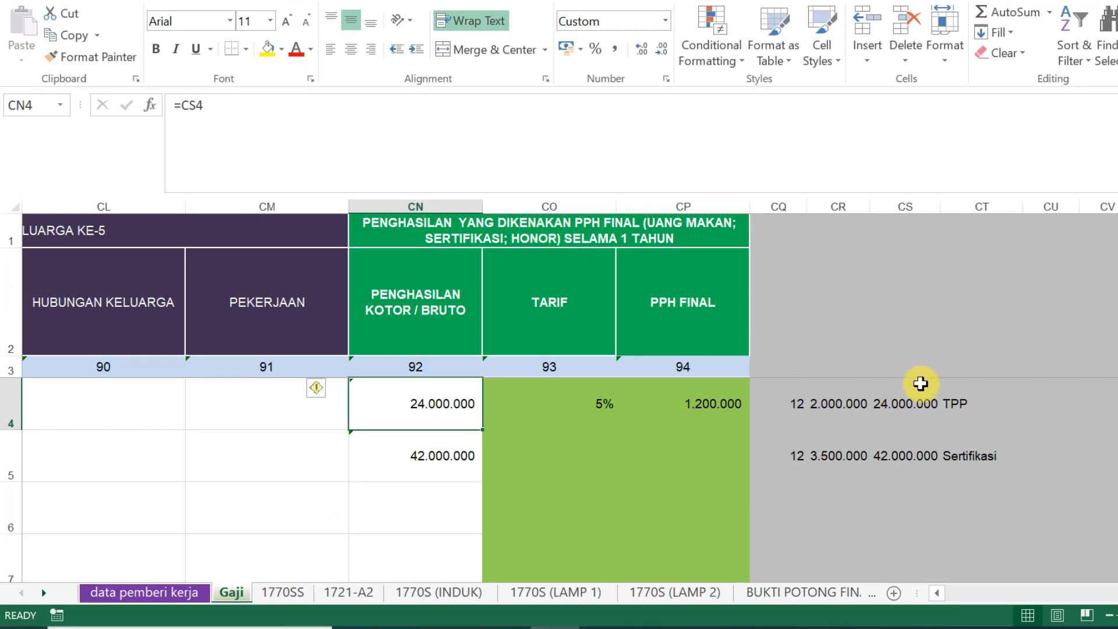
pyautogui.click(958, 400)
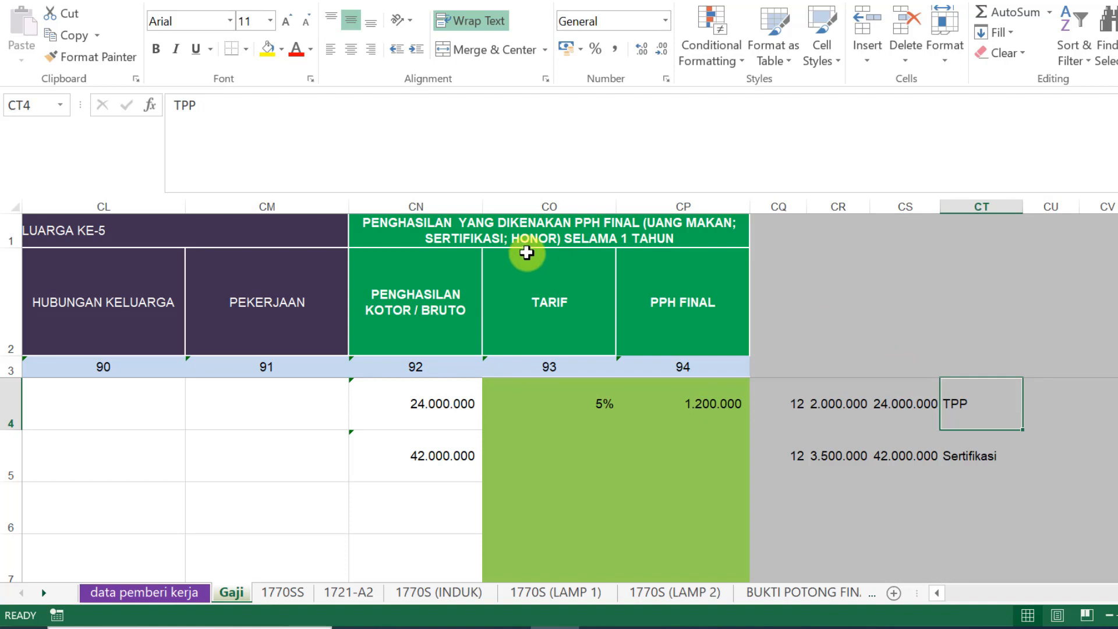
pyautogui.click(440, 406)
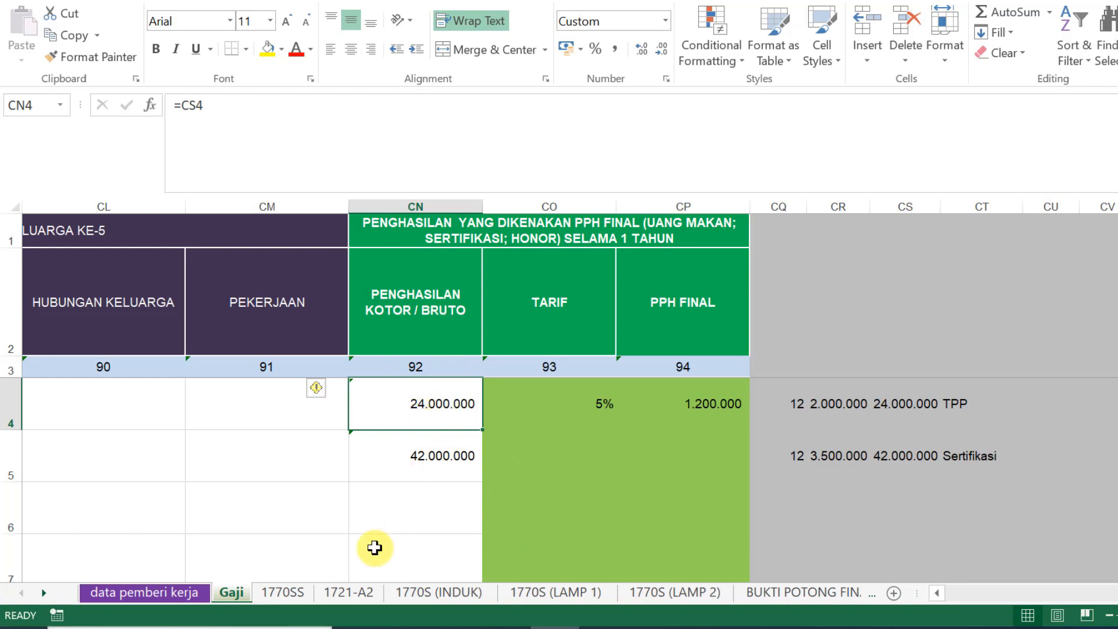
pyautogui.click(350, 592)
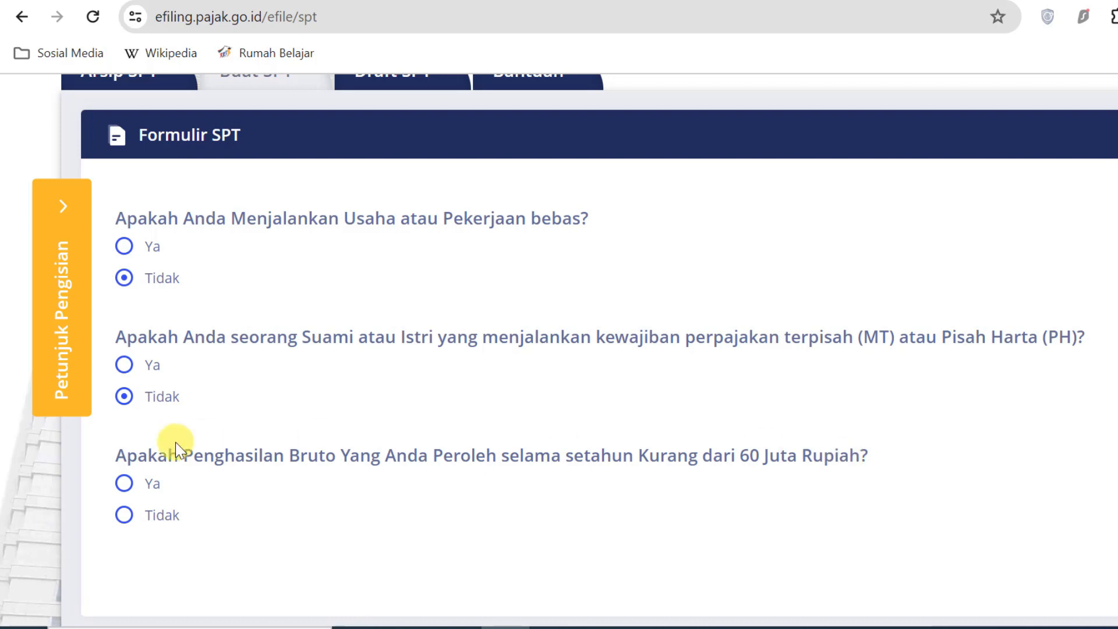
# Answer Ya to the gross-income-under-60-million question and scroll down the form
pyautogui.click(125, 485)
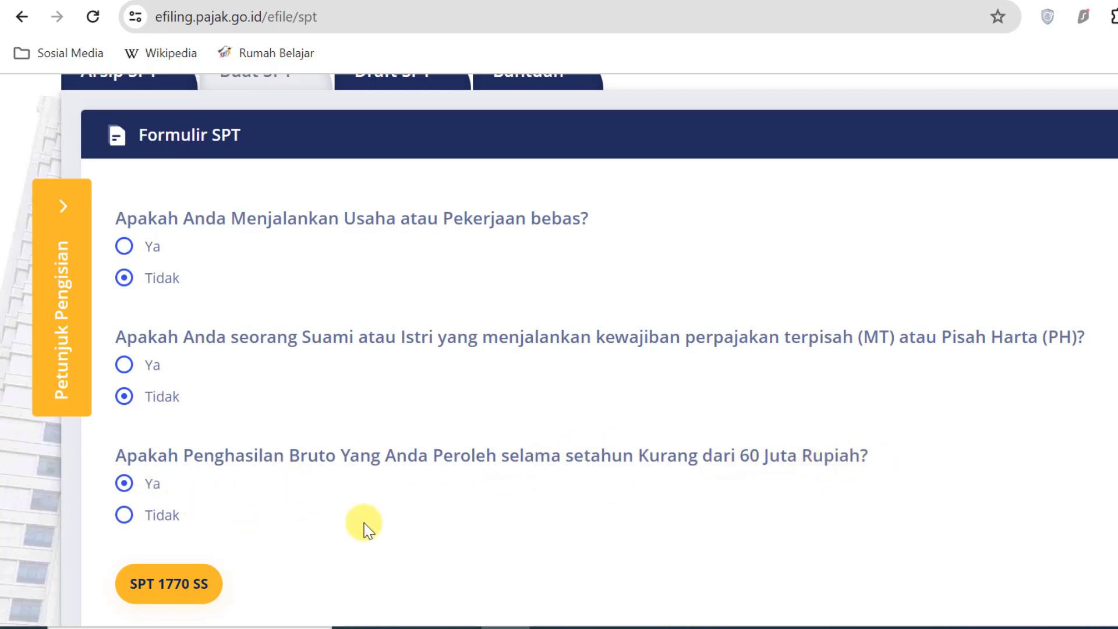
pyautogui.scroll(-2, 366, 522)
pyautogui.scroll(-1, 373, 517)
pyautogui.scroll(2, 377, 510)
pyautogui.scroll(-1, 384, 509)
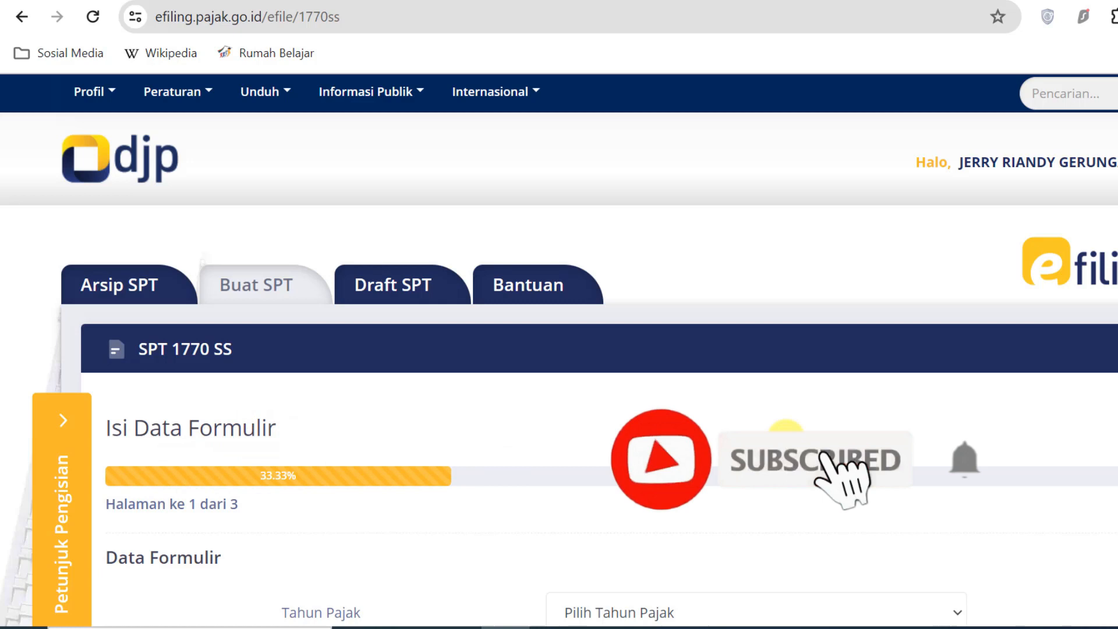
pyautogui.scroll(-2, 210, 458)
pyautogui.scroll(-3, 210, 408)
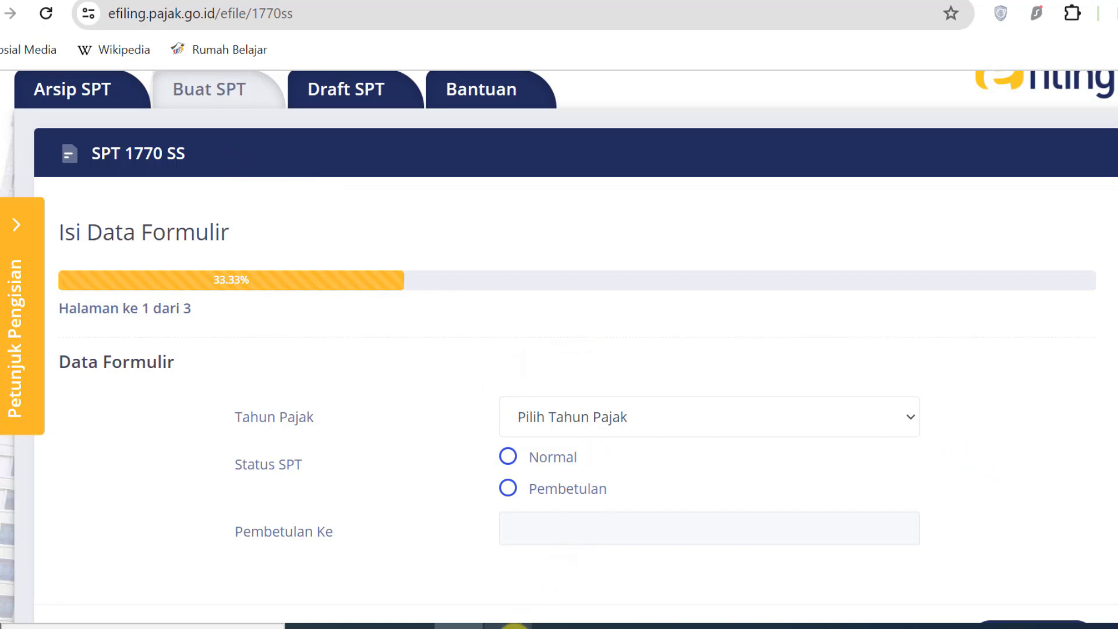
# Review the 1770SS sheet in the Excel workbook
pyautogui.click(508, 626)
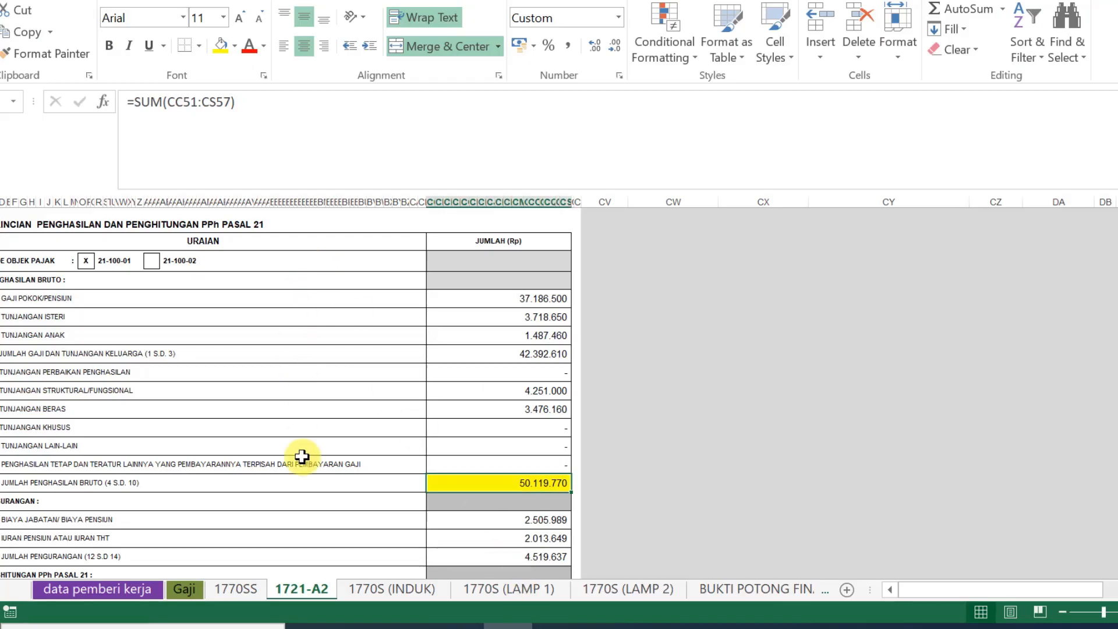
pyautogui.click(233, 593)
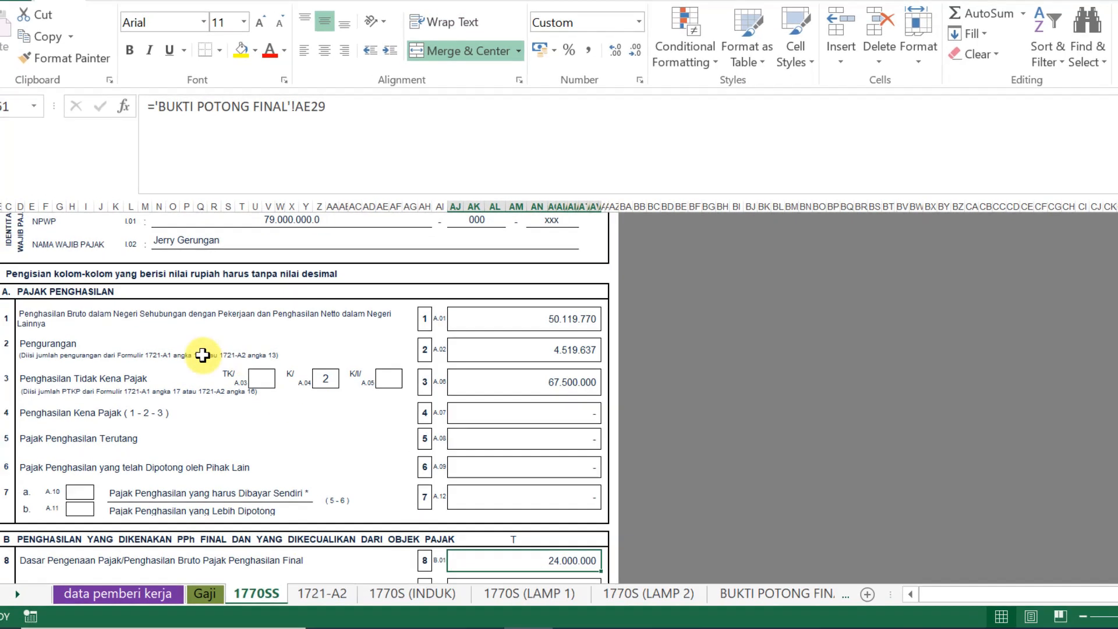
pyautogui.scroll(5, 519, 496)
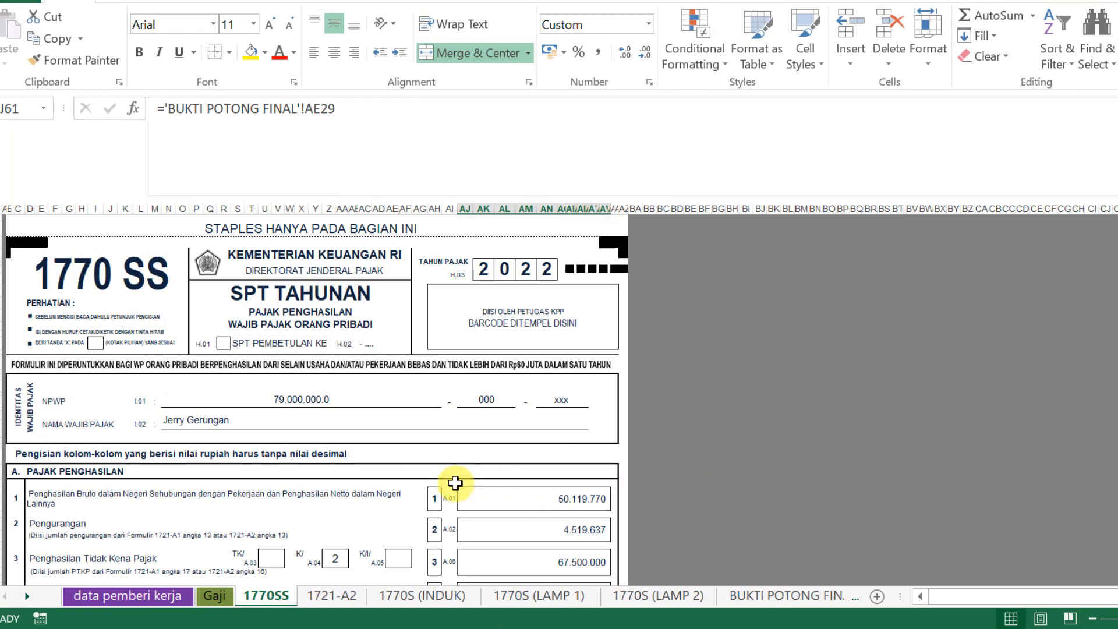
pyautogui.scroll(-5, 459, 482)
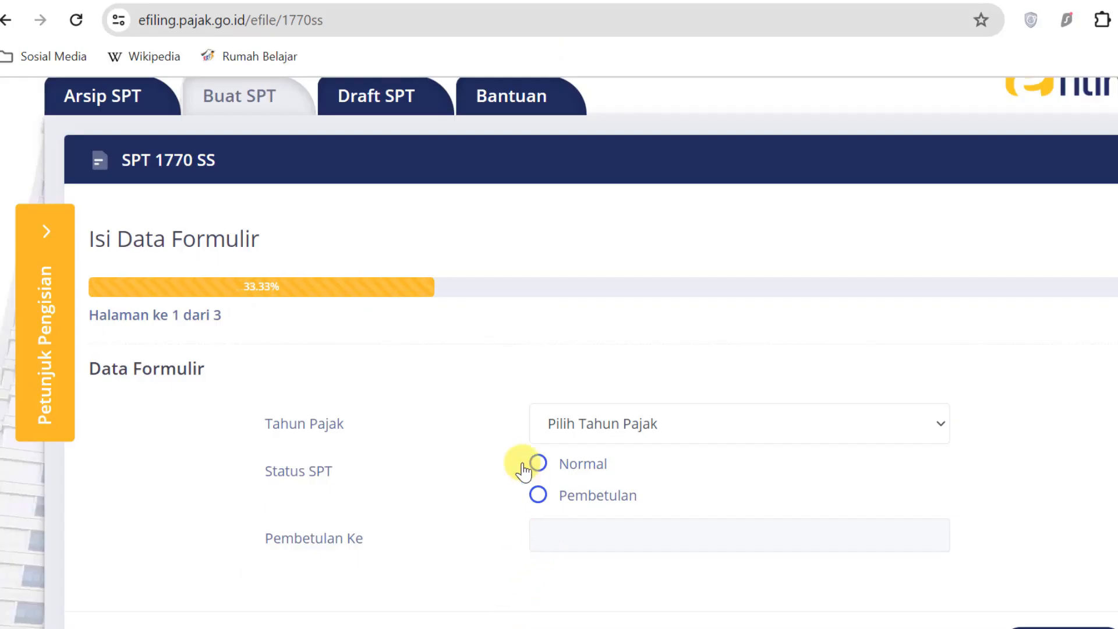
# Set Tahun Pajak to 2023 in the SPT's Data Formulir
pyautogui.click(931, 421)
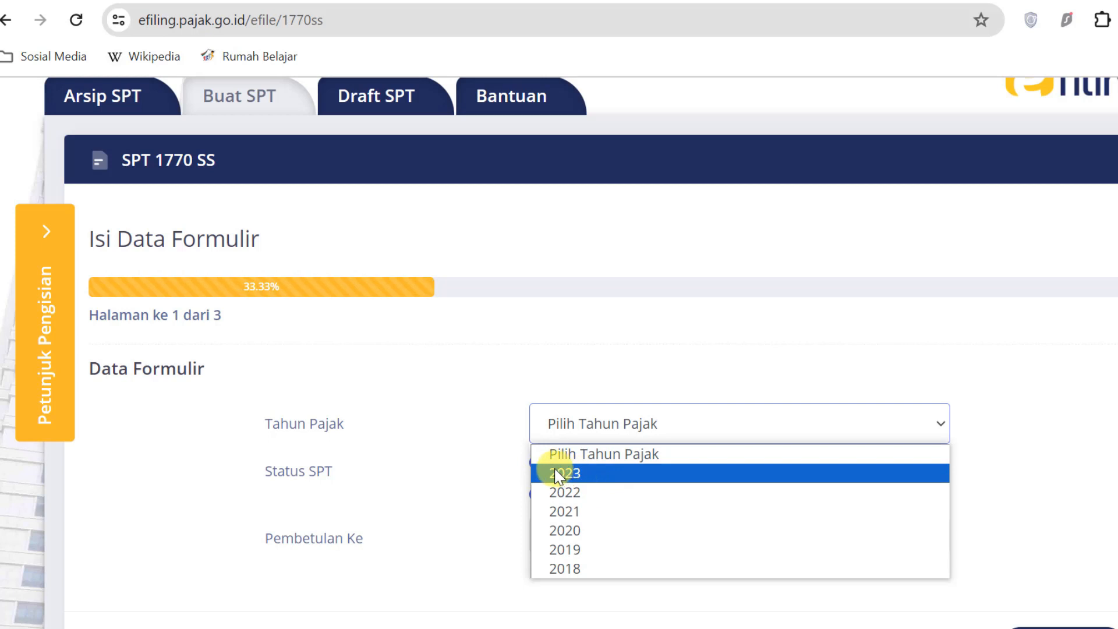
pyautogui.click(604, 475)
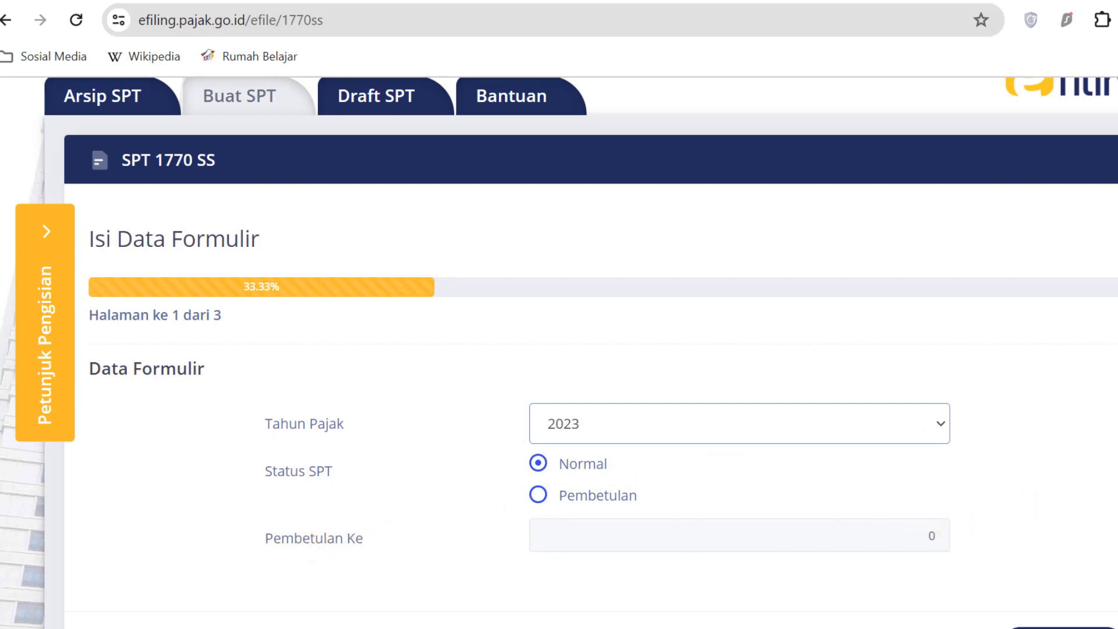
pyautogui.scroll(-2, 559, 350)
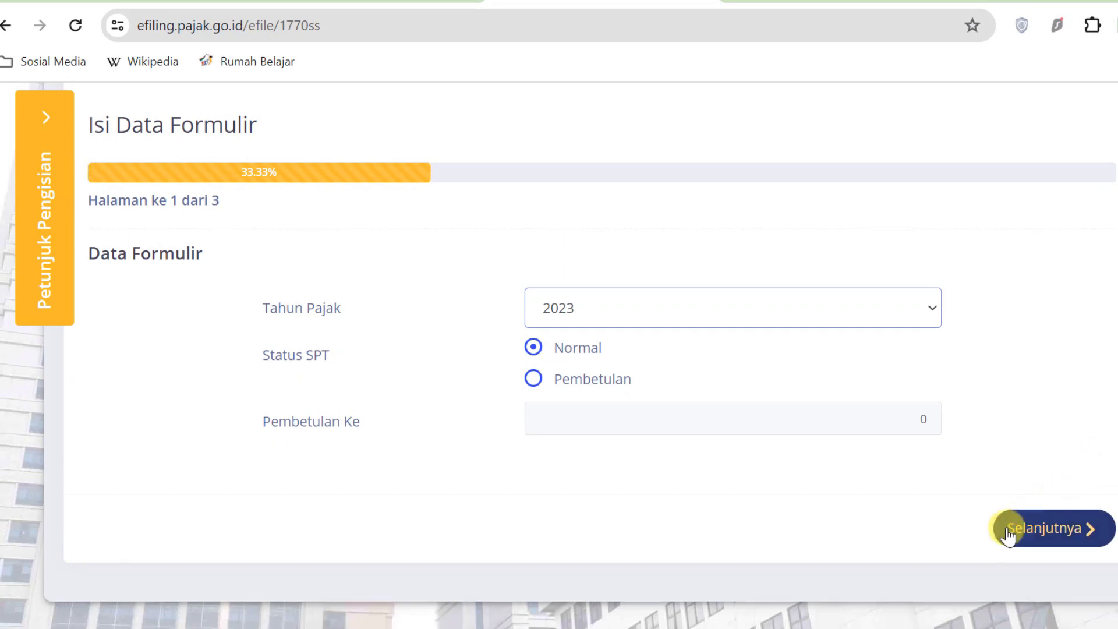
# Advance to page 2, Isi SPT, zoomed out, and highlight the gross income row label
pyautogui.click(1102, 538)
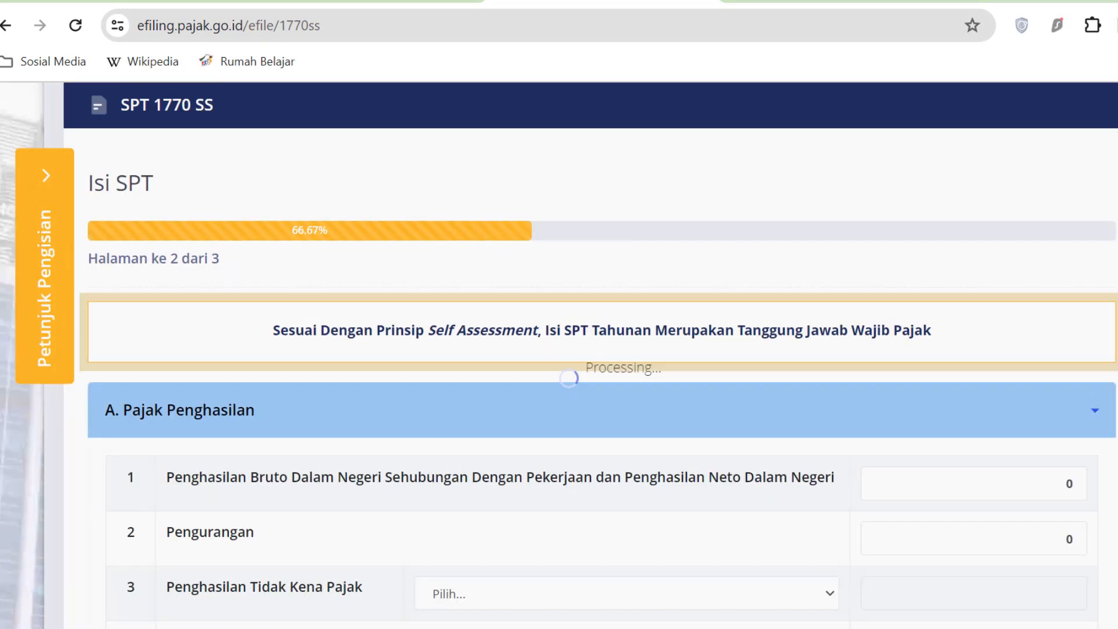
pyautogui.hotkey('ctrl', '-')
pyautogui.hotkey('ctrl', '-')
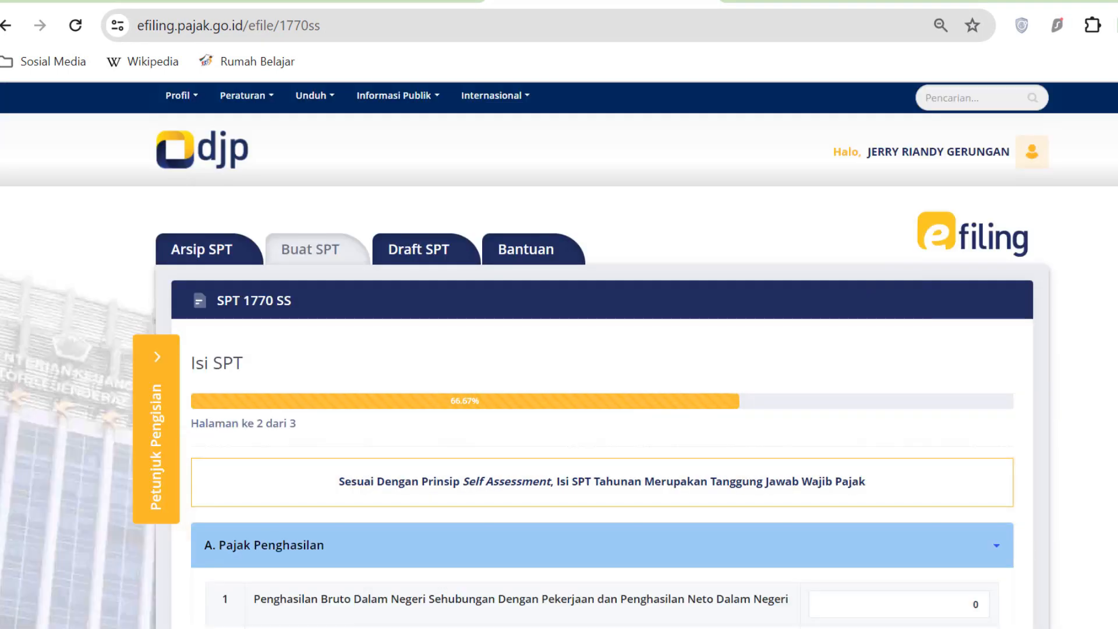
pyautogui.scroll(-4, 559, 355)
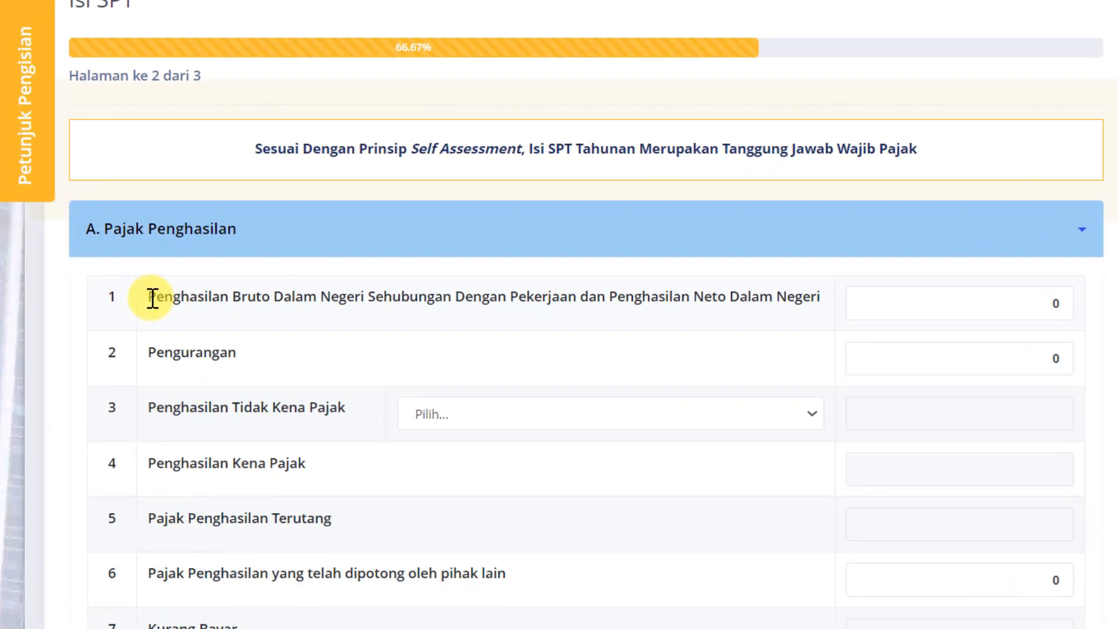
pyautogui.moveTo(152, 298); pyautogui.dragTo(826, 305)
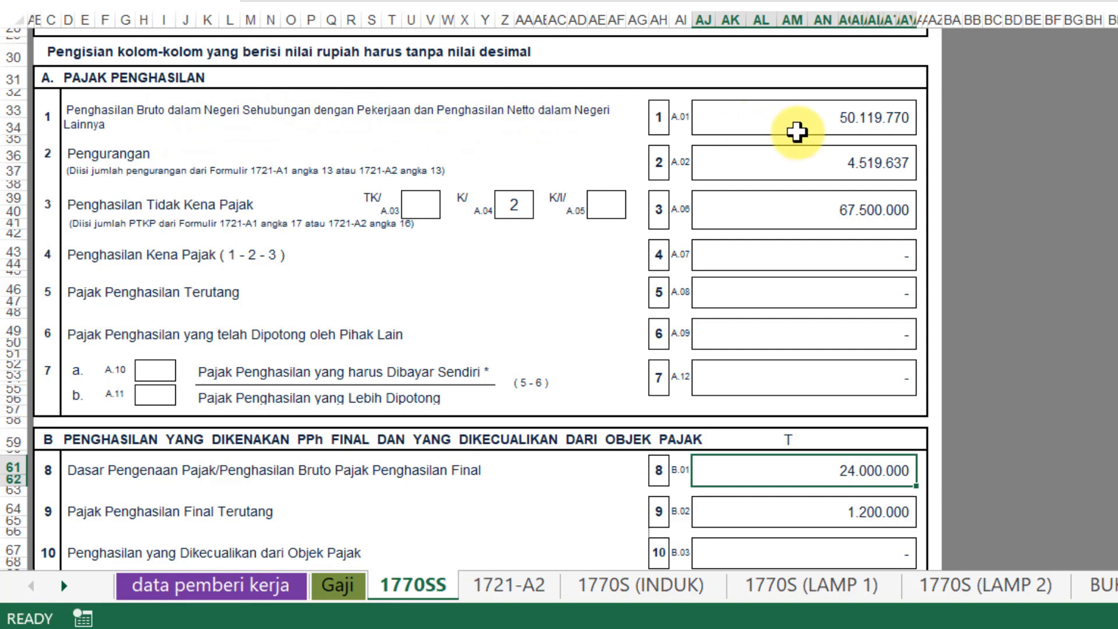
# Copy the A.01 gross income 50.119.770 from sheet 1770SS into row 1 of the SPT form
pyautogui.click(831, 120)
pyautogui.hotkey('ctrl', 'c')
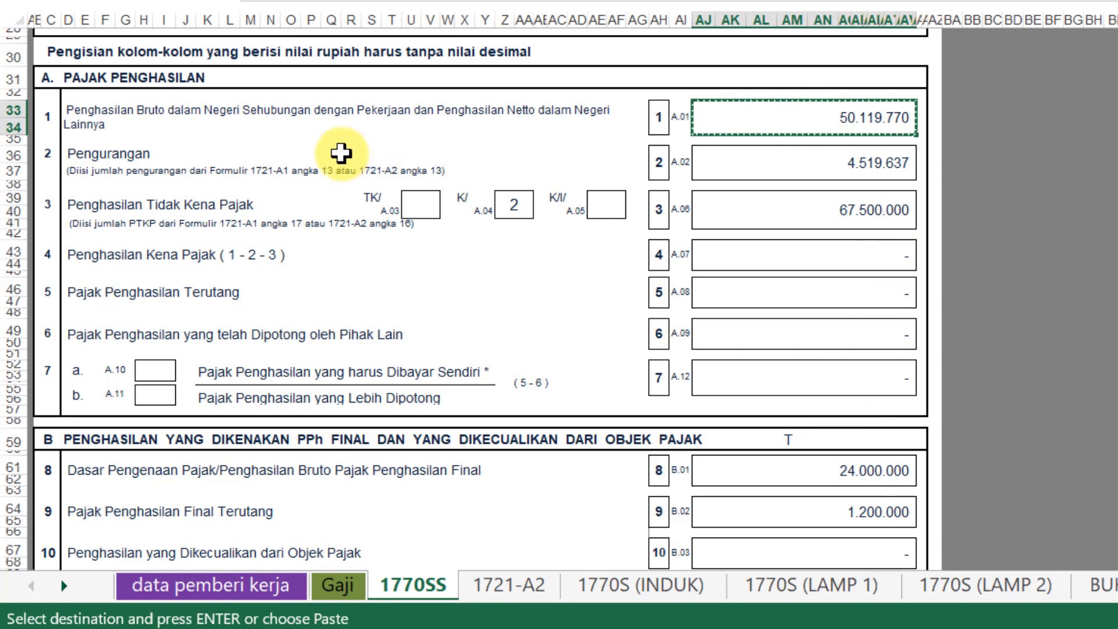
pyautogui.click(527, 590)
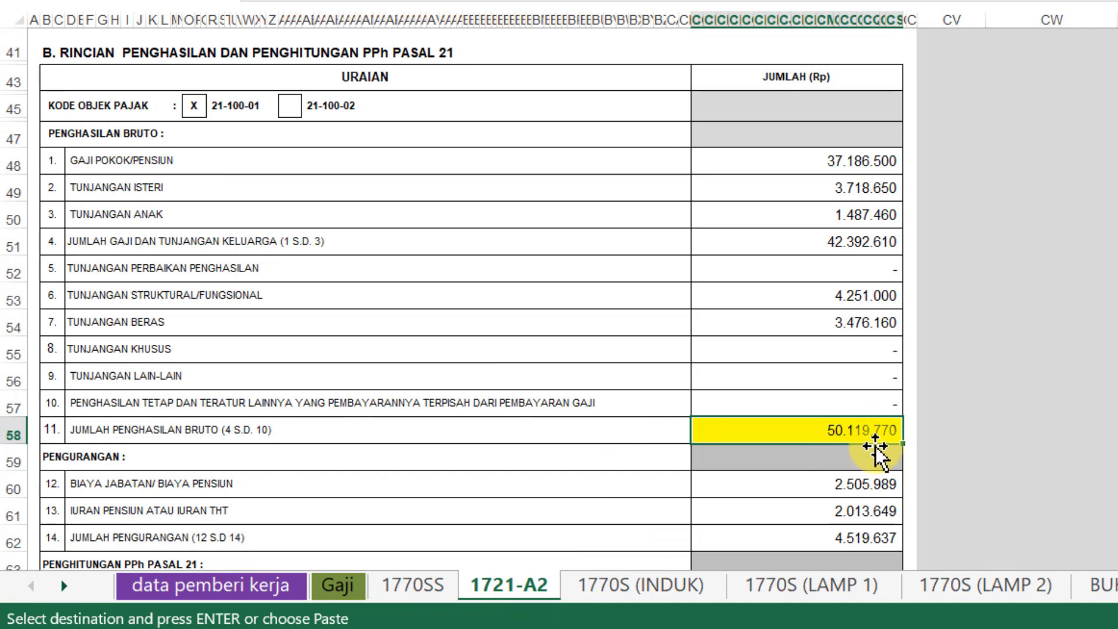
pyautogui.click(412, 584)
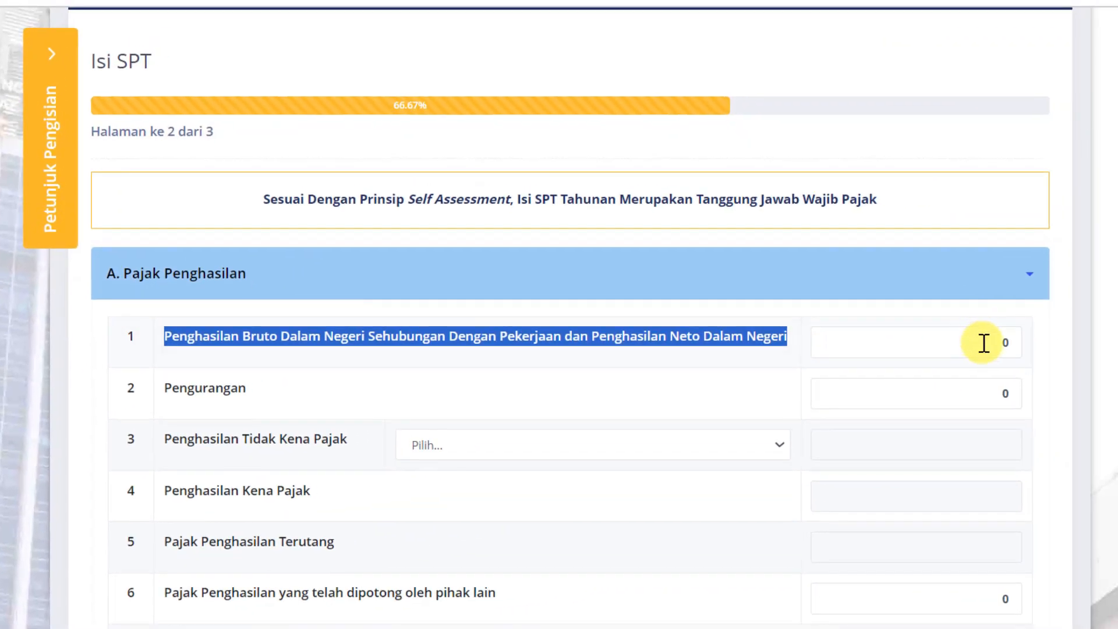
pyautogui.click(983, 343)
pyautogui.hotkey('ctrl', 'v')
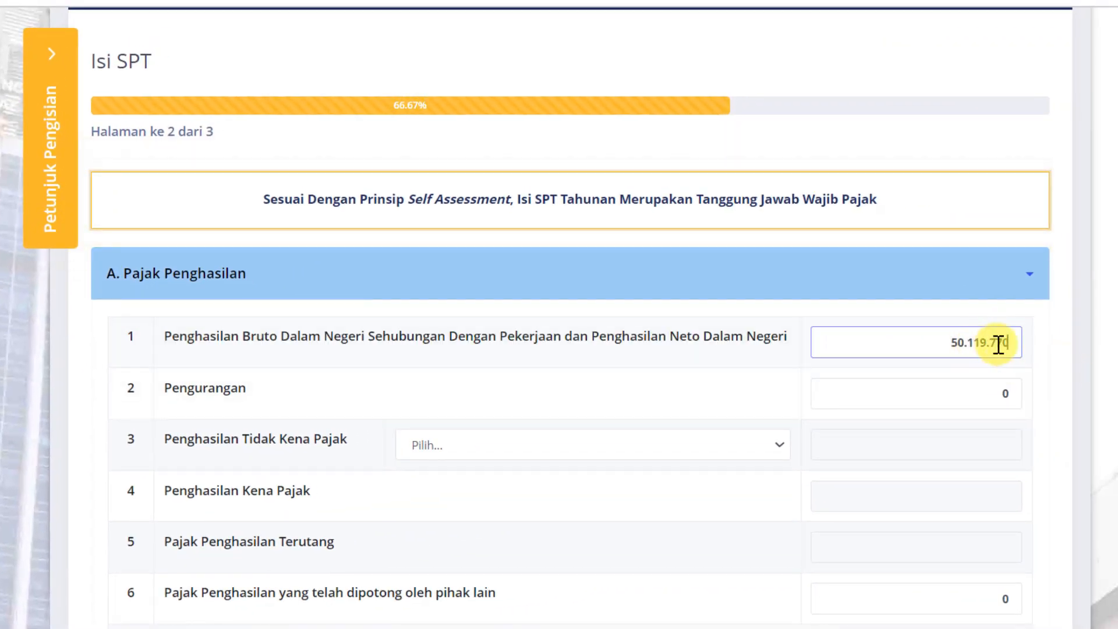
# Copy the A.02 deduction 4.519.637 from the workbook into the row 2 Pengurangan field
pyautogui.click(945, 385)
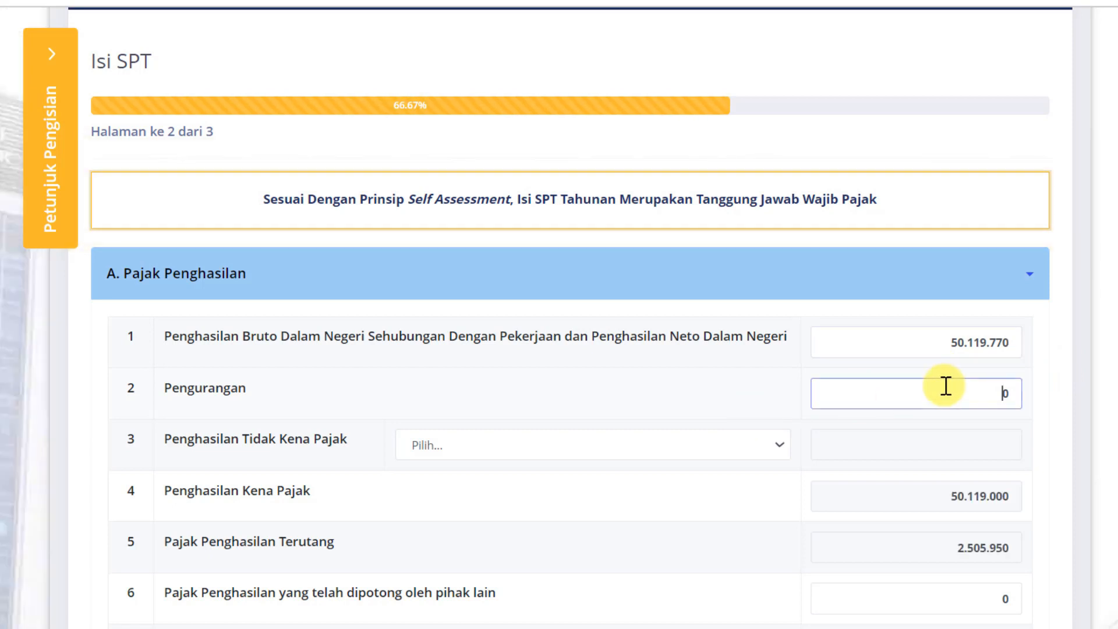
pyautogui.hotkey('alt', 'Tab')
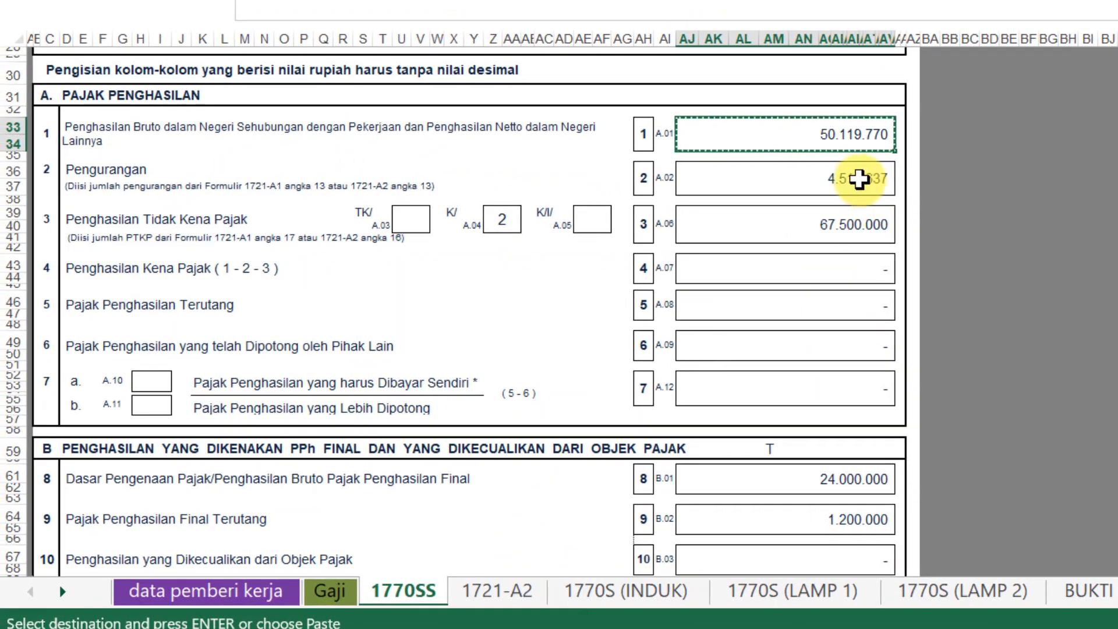
pyautogui.click(831, 175)
pyautogui.hotkey('ctrl', 'c')
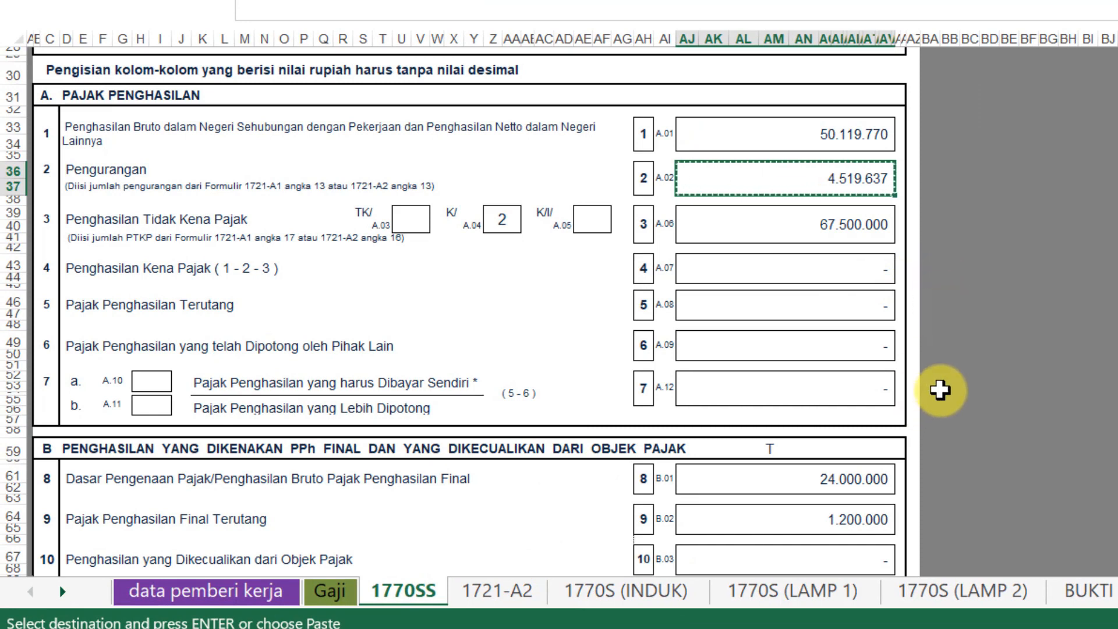
pyautogui.hotkey('alt', 'Tab')
pyautogui.click(1023, 361)
pyautogui.hotkey('ctrl', 'v')
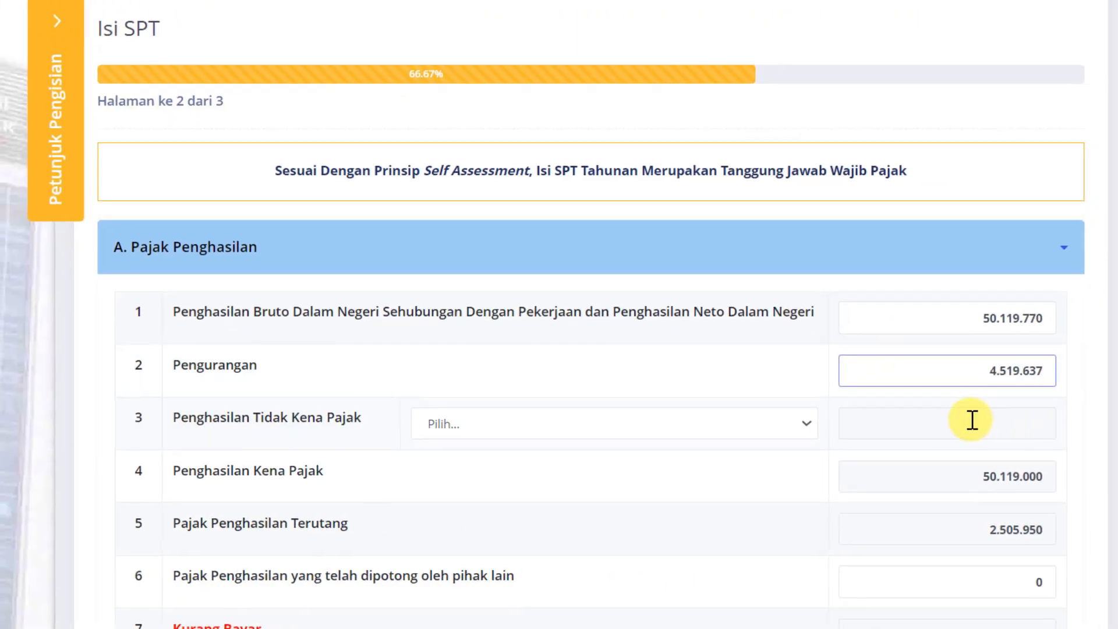
# Verify the pension contribution 2.013.649 and total deductions 4.519.637 on sheet 1721-A2
pyautogui.hotkey('alt', 'Tab')
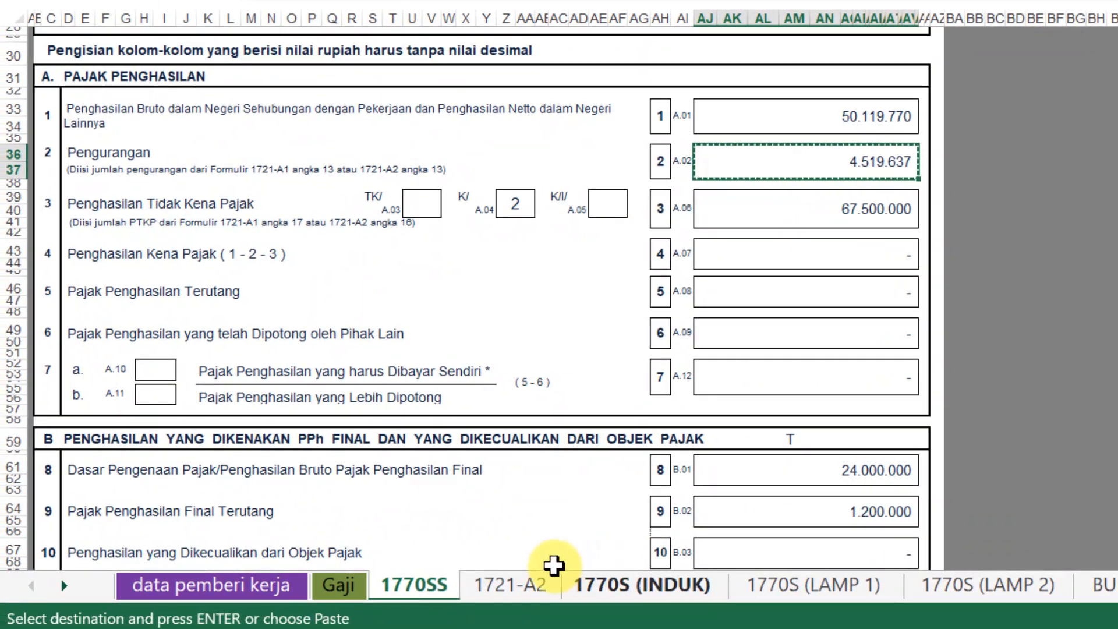
pyautogui.click(519, 571)
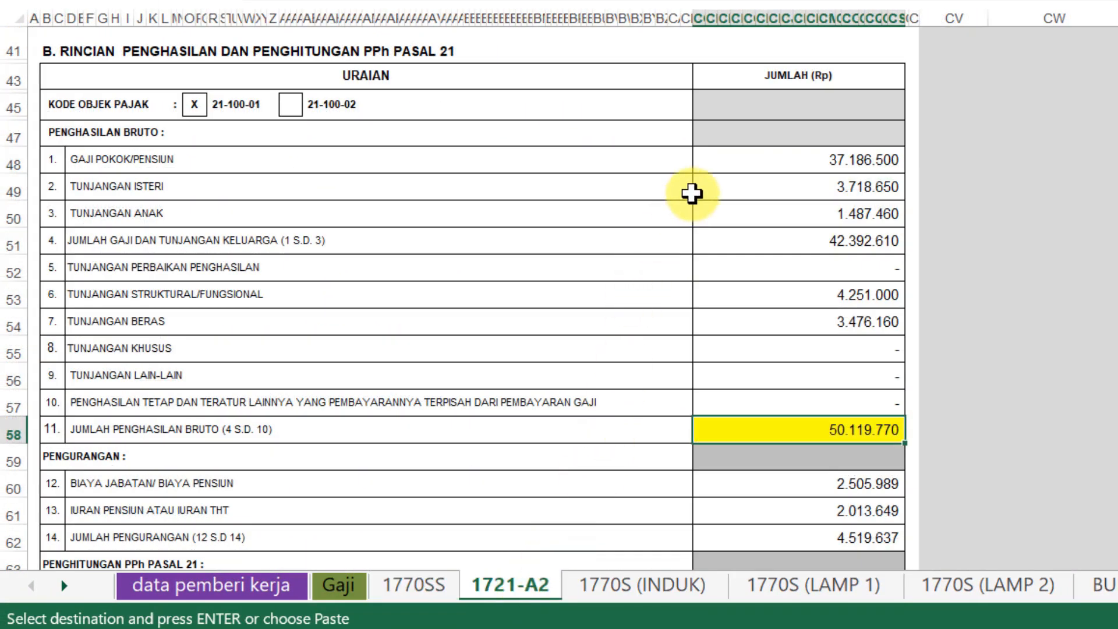
pyautogui.click(827, 521)
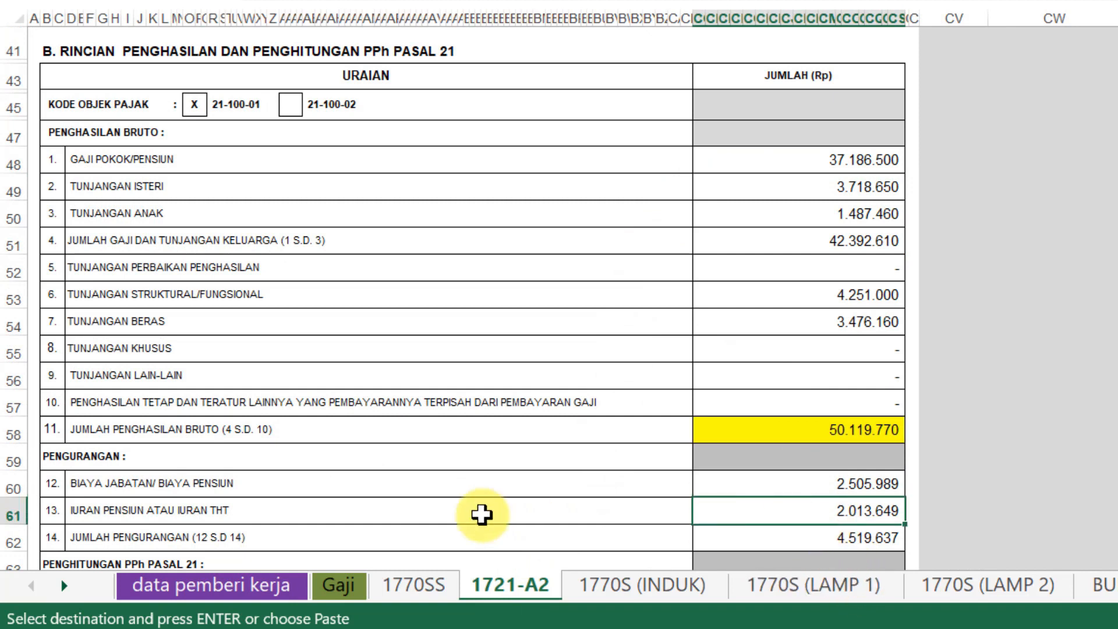
pyautogui.click(836, 540)
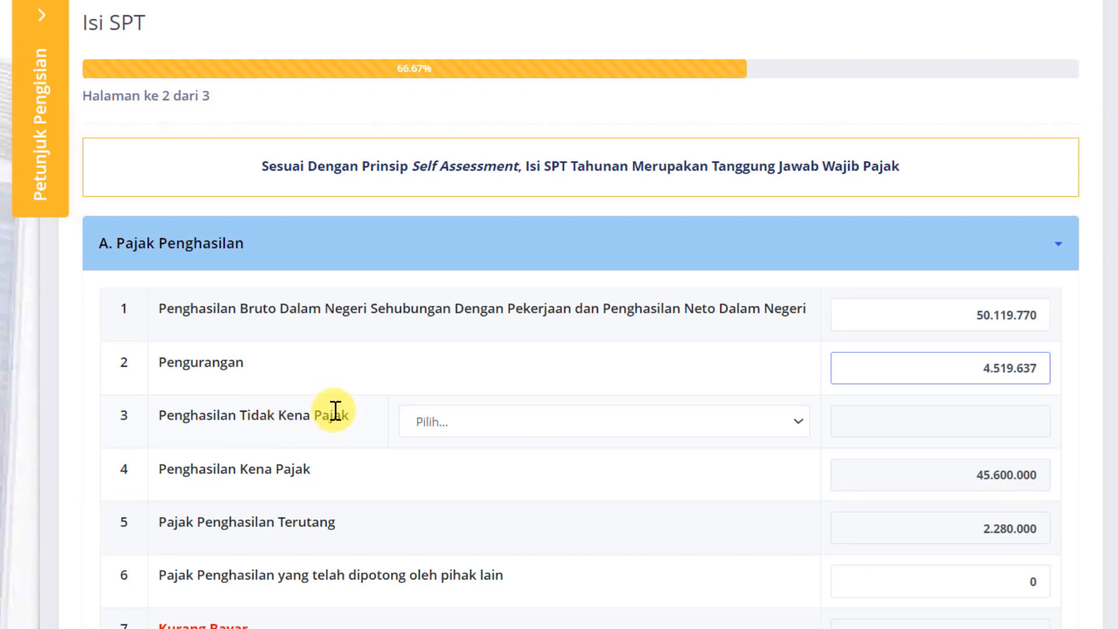
# Set row 3's PTKP status to K/2 Kawin Tanggungan 2 Orang, giving 67.500.000
pyautogui.click(797, 431)
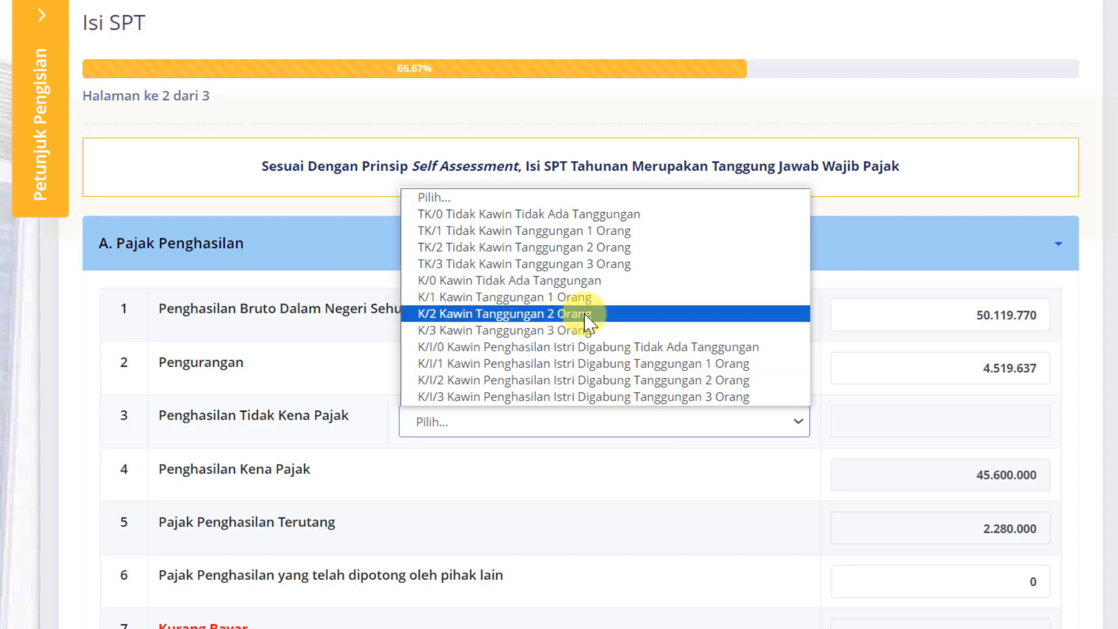
pyautogui.click(484, 313)
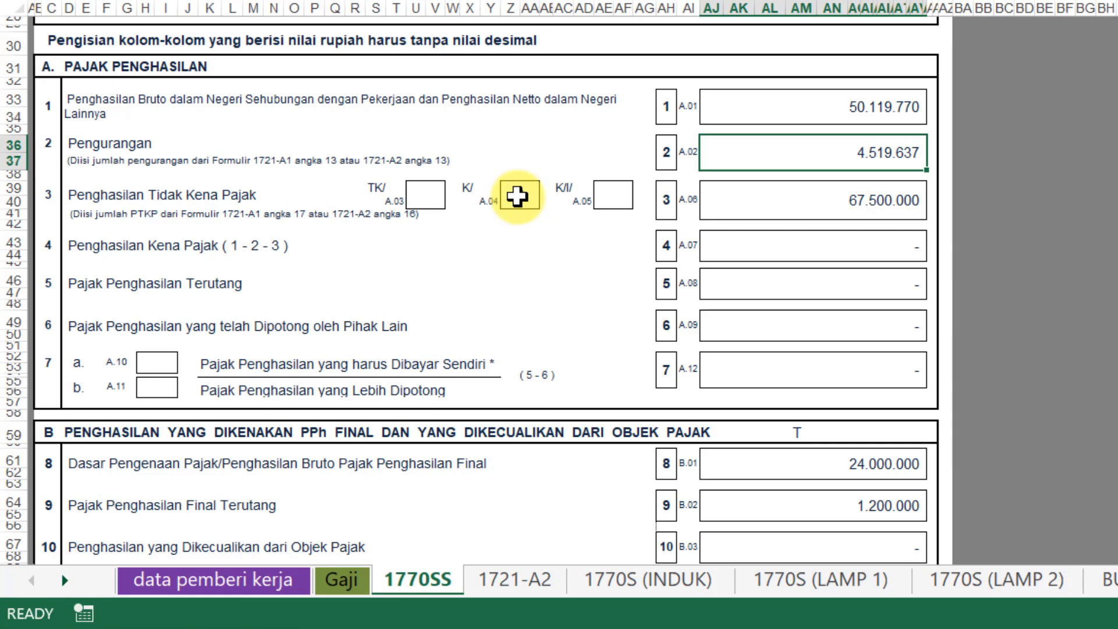
# Check the PTKP 67.500.000 on A.06 and the PTKP row of sheet 1721-A2, then bring up DJP's PTKP reference page
pyautogui.click(885, 200)
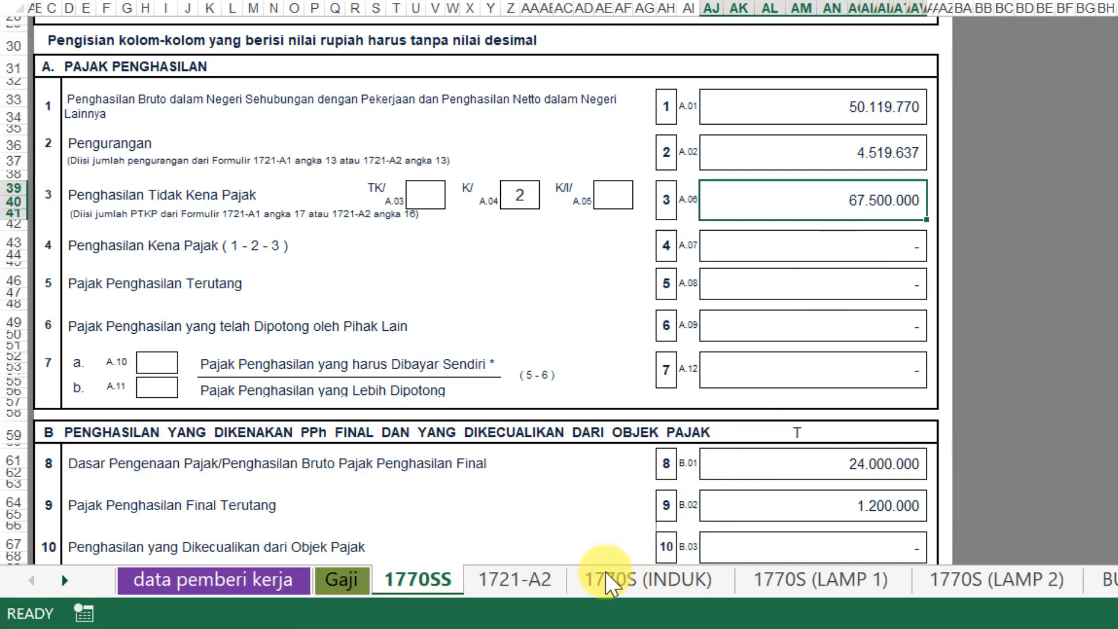
pyautogui.click(529, 585)
pyautogui.scroll(-4, 836, 403)
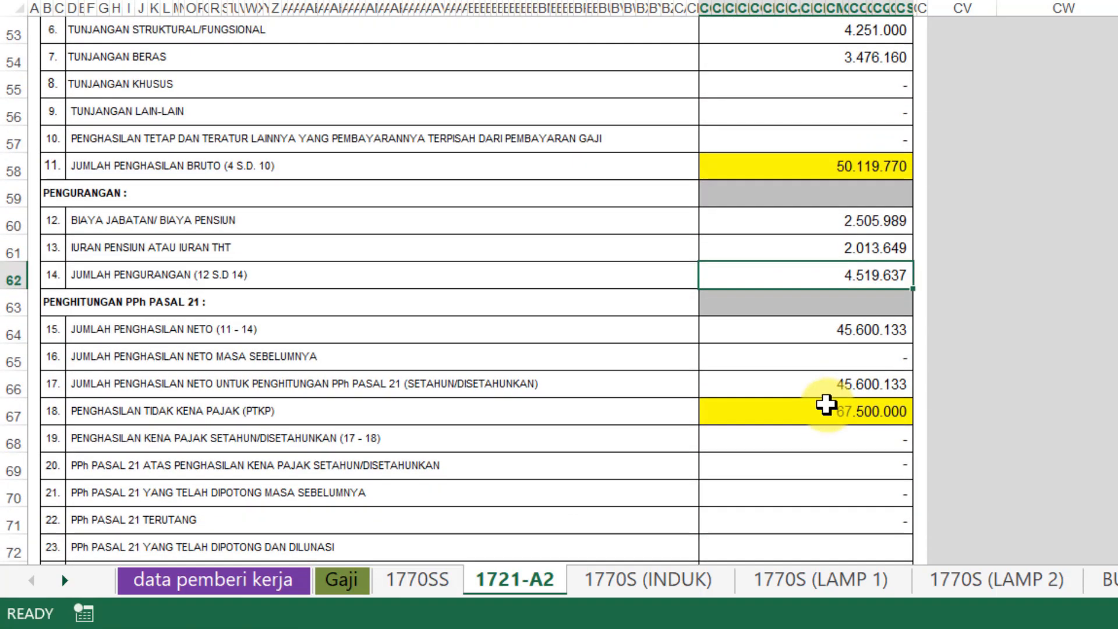
pyautogui.click(119, 417)
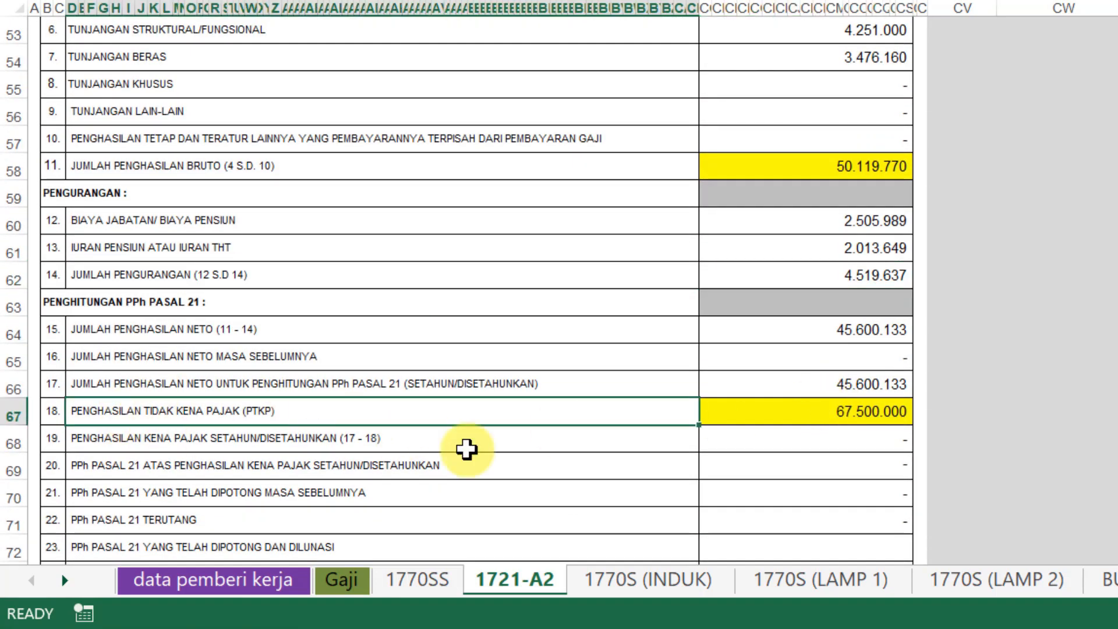
pyautogui.click(829, 413)
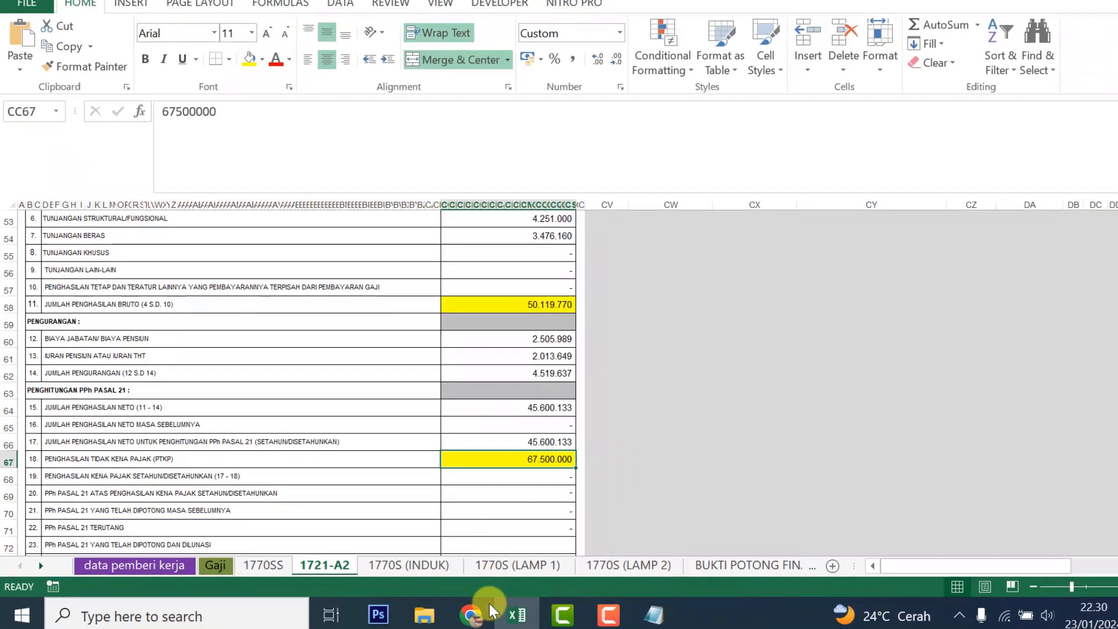
pyautogui.click(448, 611)
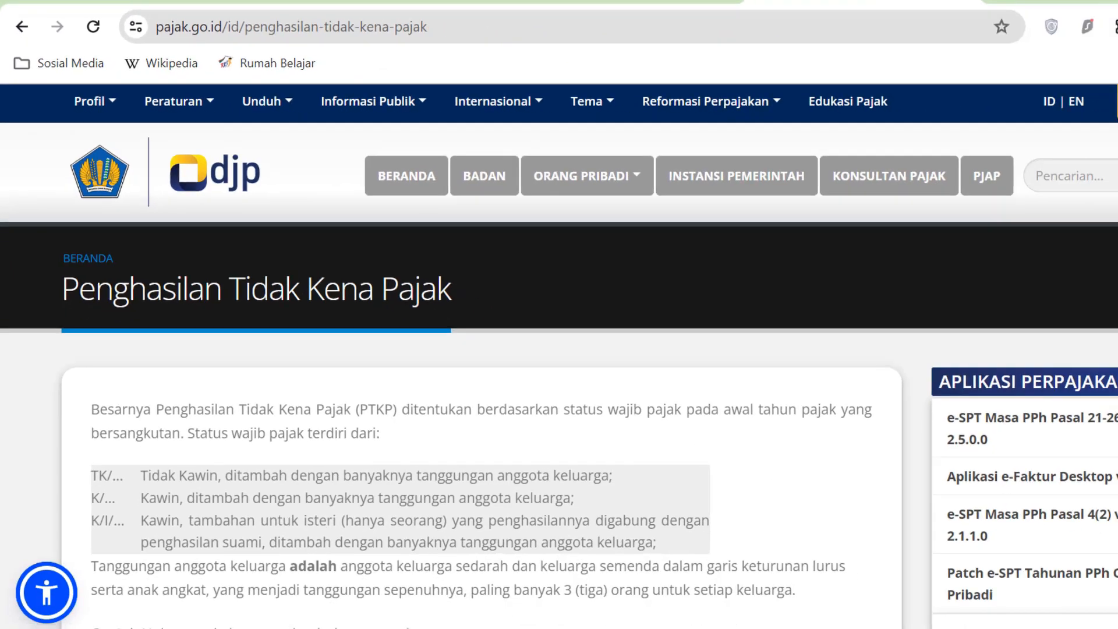
# Find the PTKP table on pajak.go.id and highlight the K/2 amount Rp67.500.000
pyautogui.scroll(-3, 559, 355)
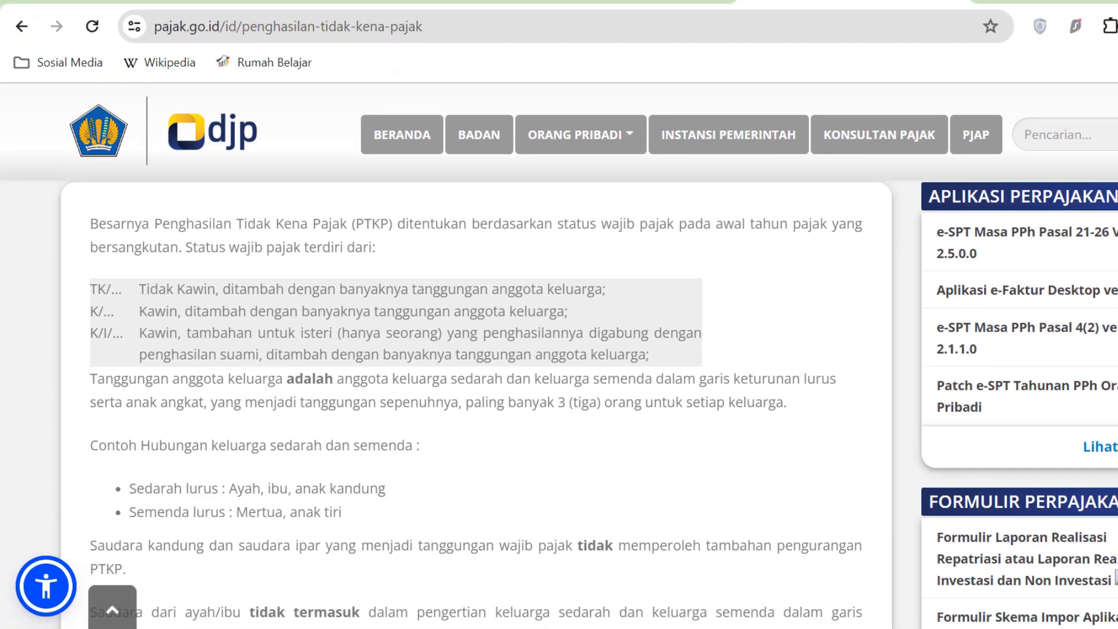
pyautogui.scroll(-7, 559, 355)
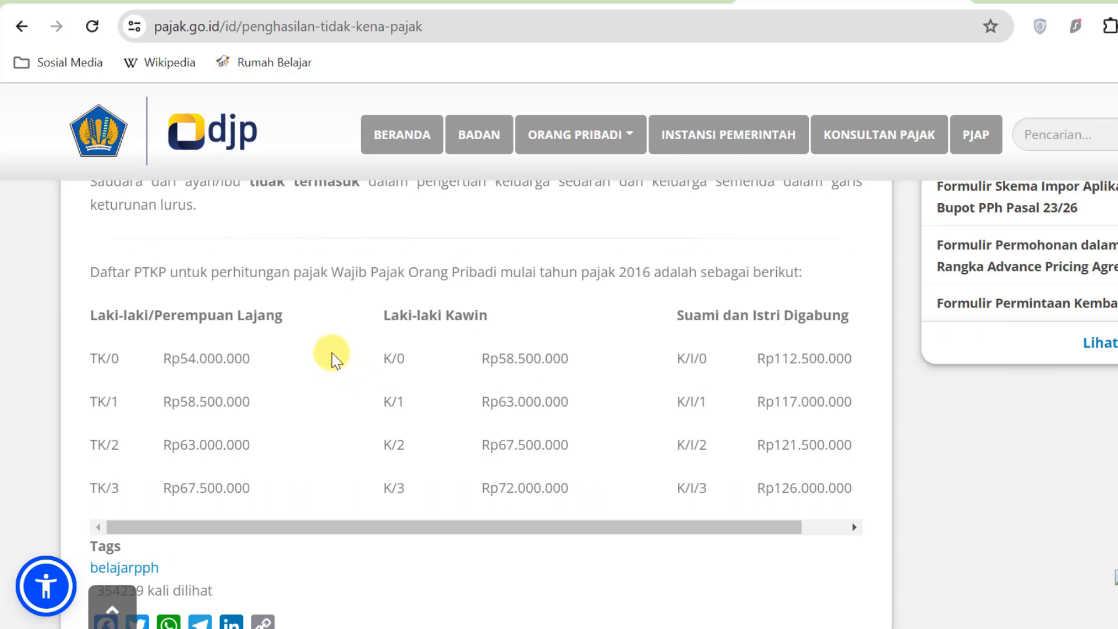
pyautogui.scroll(3, 366, 338)
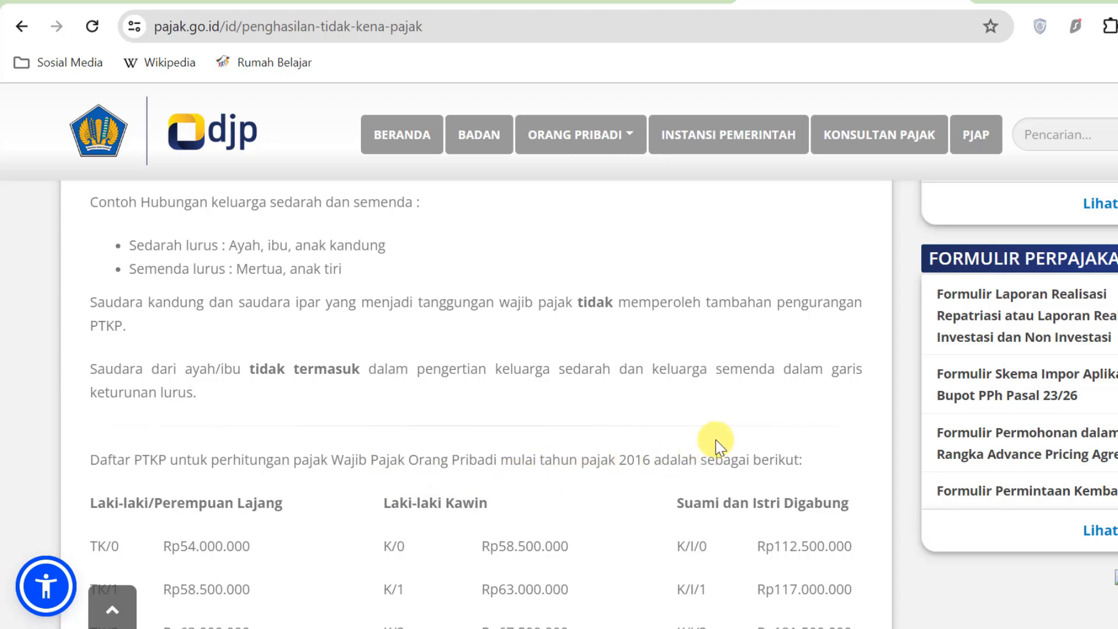
pyautogui.scroll(-2, 715, 439)
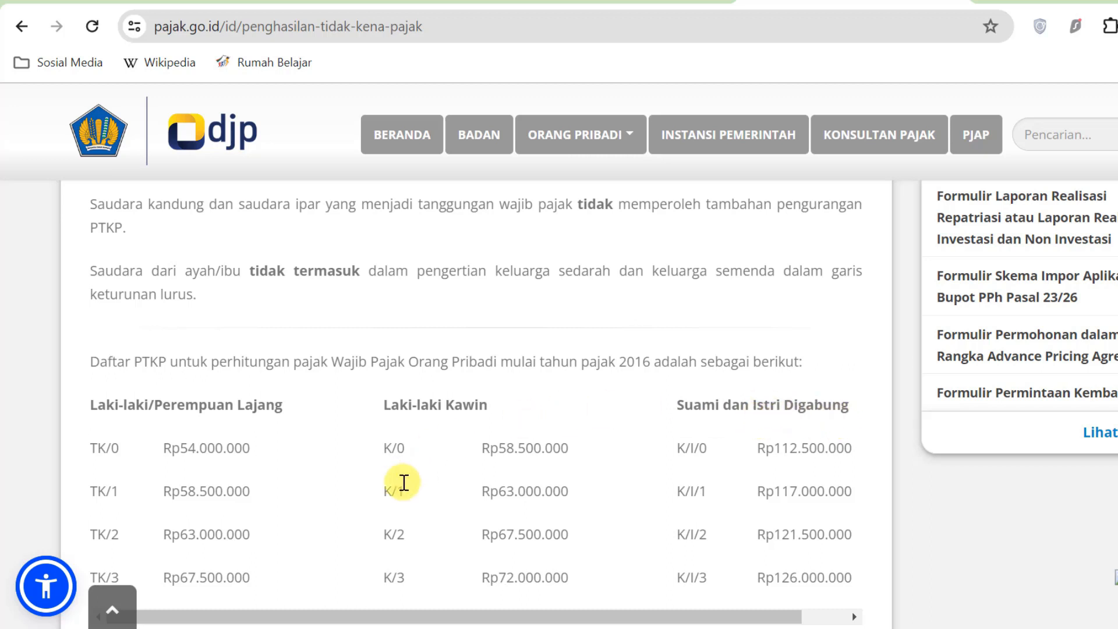
pyautogui.scroll(-2, 399, 480)
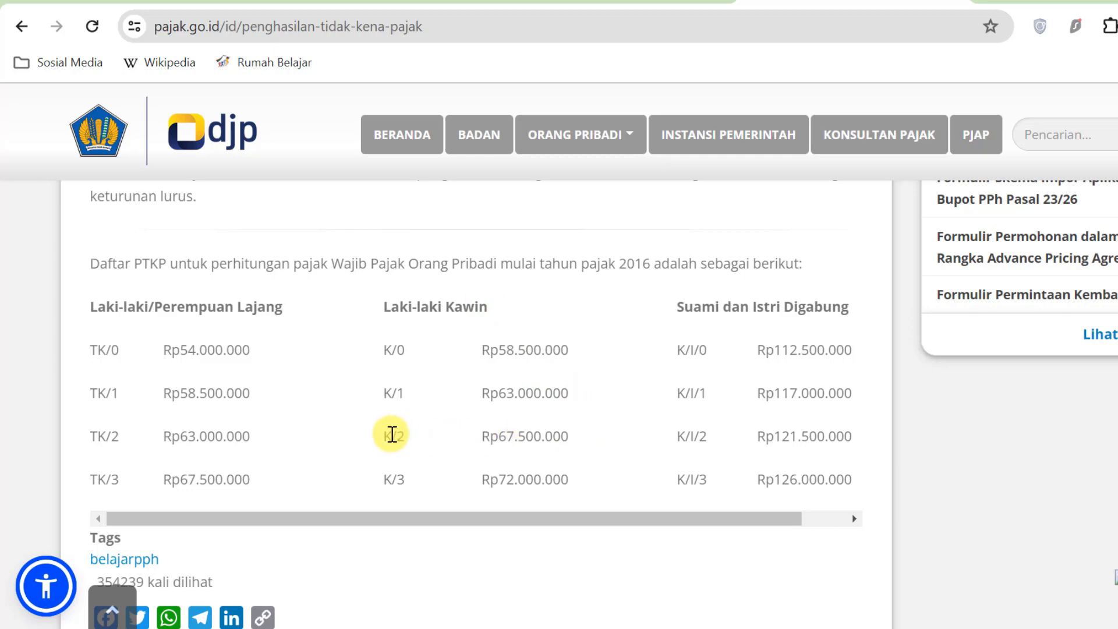
pyautogui.moveTo(568, 436); pyautogui.dragTo(492, 436)
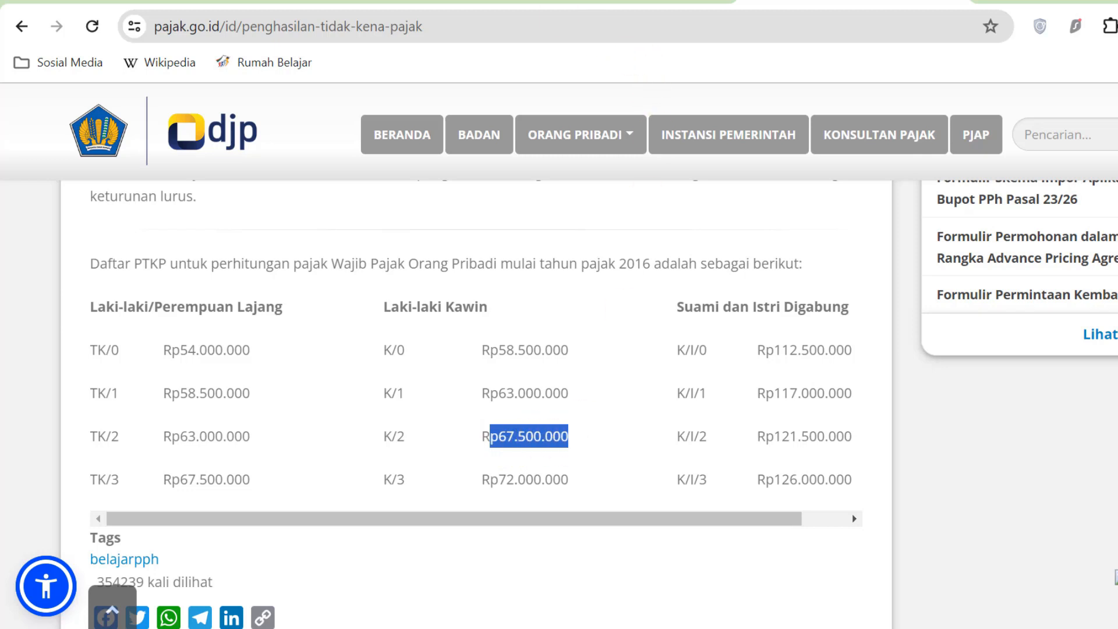
pyautogui.click(576, 4)
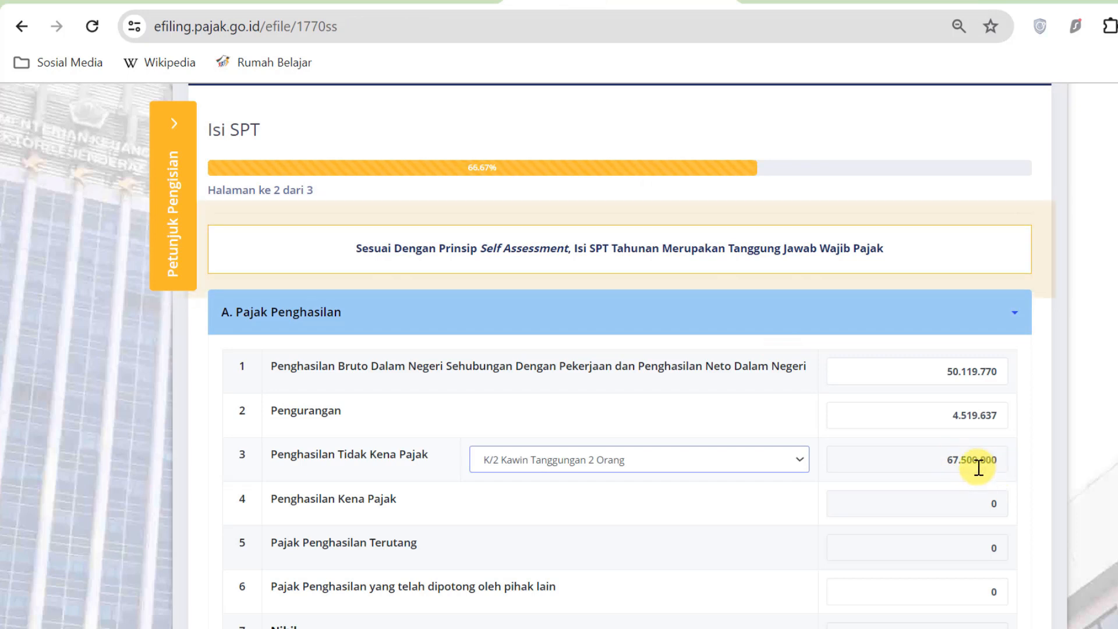
# Cross-check section A's PTKP and taxable income against the 1770SS and 1721-A2 sheets
pyautogui.click(574, 628)
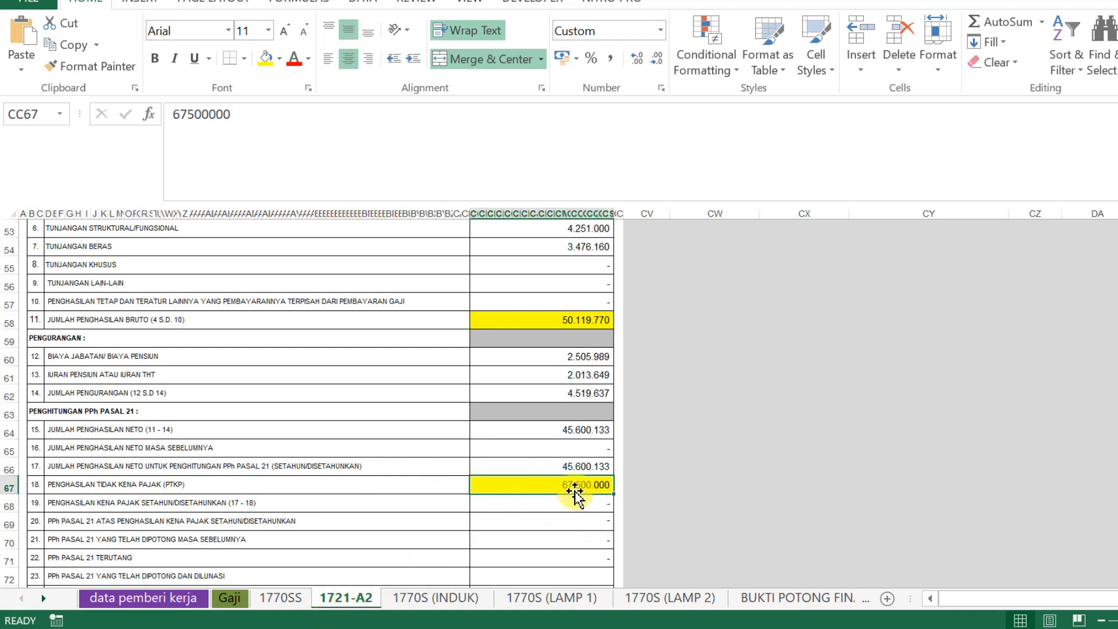
pyautogui.click(583, 628)
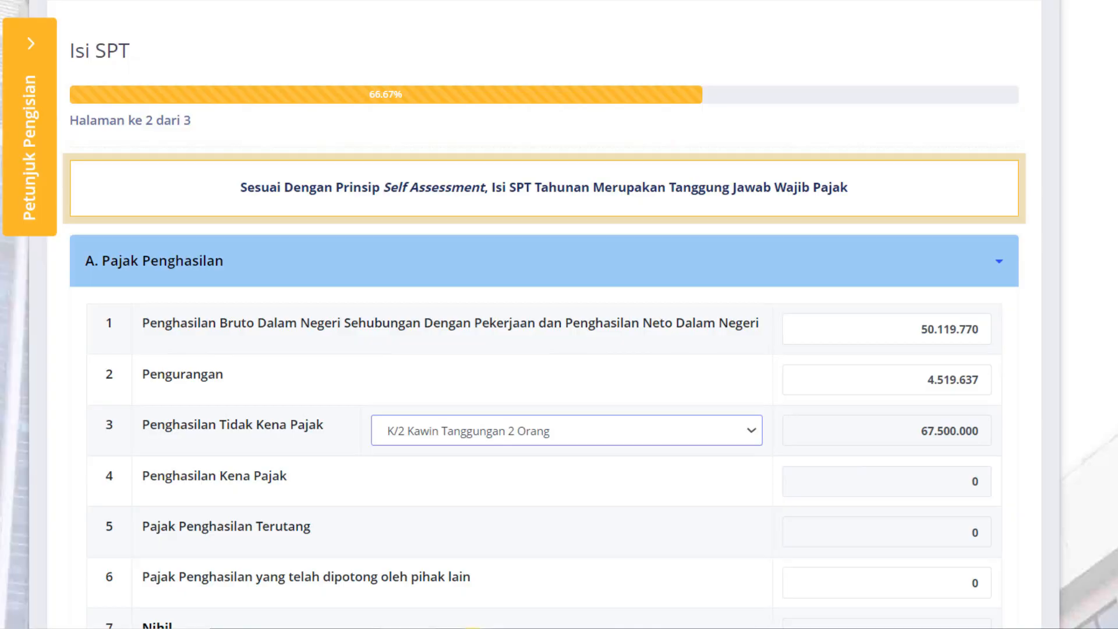
pyautogui.click(500, 628)
pyautogui.click(156, 593)
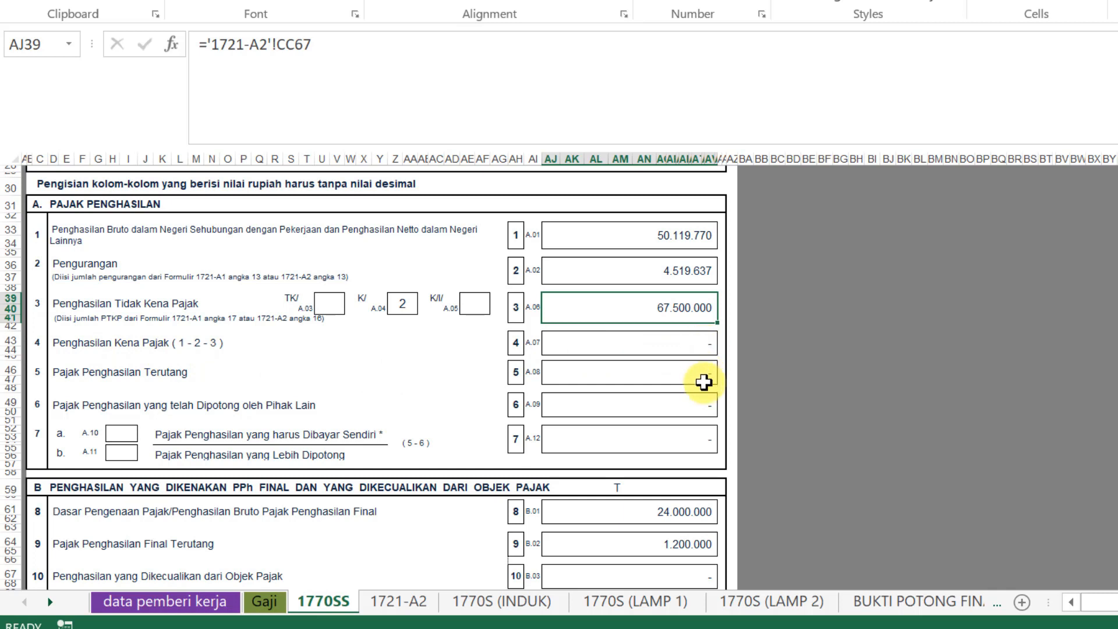
pyautogui.click(398, 602)
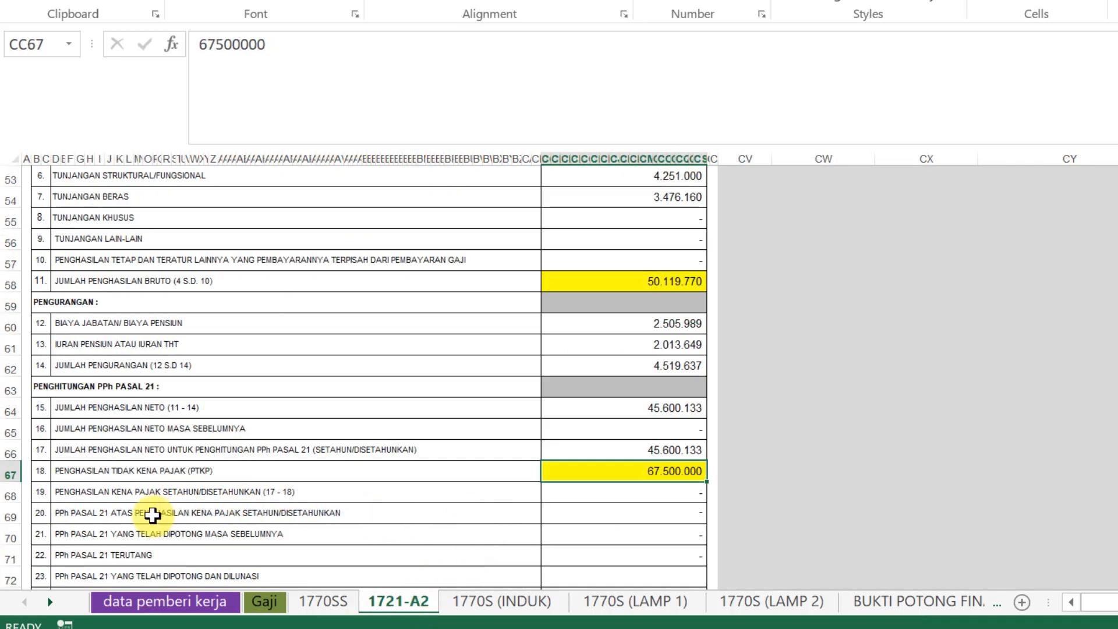
pyautogui.scroll(-1, 656, 489)
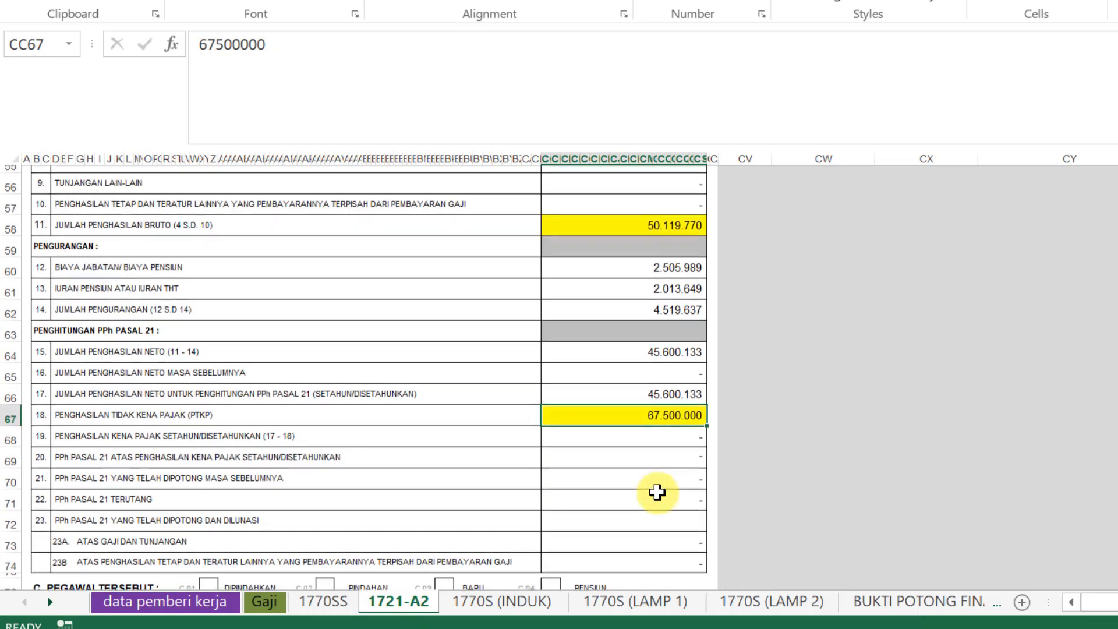
pyautogui.click(652, 628)
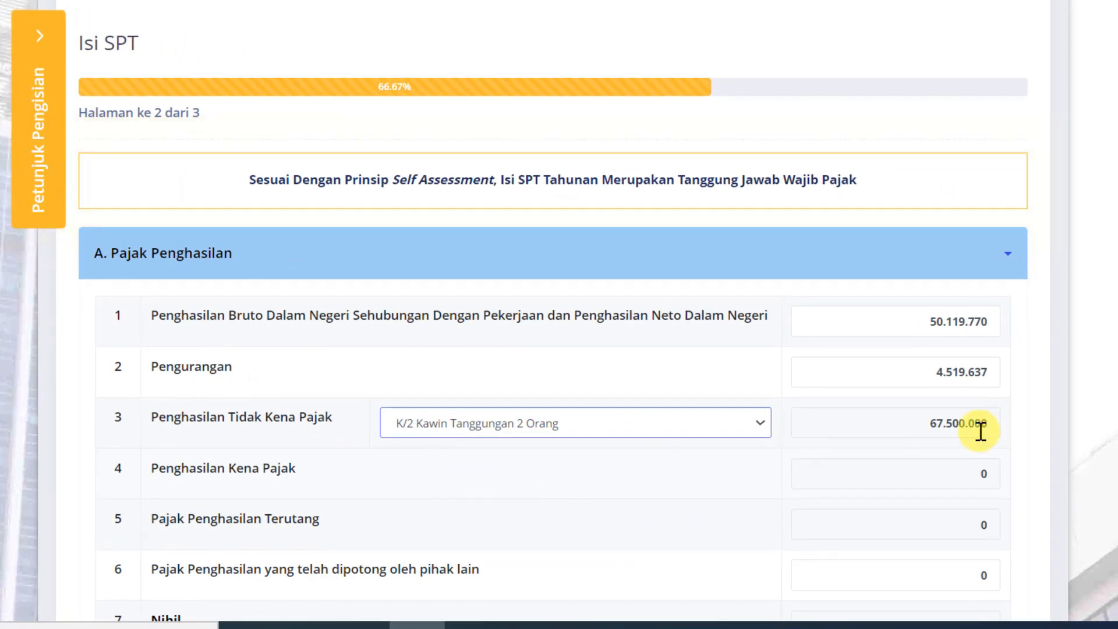
pyautogui.click(980, 469)
pyautogui.scroll(-3, 777, 408)
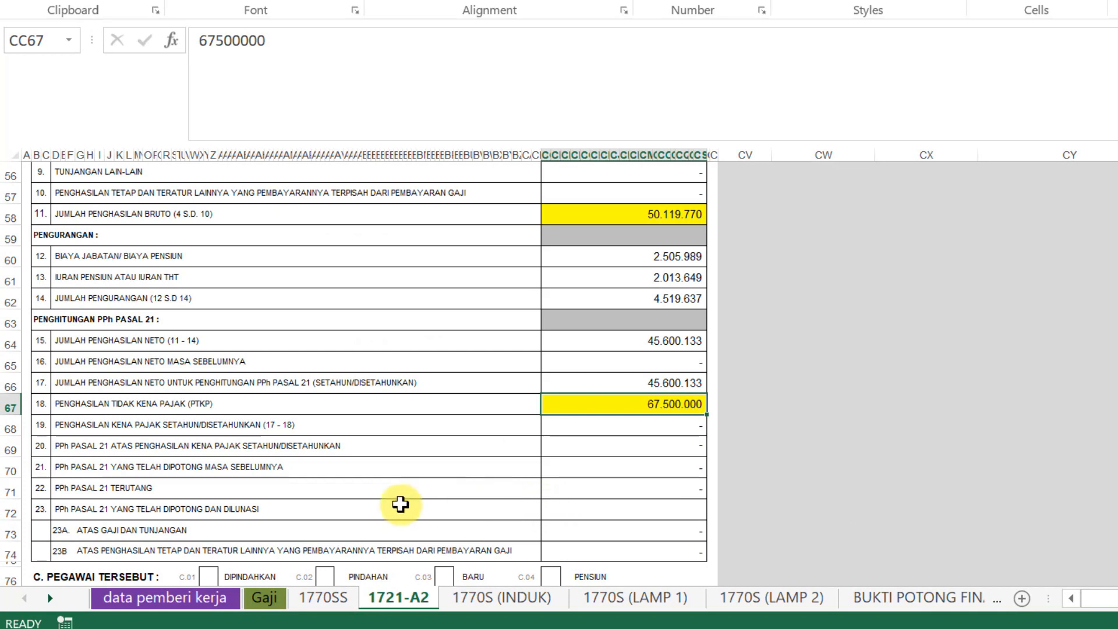
pyautogui.click(320, 598)
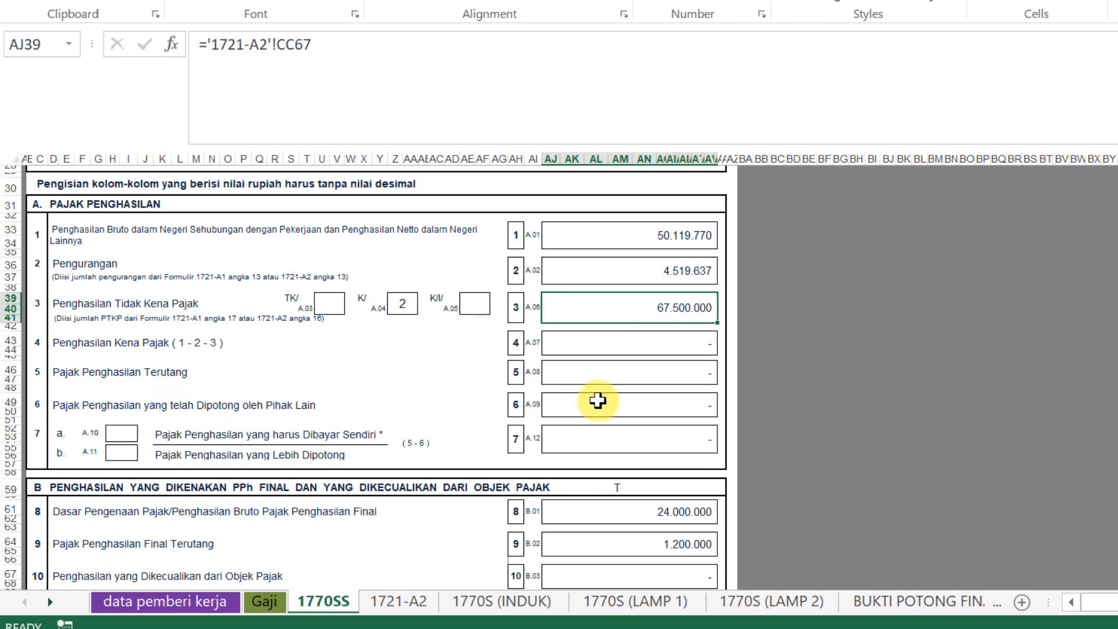
pyautogui.click(399, 601)
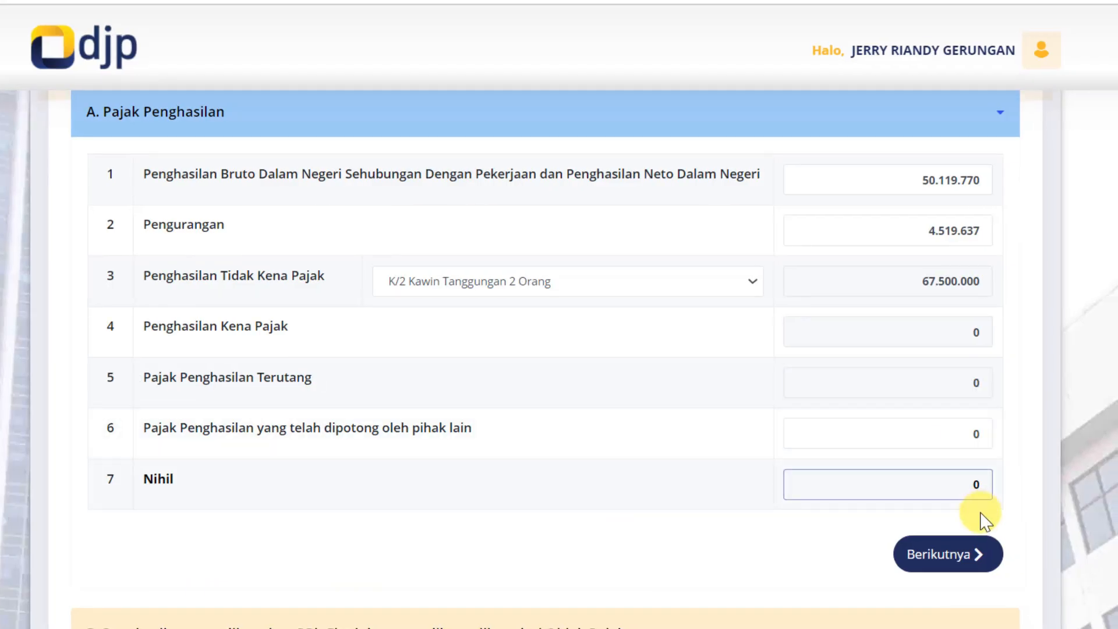
# Clear the row 6 withheld-tax field and advance from section A to section B
pyautogui.click(985, 441)
pyautogui.click(1009, 473)
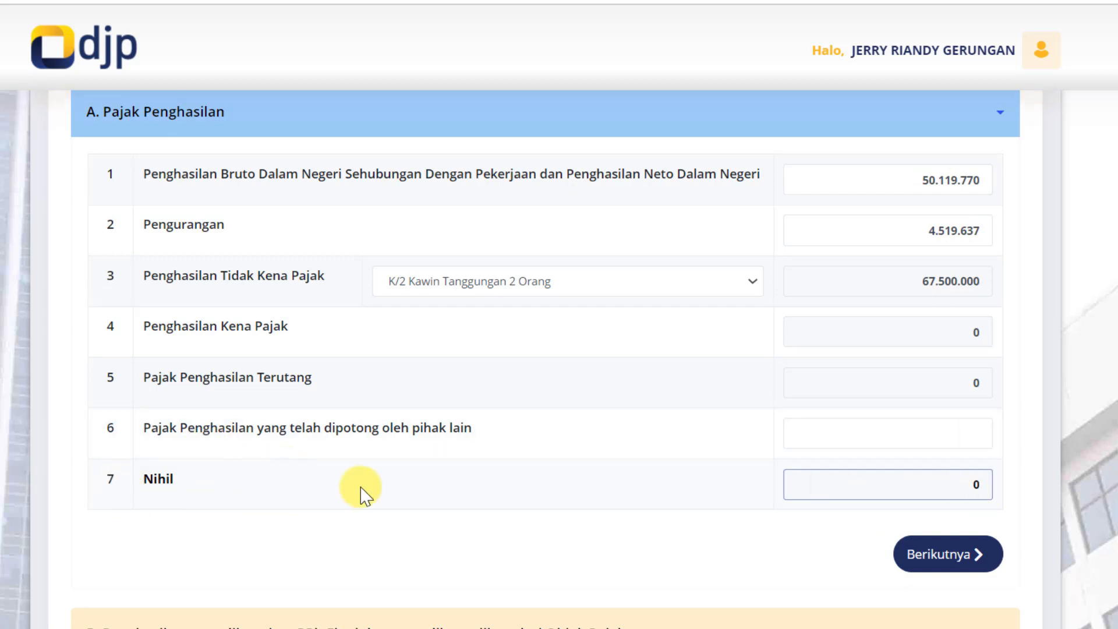
pyautogui.click(1001, 441)
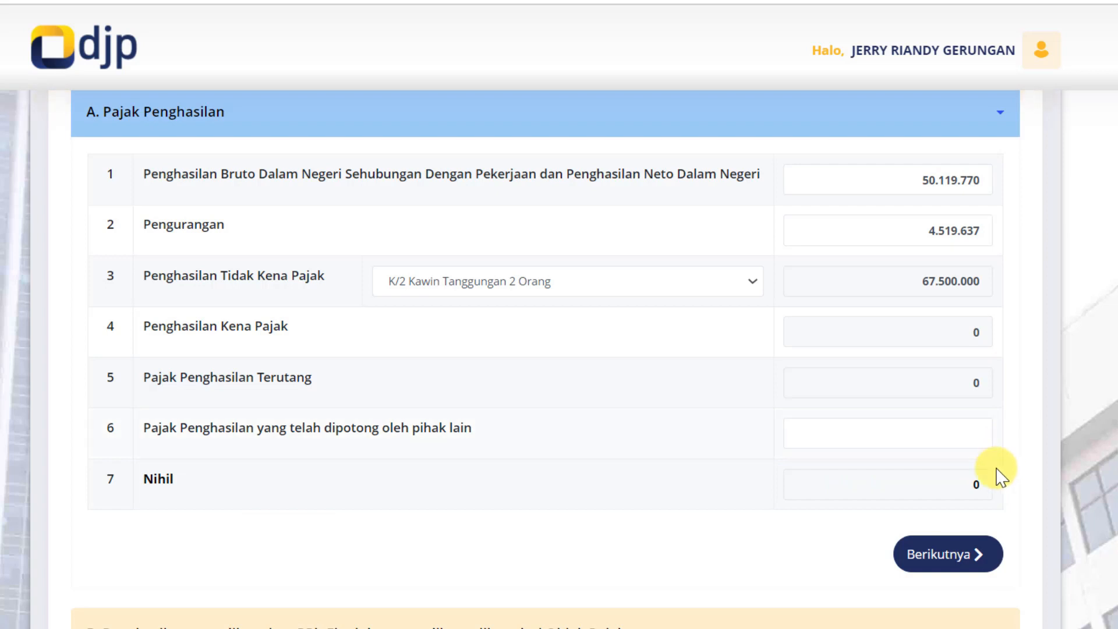
pyautogui.click(981, 563)
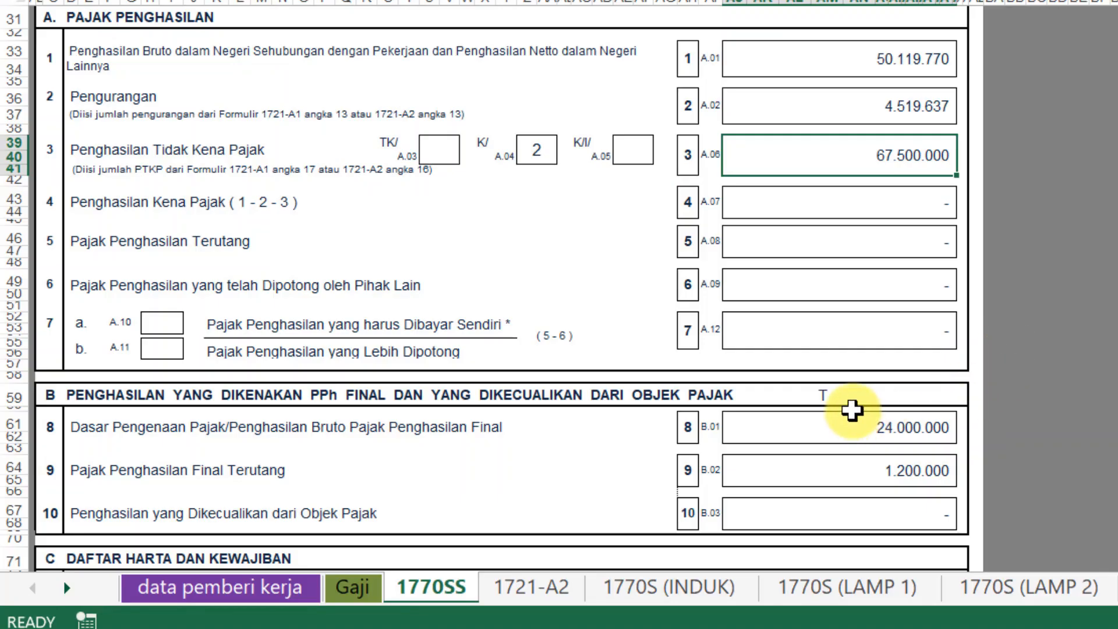
# Check the 24.000.000 final-tax income against the PPh final columns on the Gaji sheet
pyautogui.click(860, 428)
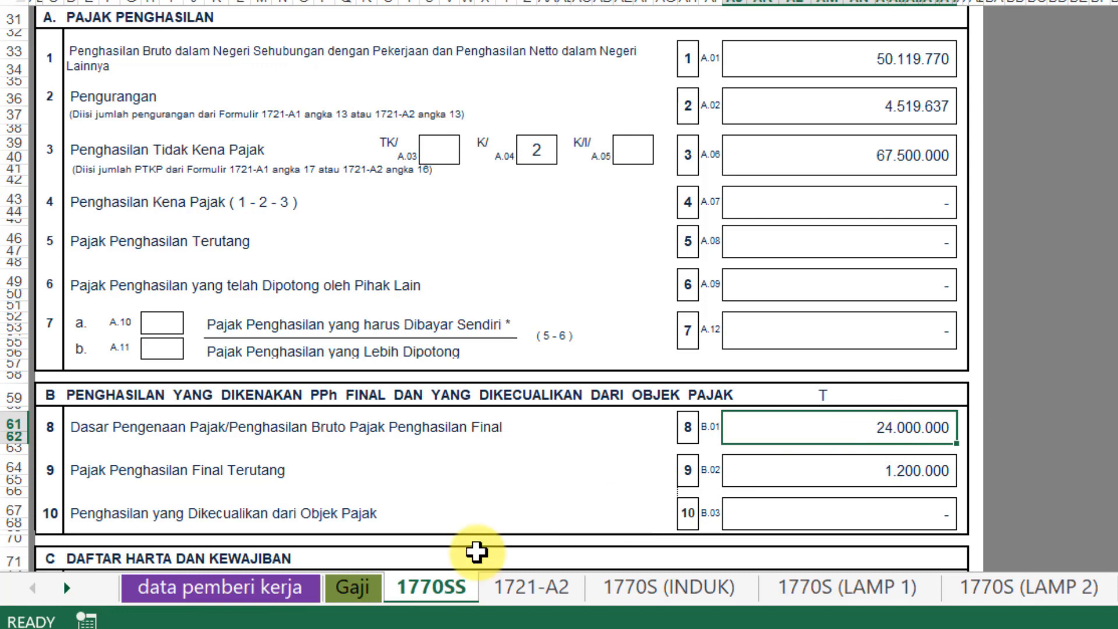
pyautogui.click(354, 585)
pyautogui.moveTo(573, 119); pyautogui.dragTo(742, 423)
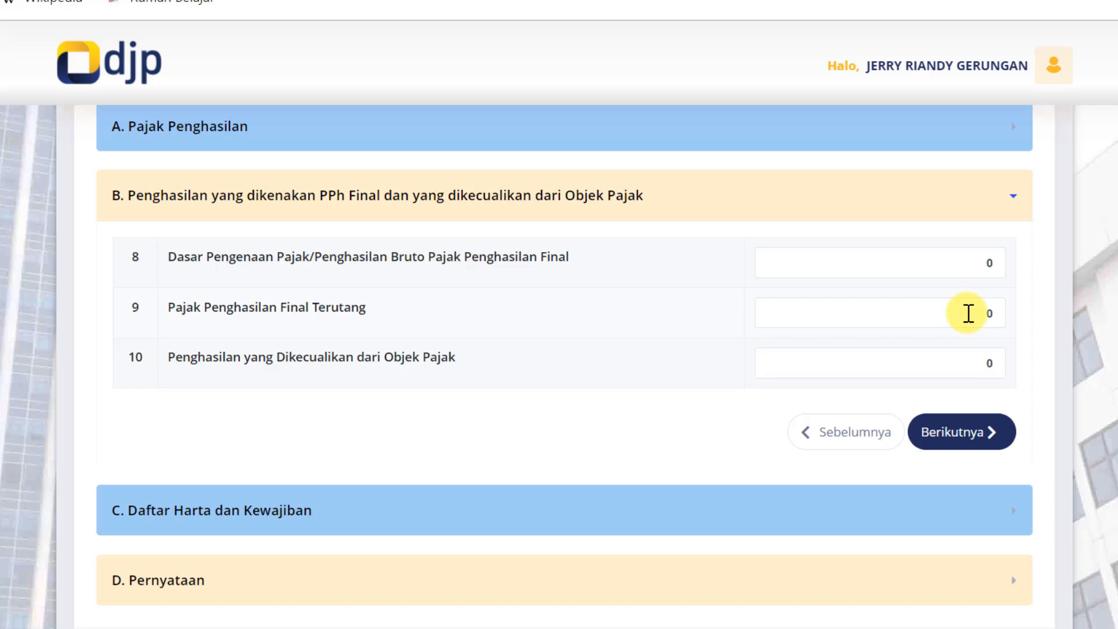
pyautogui.hotkey('alt', 'Tab')
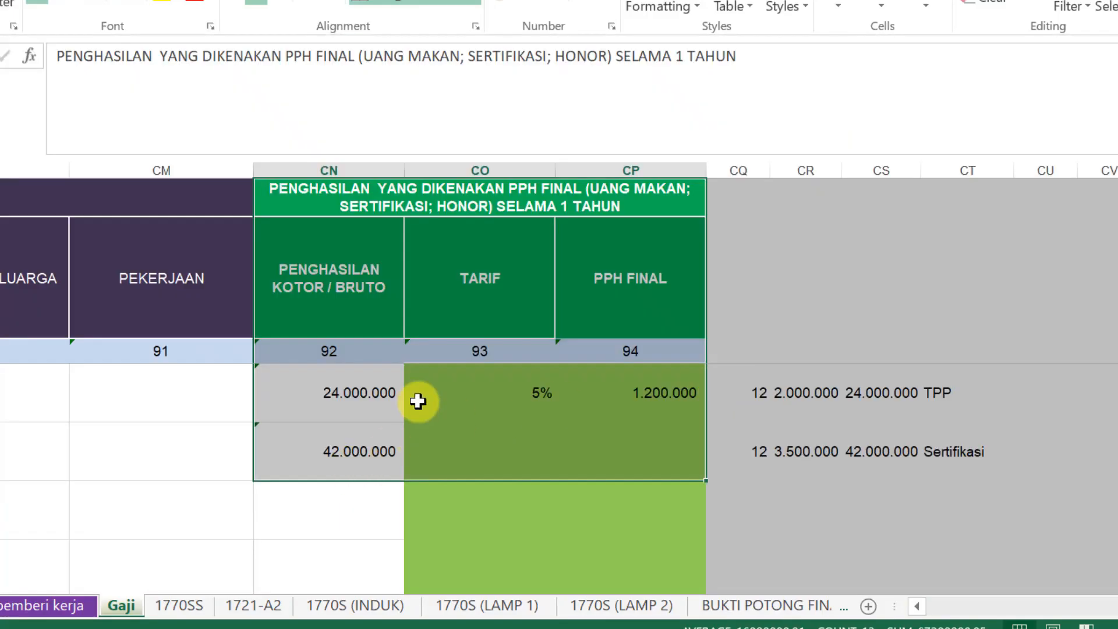
pyautogui.click(186, 605)
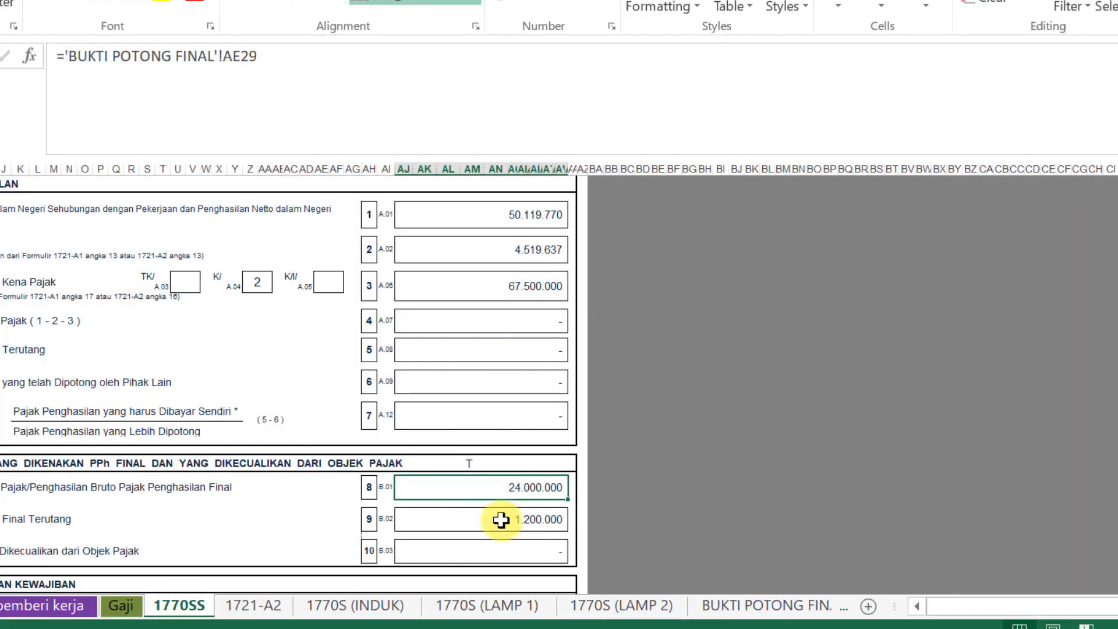
pyautogui.hotkey('alt', 'Tab')
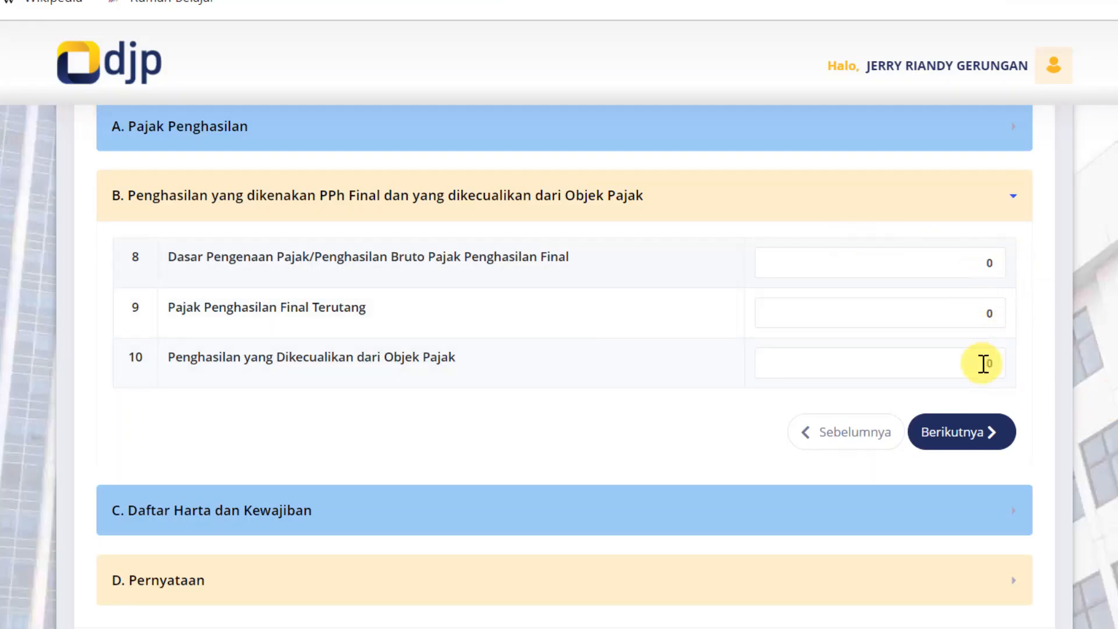
# Advance to section C and select the 222.500.000 total assets figure on sheet 1770SS
pyautogui.click(986, 448)
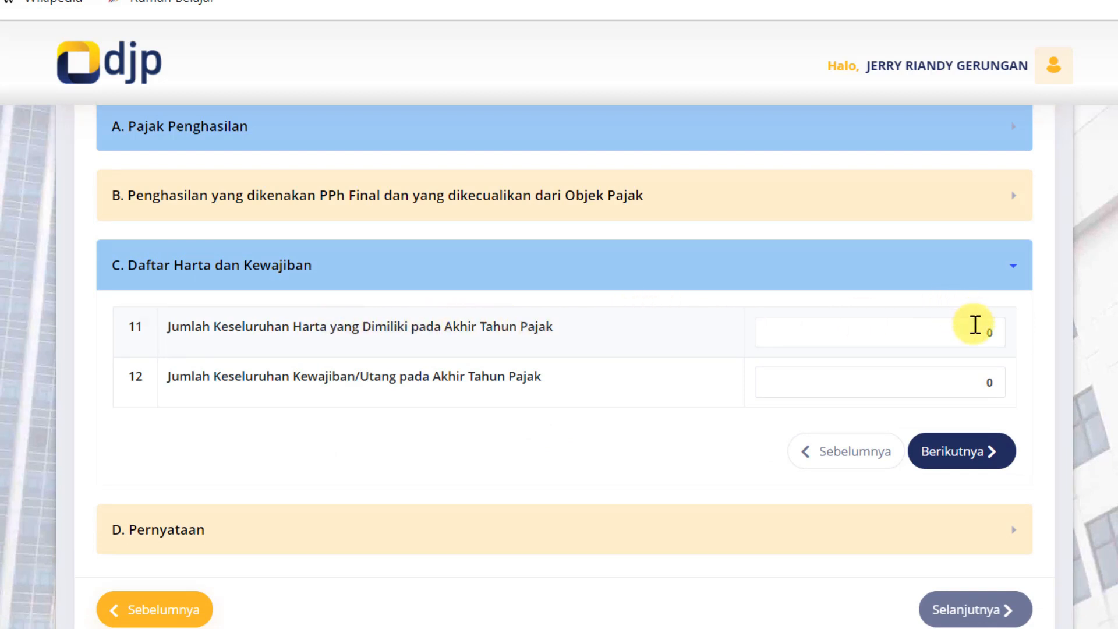
pyautogui.hotkey('alt', 'Tab')
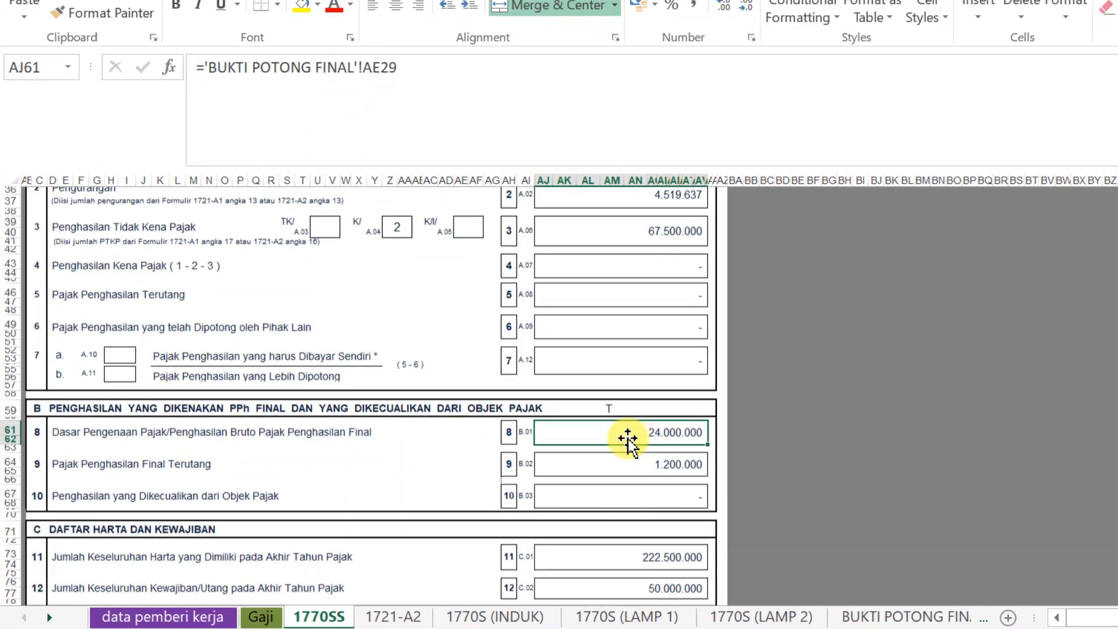
pyautogui.scroll(-1, 627, 442)
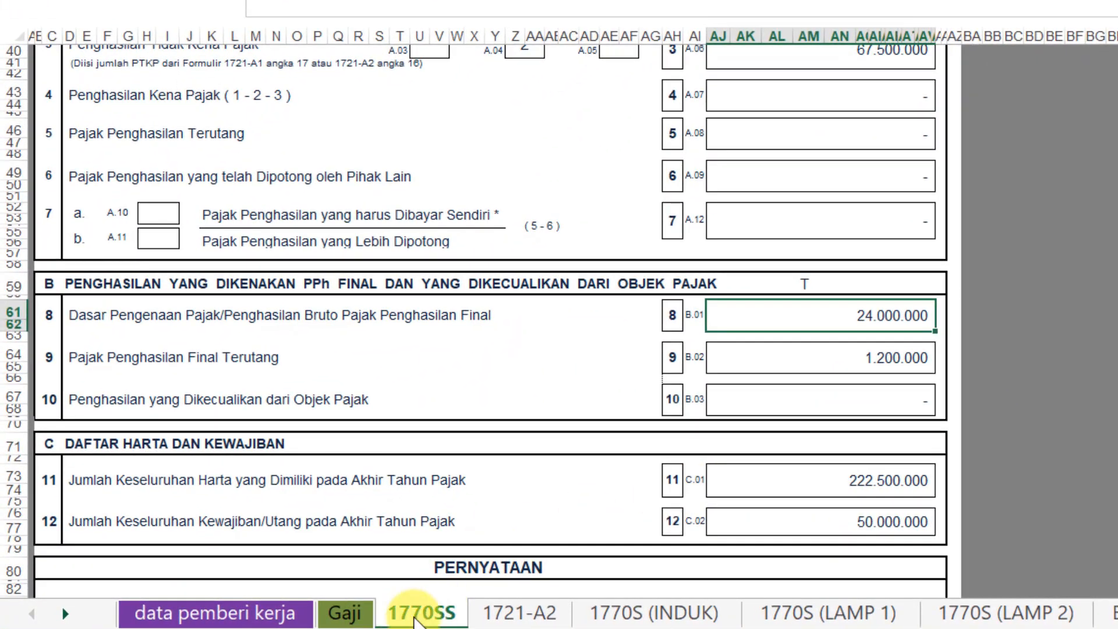
pyautogui.click(842, 484)
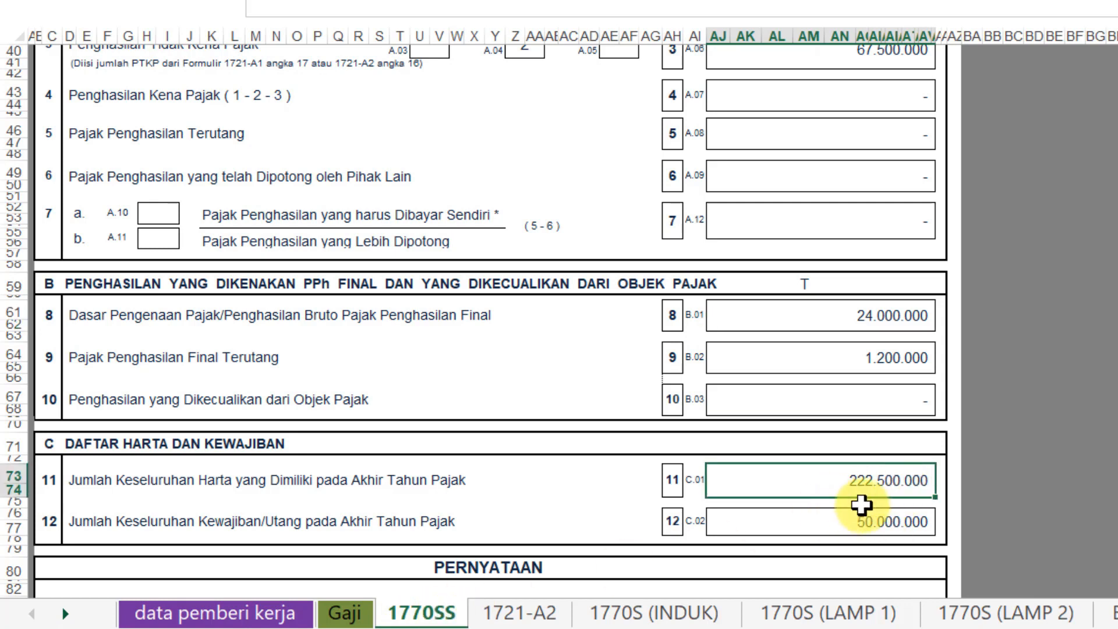
# Paste total assets 222.500.000 into field 11 and select the 50.000.000 liabilities figure
pyautogui.hotkey('ctrl', 'c')
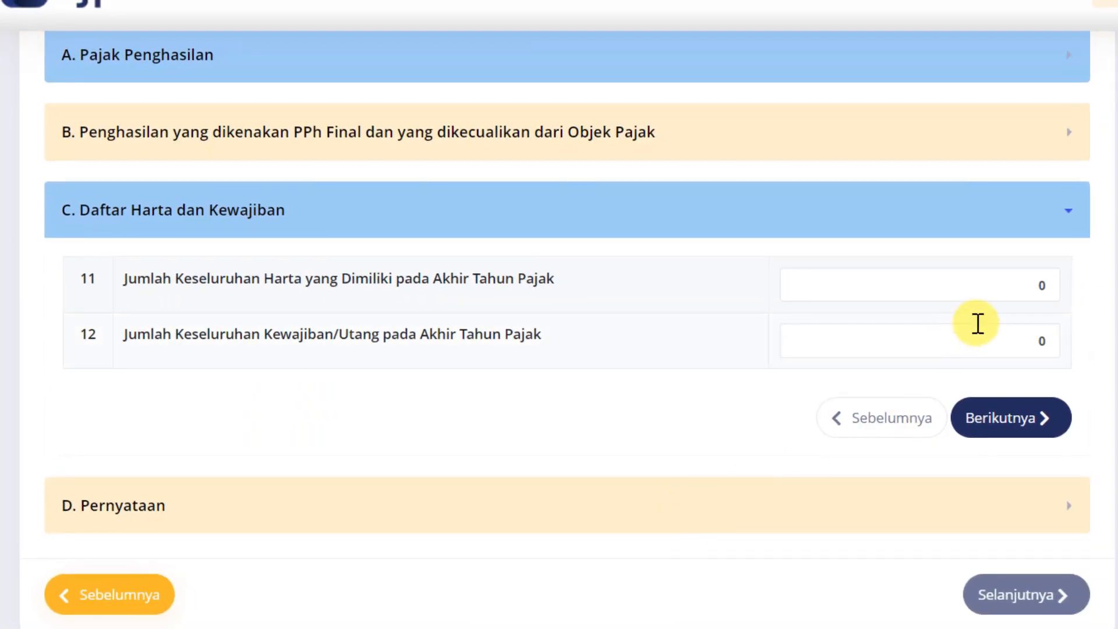
pyautogui.click(1001, 281)
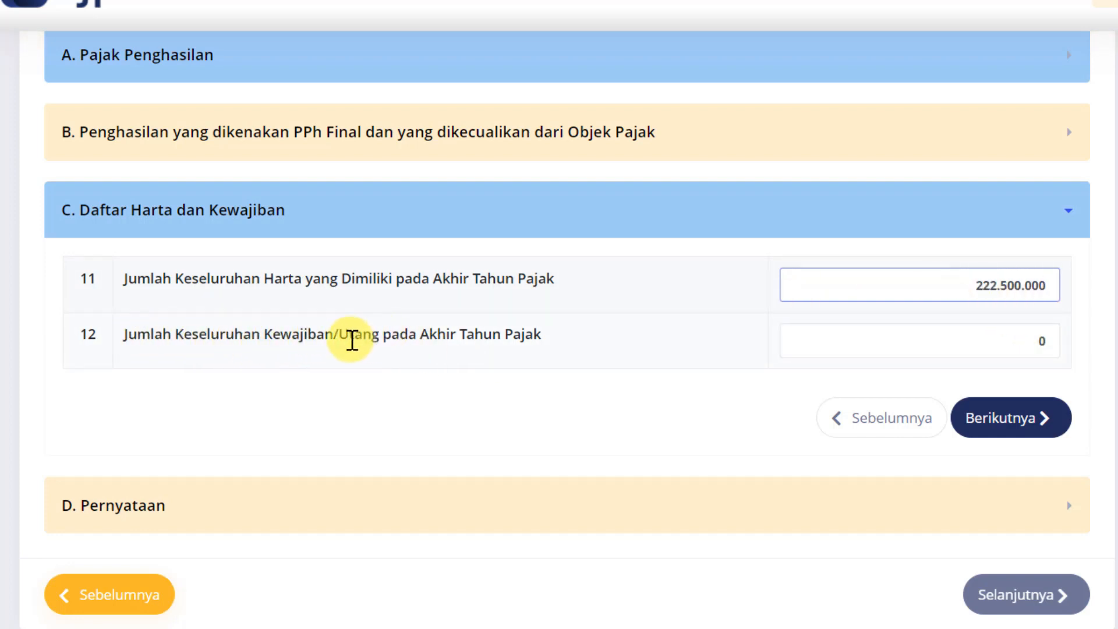
pyautogui.click(995, 340)
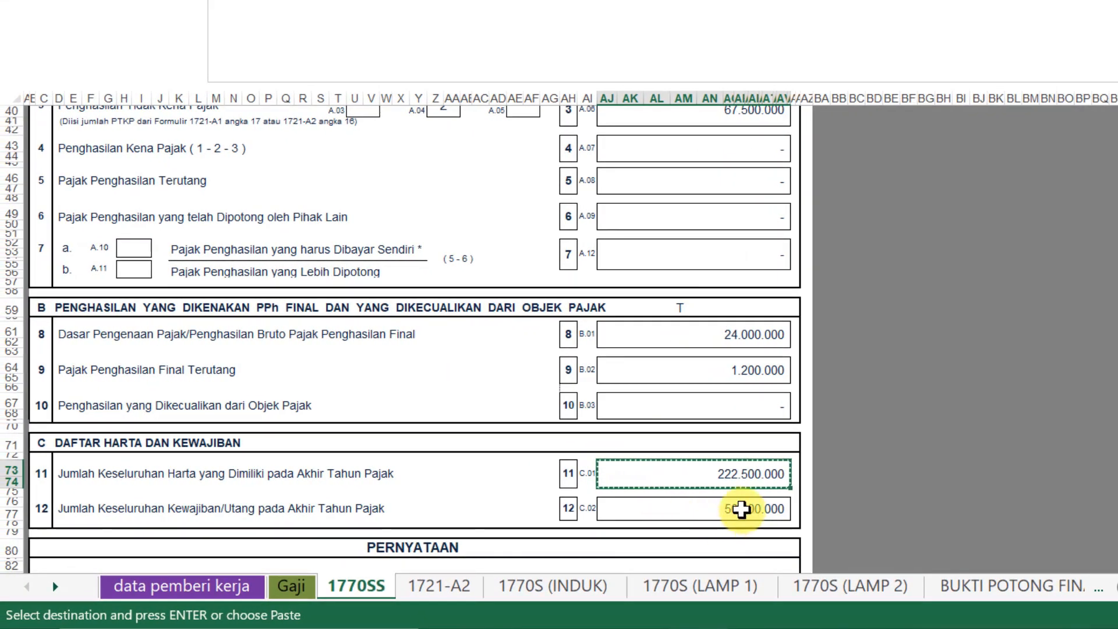
pyautogui.click(748, 507)
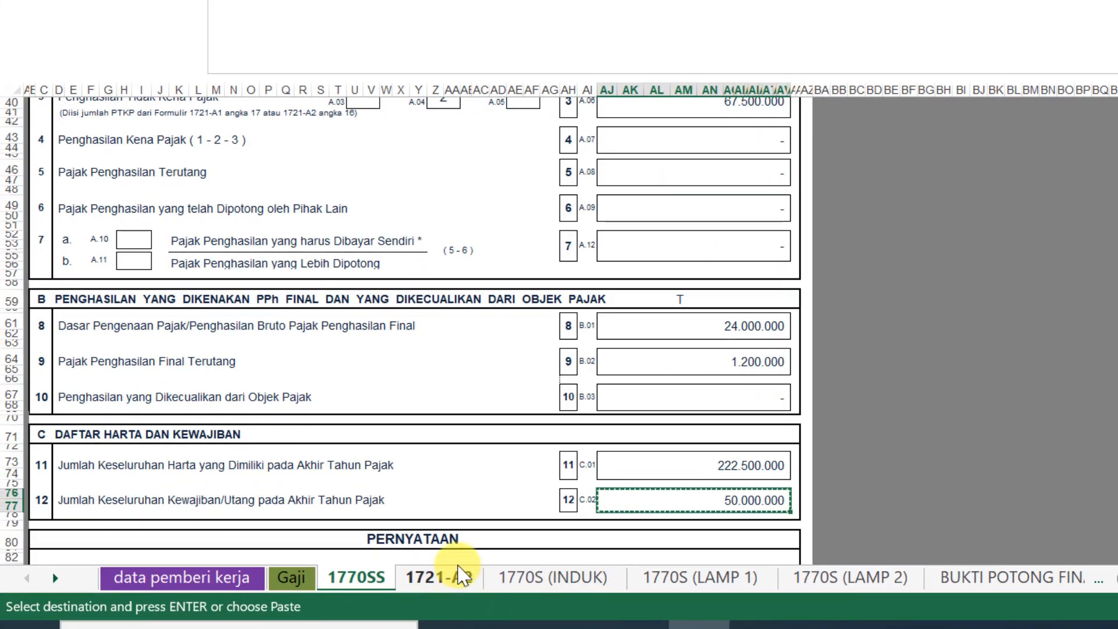
# Scroll through sheet 1721-A2 to recheck the figures against the e-Filing form
pyautogui.click(460, 570)
pyautogui.scroll(-3, 499, 442)
pyautogui.scroll(3, 495, 442)
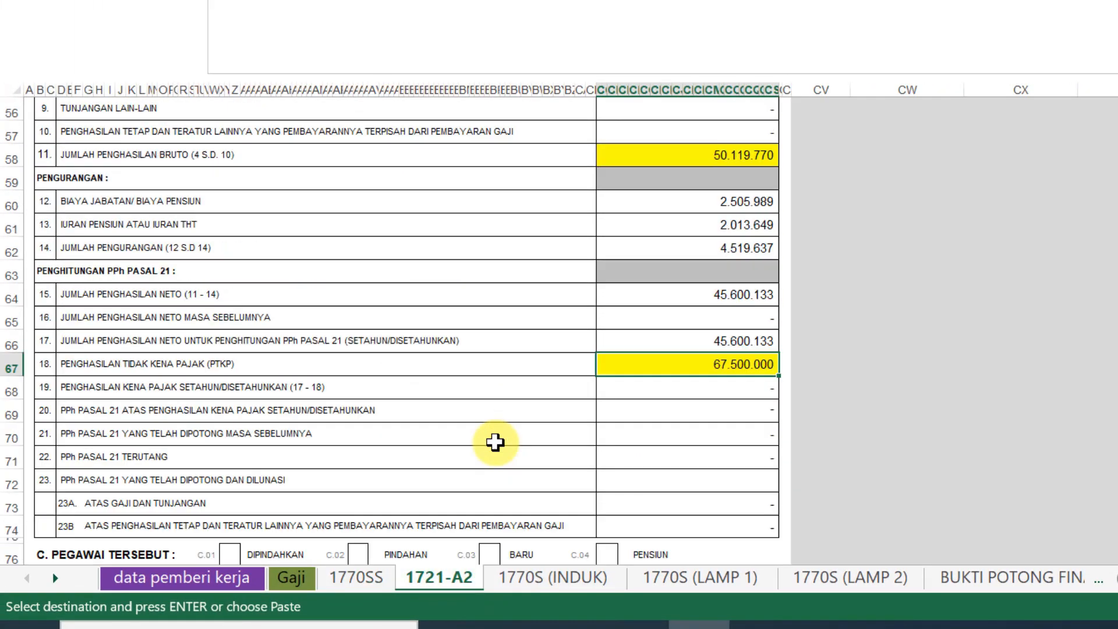
pyautogui.scroll(5, 495, 442)
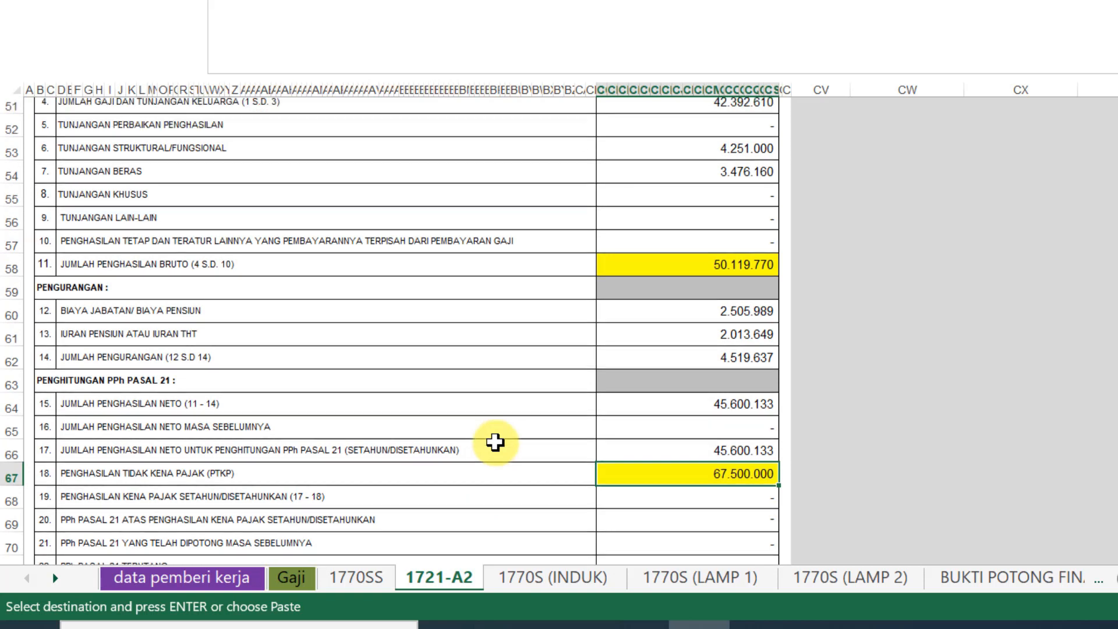
pyautogui.scroll(4, 495, 442)
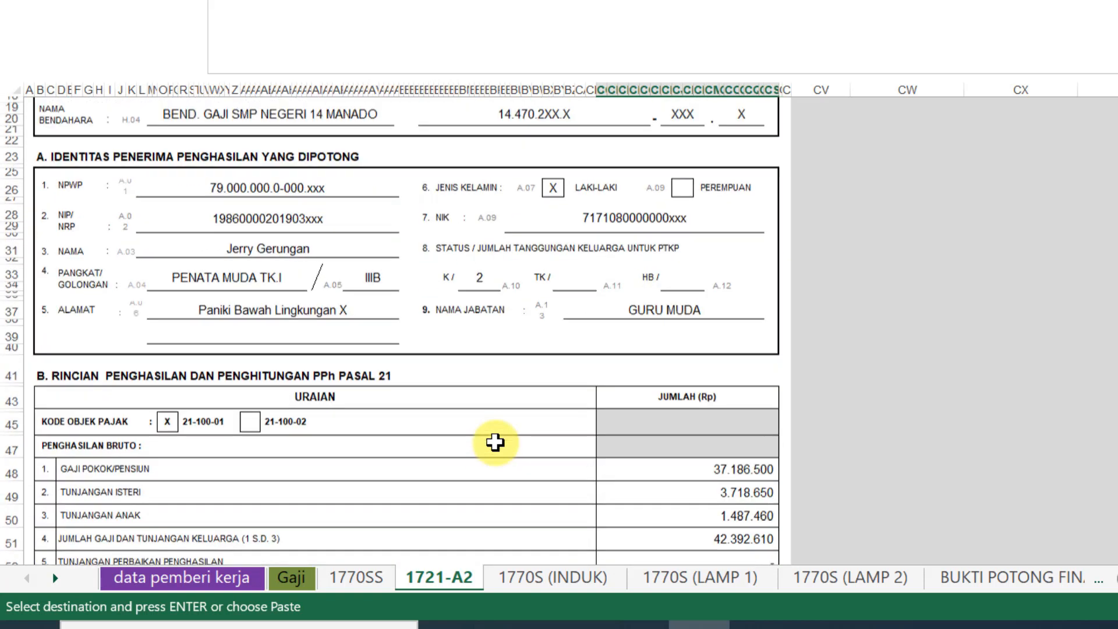
pyautogui.scroll(-2, 495, 442)
pyautogui.scroll(-7, 495, 443)
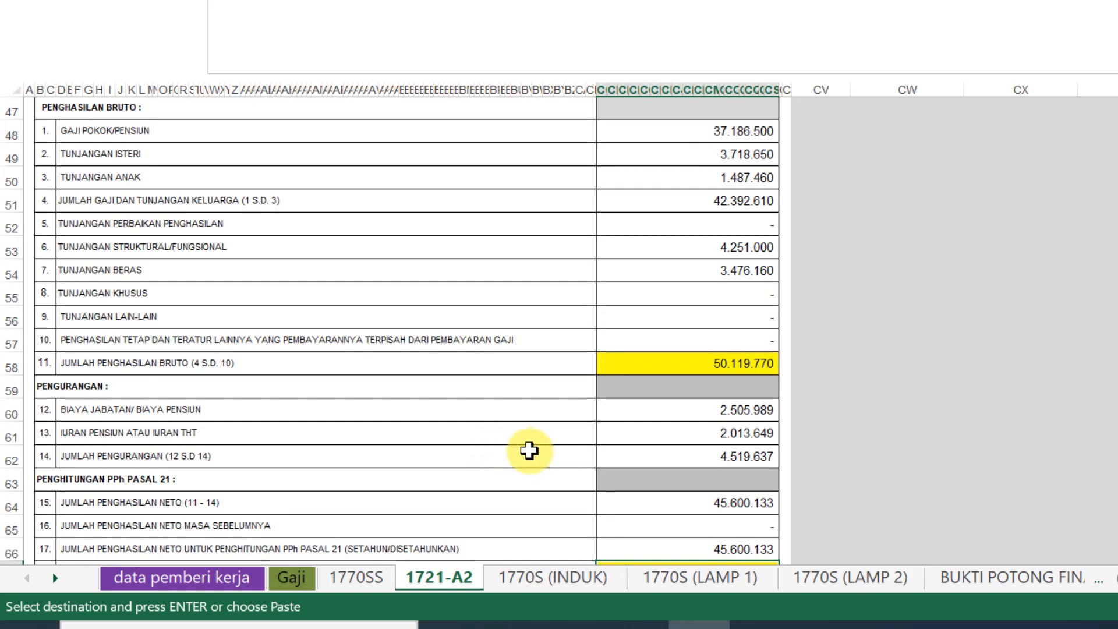
pyautogui.hotkey('alt', 'Tab')
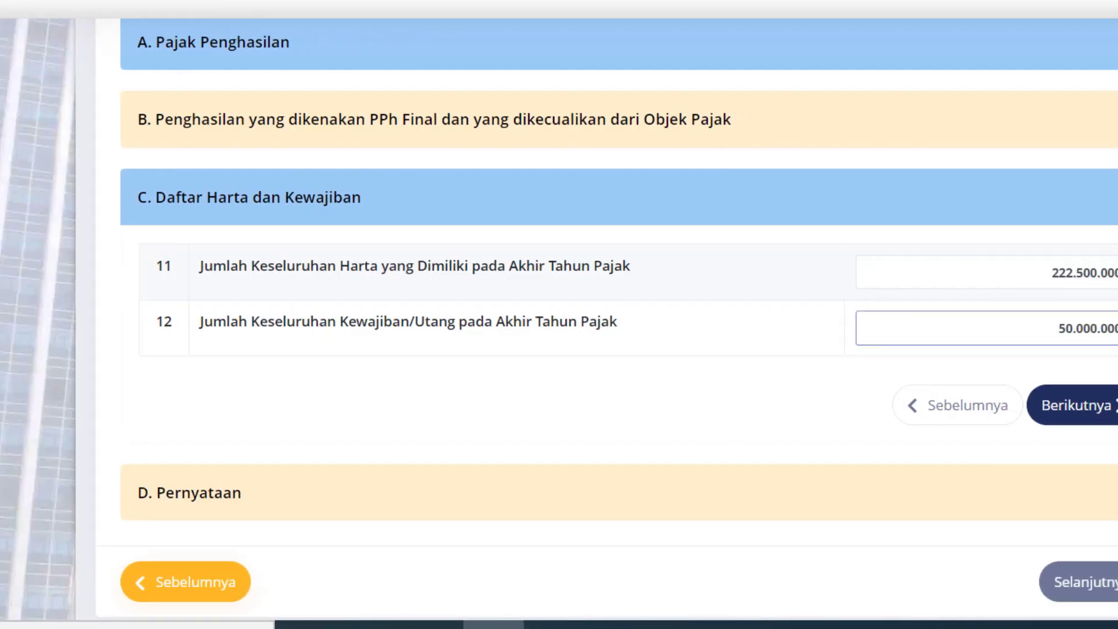
pyautogui.hotkey('alt', 'Tab')
# Advance the e-Filing form past section C to section D, Pernyataan
pyautogui.scroll(6, 338, 494)
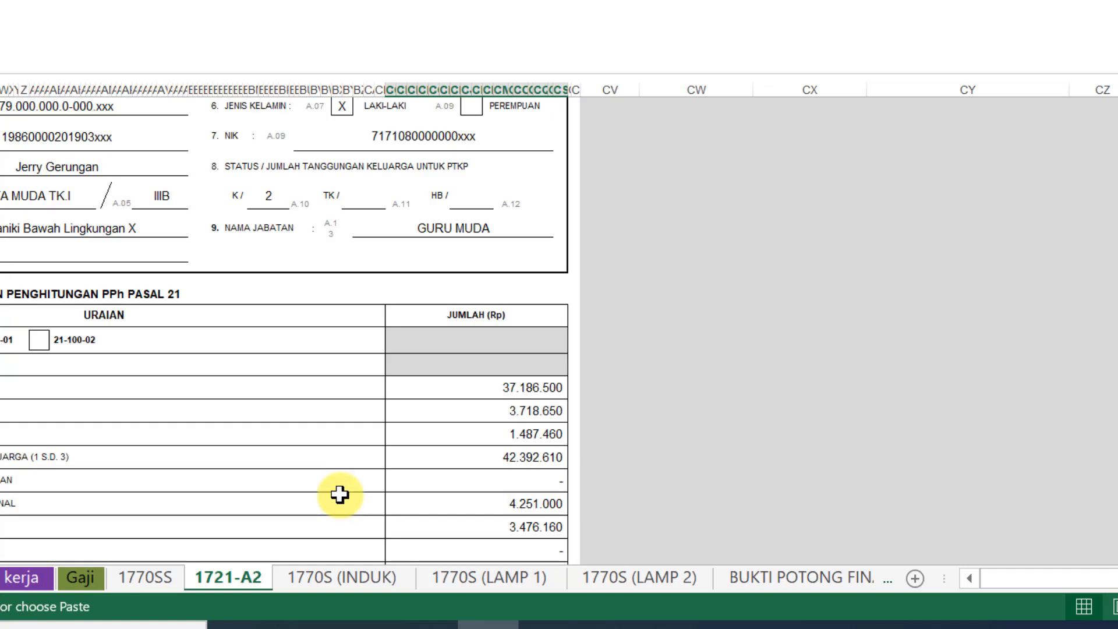
pyautogui.scroll(-10, 323, 463)
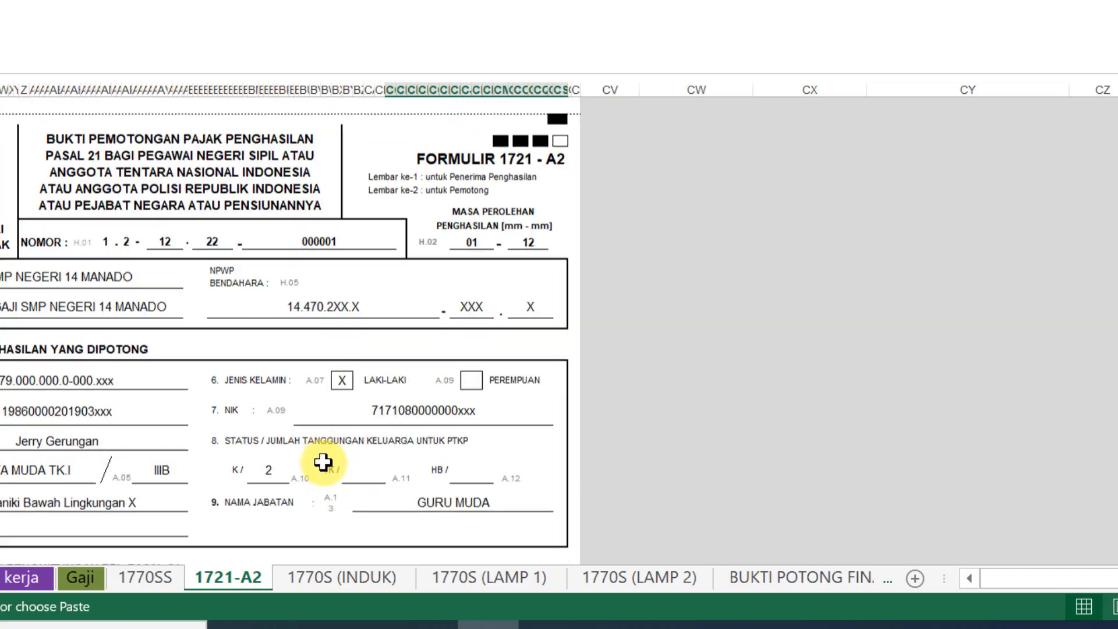
pyautogui.scroll(5, 323, 467)
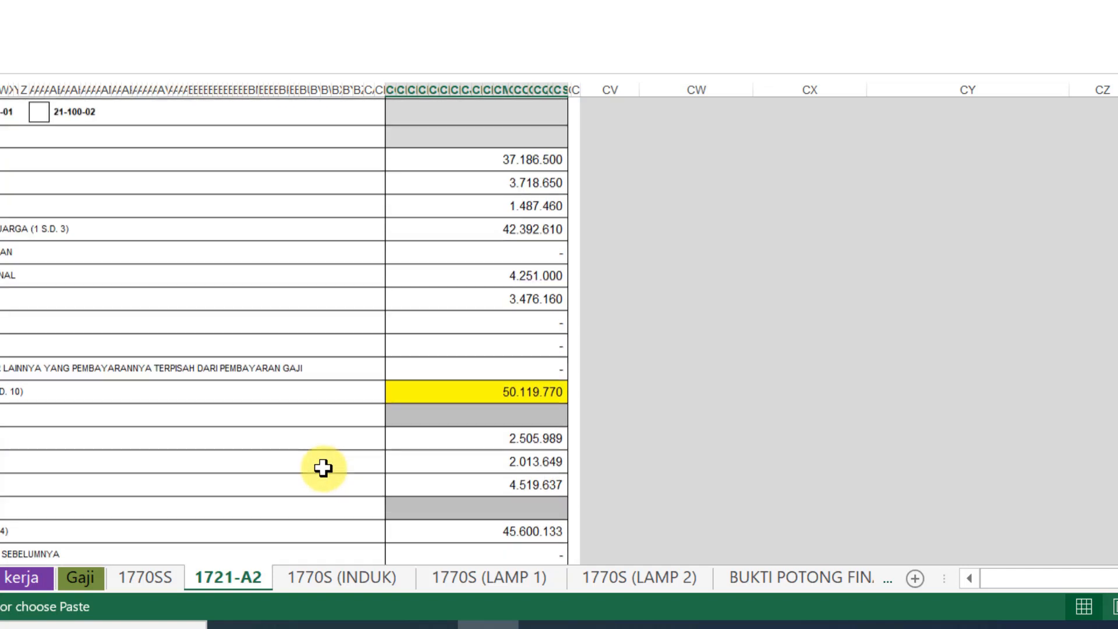
pyautogui.hotkey('alt', 'Tab')
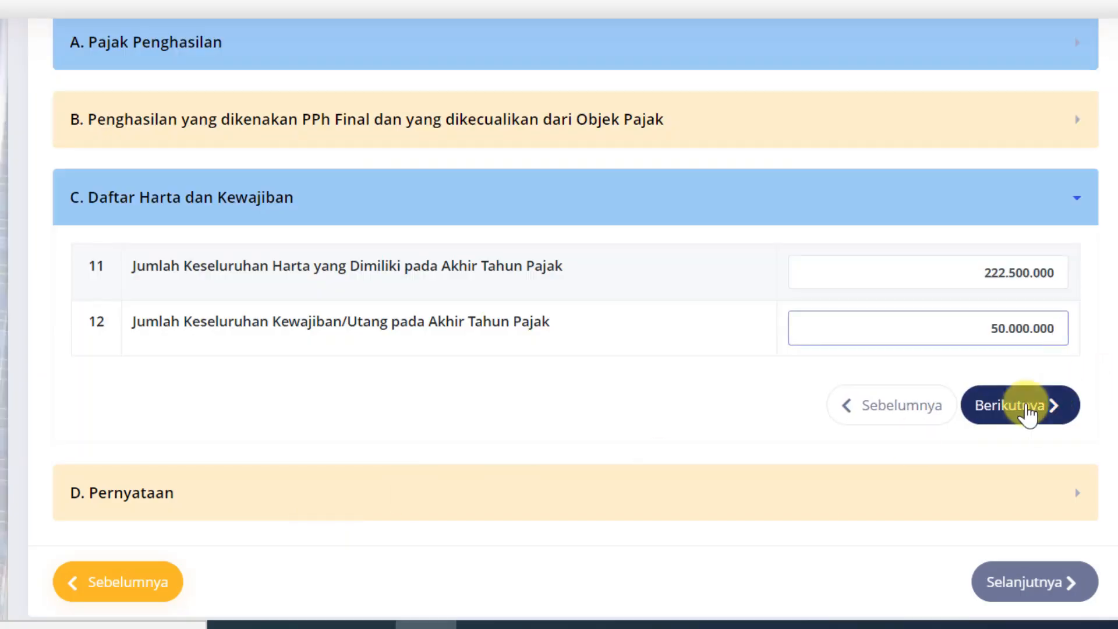
pyautogui.click(1058, 409)
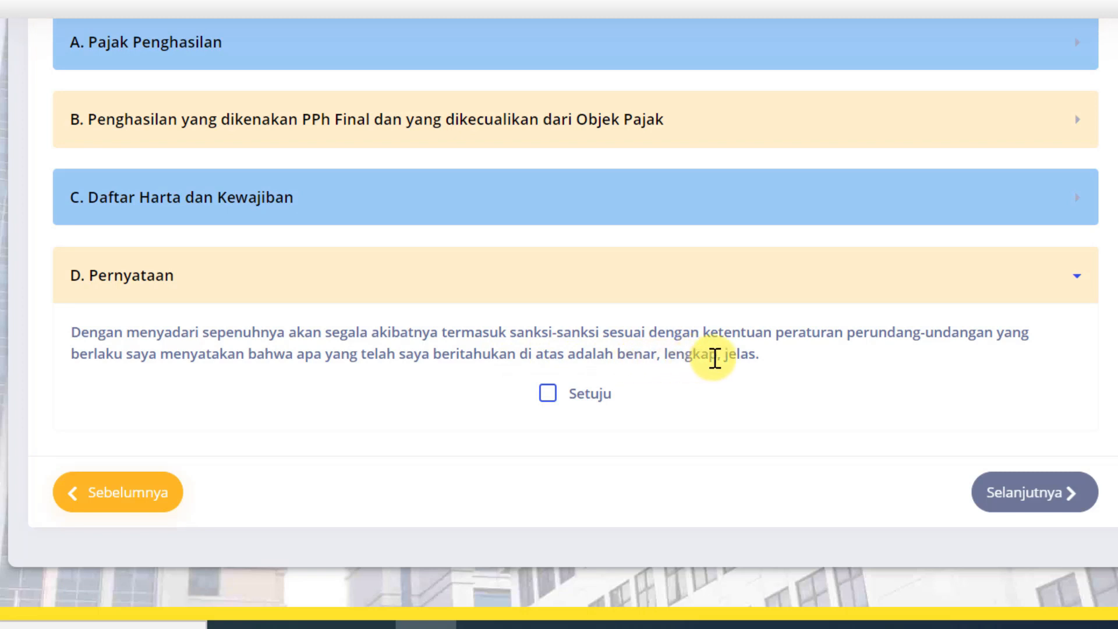
# Tick Setuju on the declaration and continue to the Kirim SPT page
pyautogui.click(547, 396)
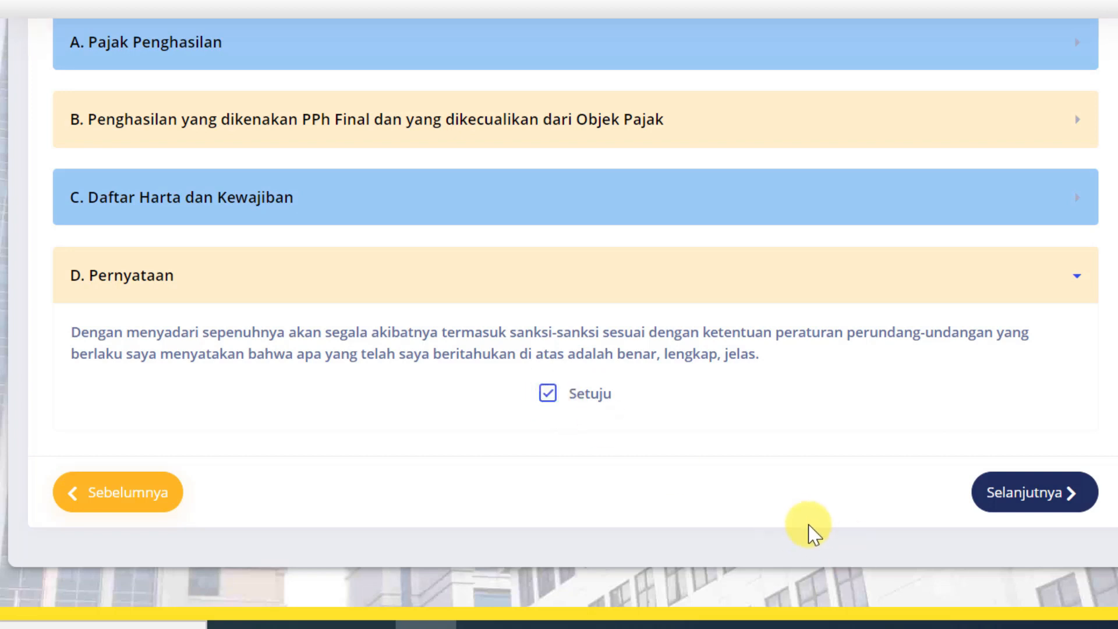
pyautogui.click(1053, 510)
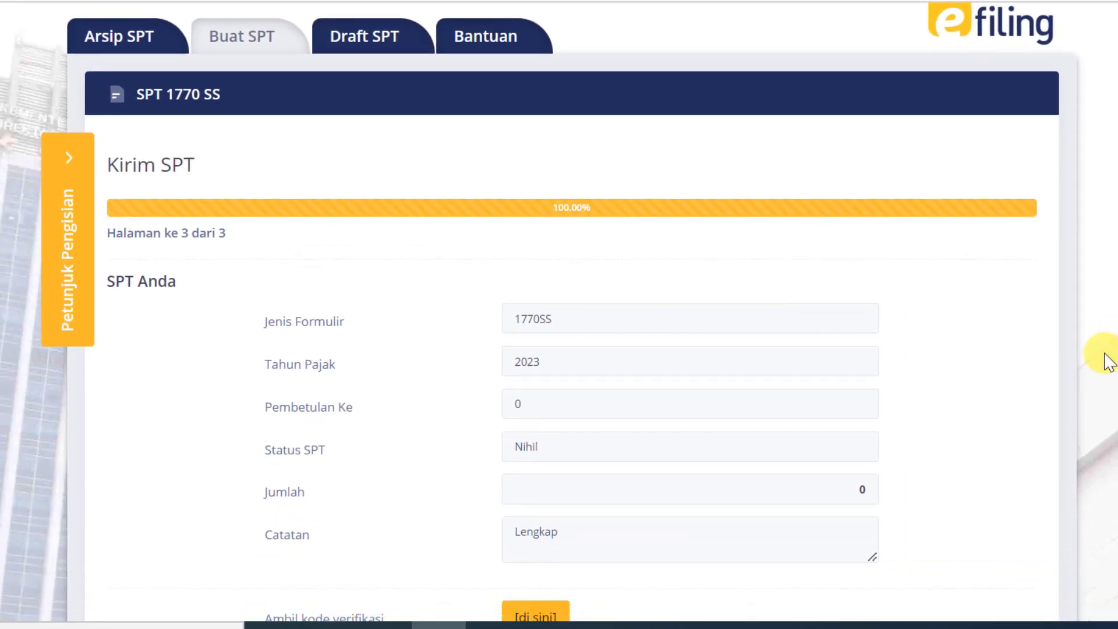
# On the Kirim SPT page, request a verification code via [di sini] beside Ambil kode verifikasi
pyautogui.scroll(-2, 1109, 361)
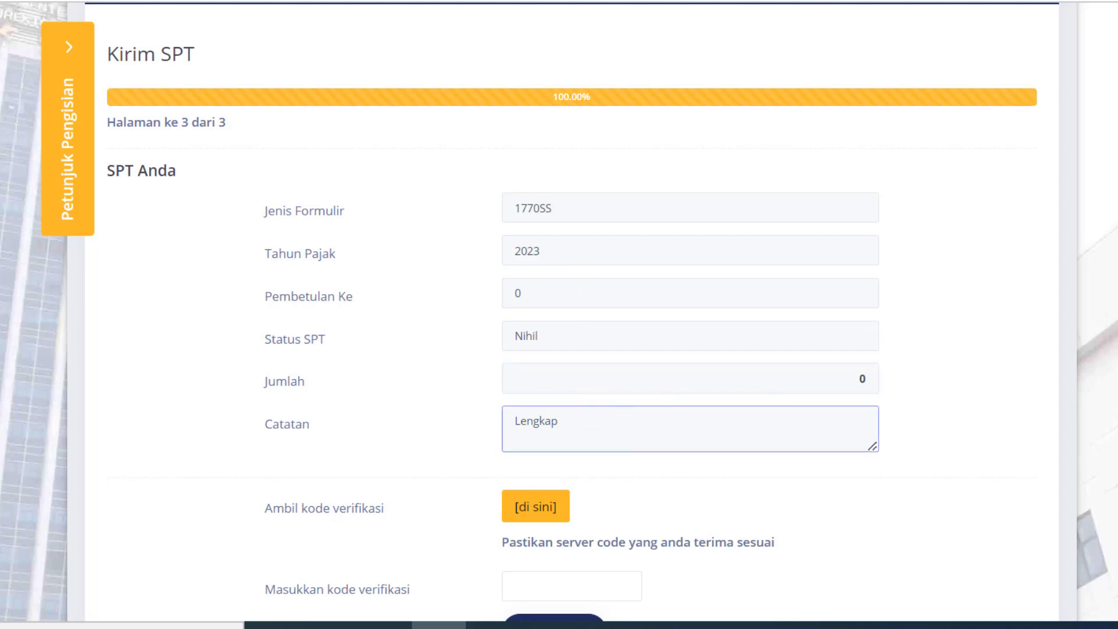
pyautogui.scroll(-1, 559, 314)
pyautogui.scroll(1, 559, 349)
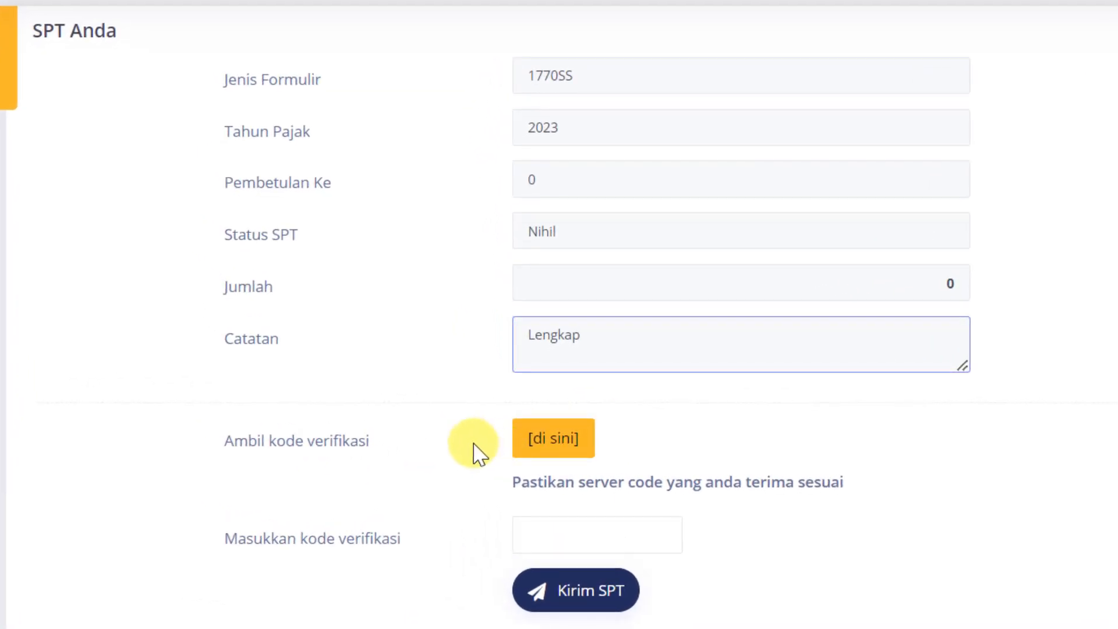
pyautogui.click(587, 441)
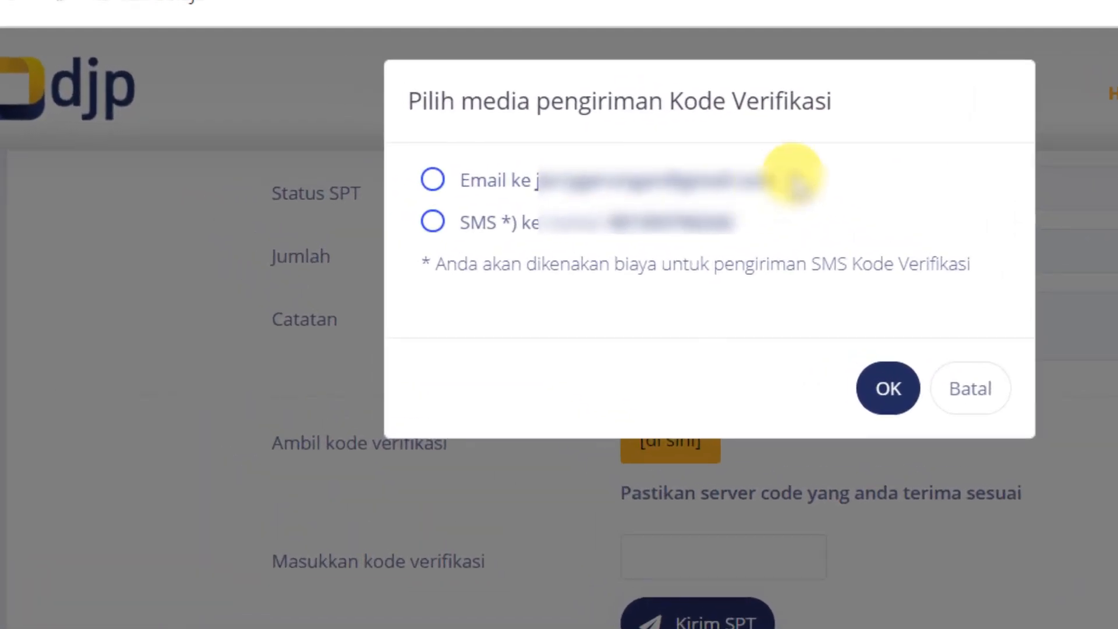
# Send the verification code by Email rather than SMS and acknowledge the SUCCESS message
pyautogui.moveTo(796, 185); pyautogui.dragTo(539, 188)
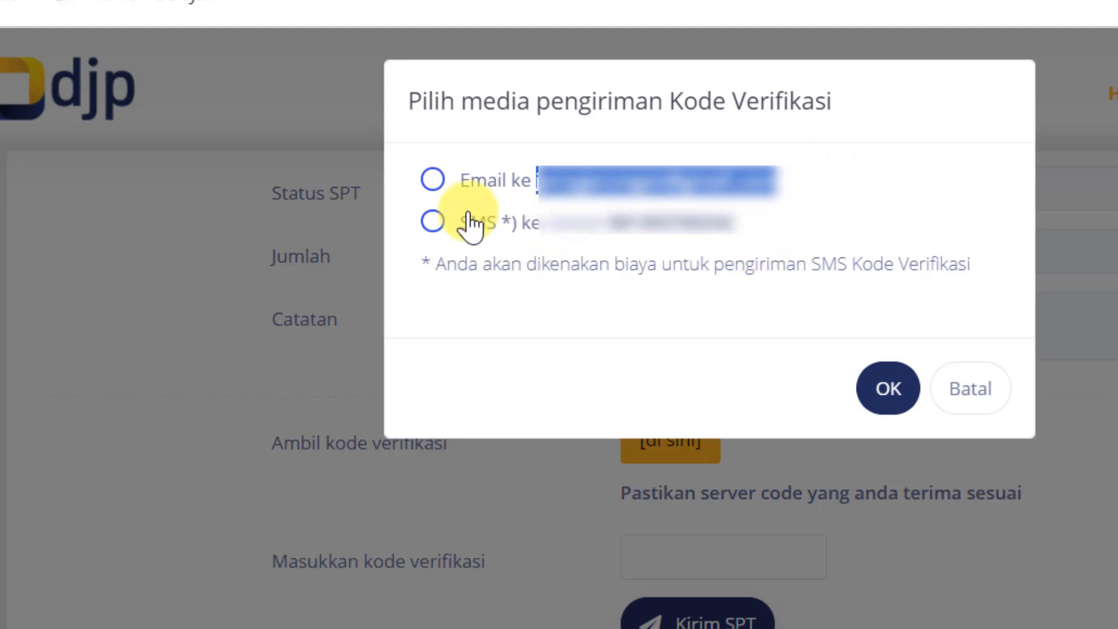
pyautogui.moveTo(752, 226); pyautogui.dragTo(614, 238)
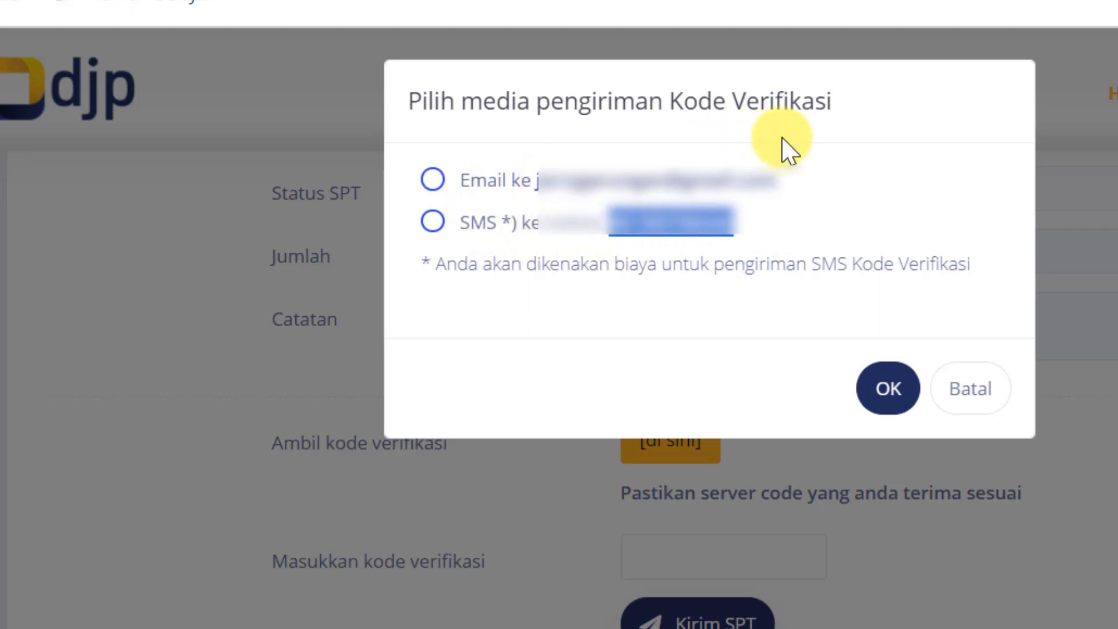
pyautogui.click(868, 155)
pyautogui.click(432, 180)
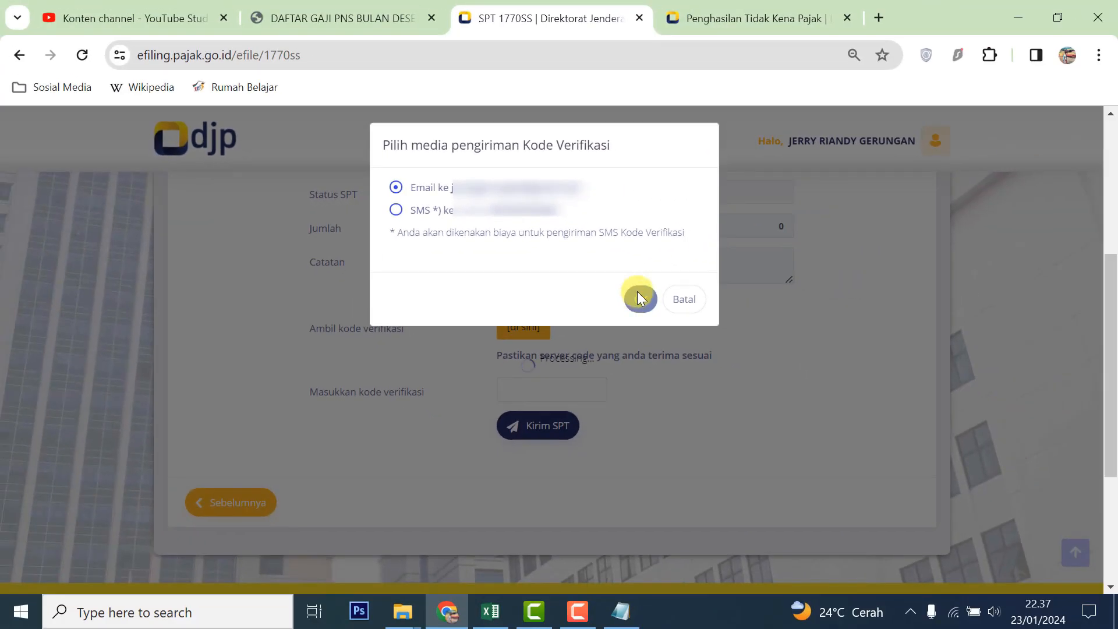
pyautogui.click(882, 392)
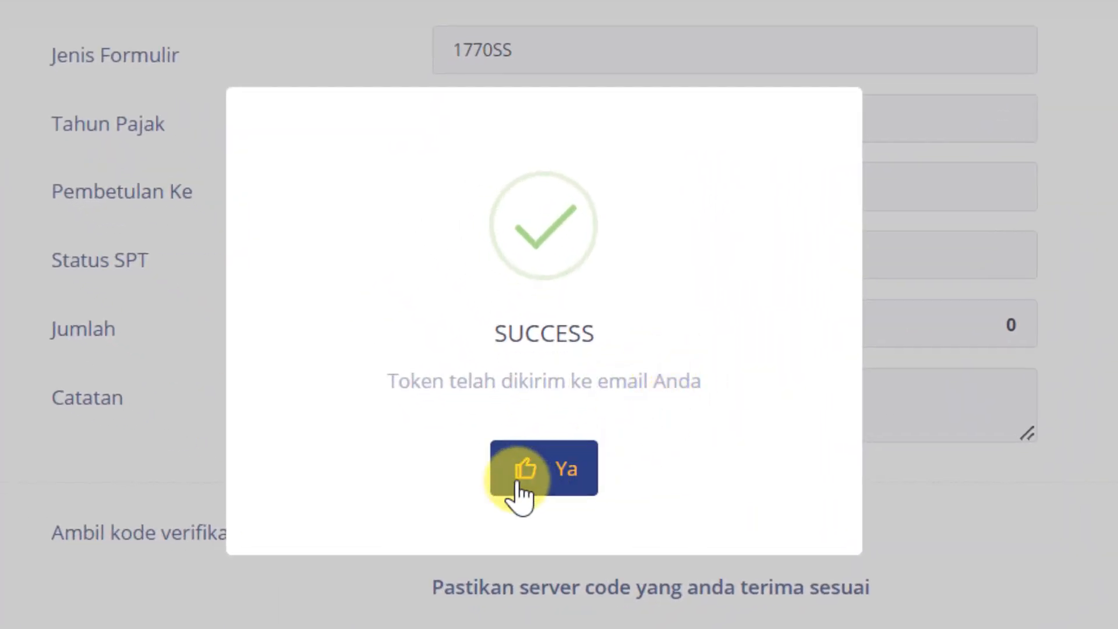
pyautogui.click(562, 472)
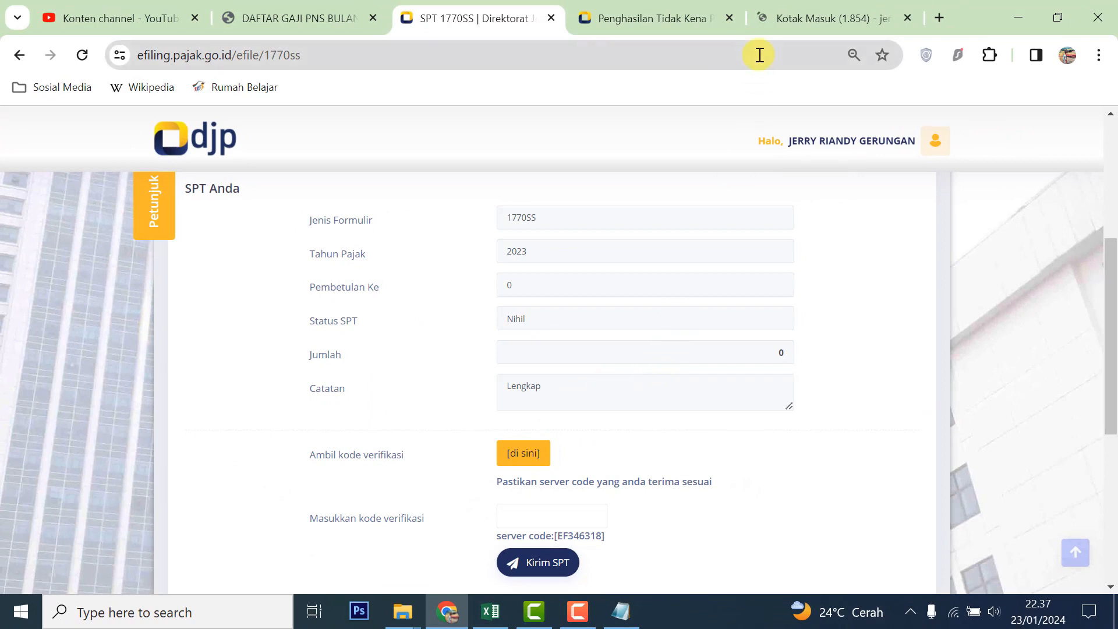
# Copy the code from the Kode Verifikasi email in Gmail
pyautogui.click(815, 19)
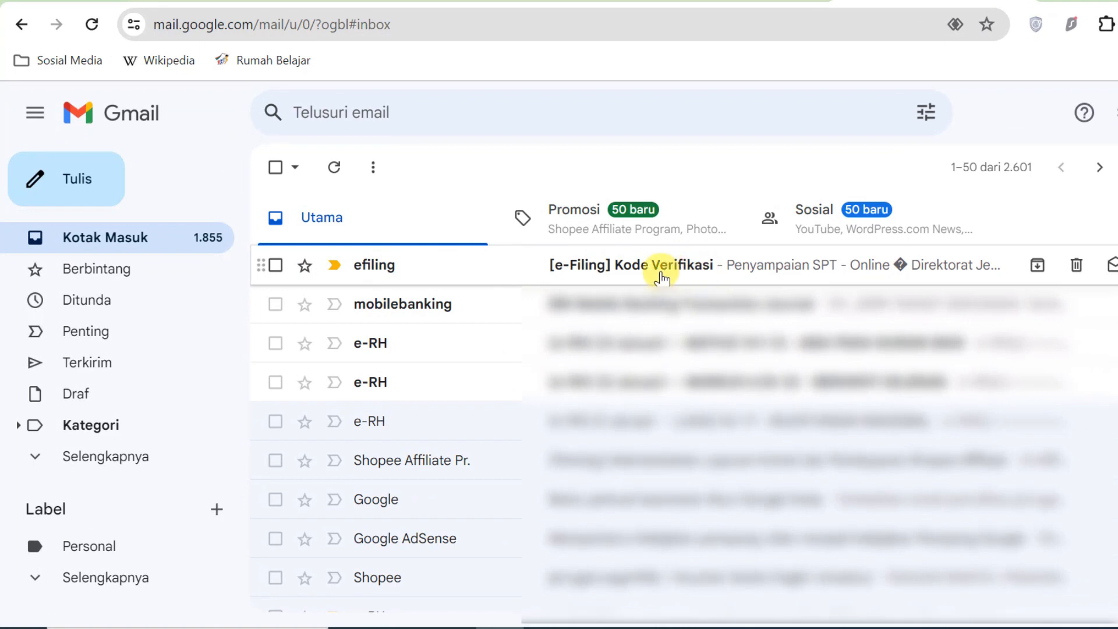
pyautogui.click(735, 276)
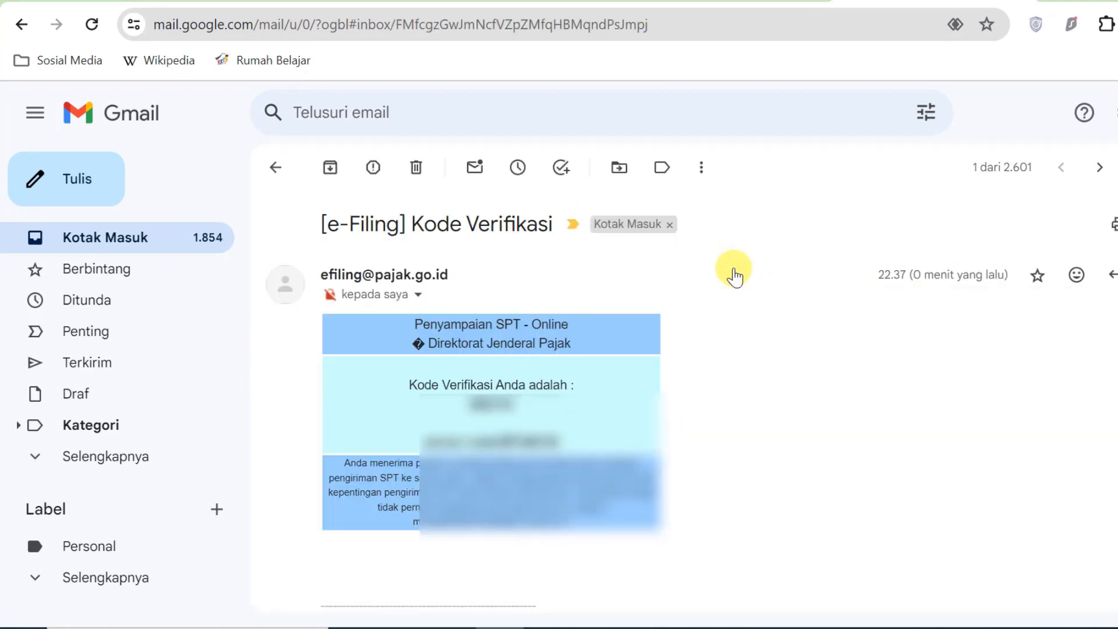
pyautogui.moveTo(470, 404); pyautogui.dragTo(515, 404)
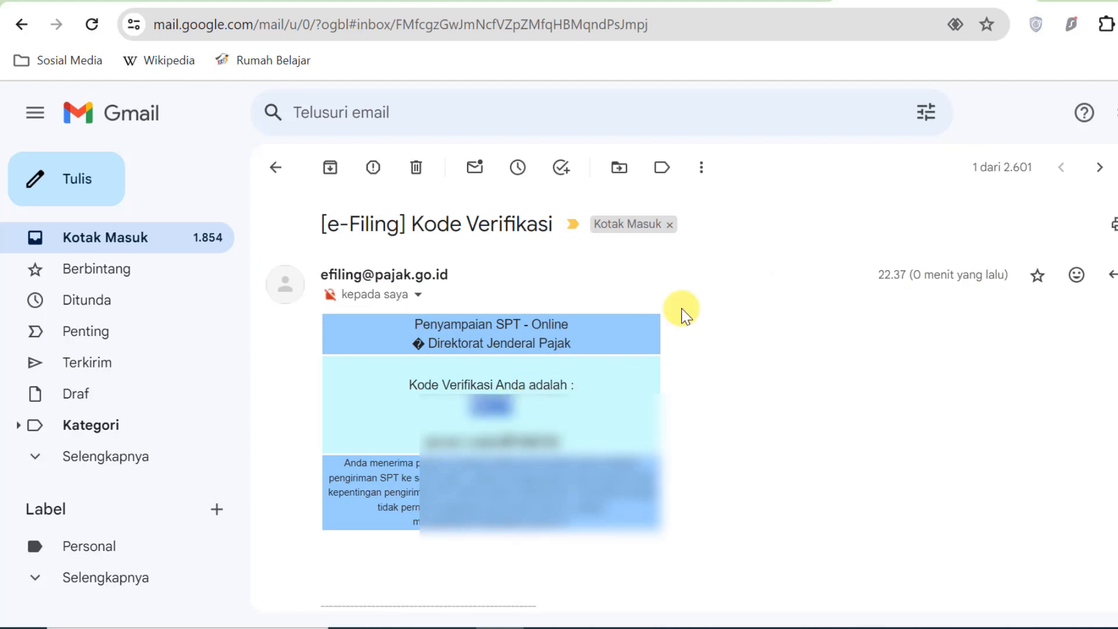
# Paste the code into Masukkan kode verifikasi and submit with Kirim SPT
pyautogui.click(550, 2)
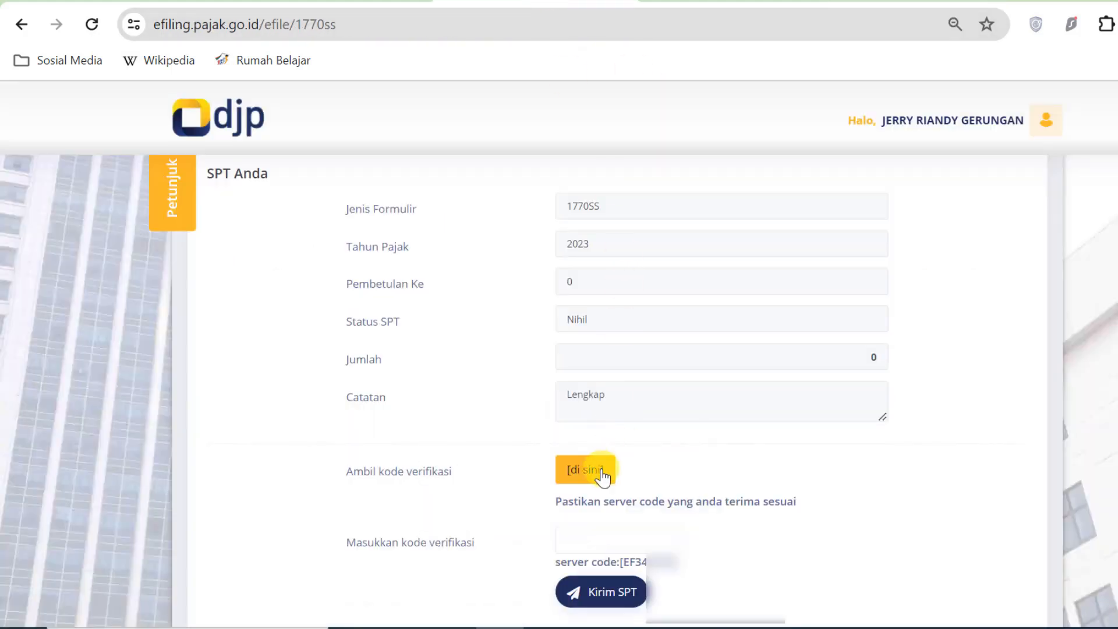
pyautogui.click(600, 538)
pyautogui.hotkey('ctrl', 'v')
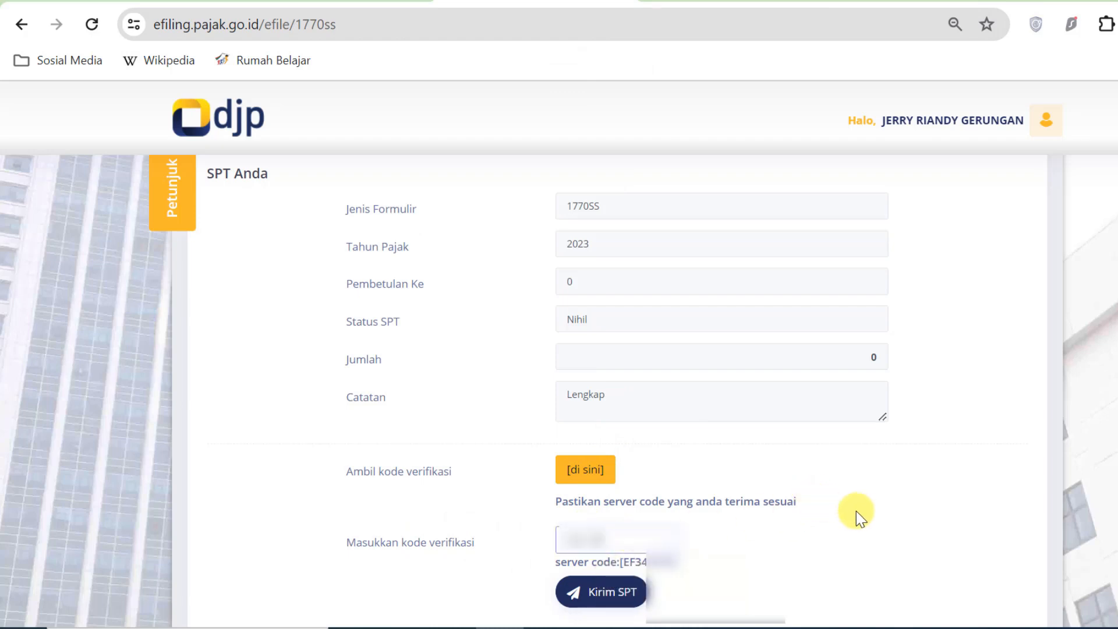
pyautogui.scroll(-1, 882, 511)
pyautogui.scroll(1, 883, 511)
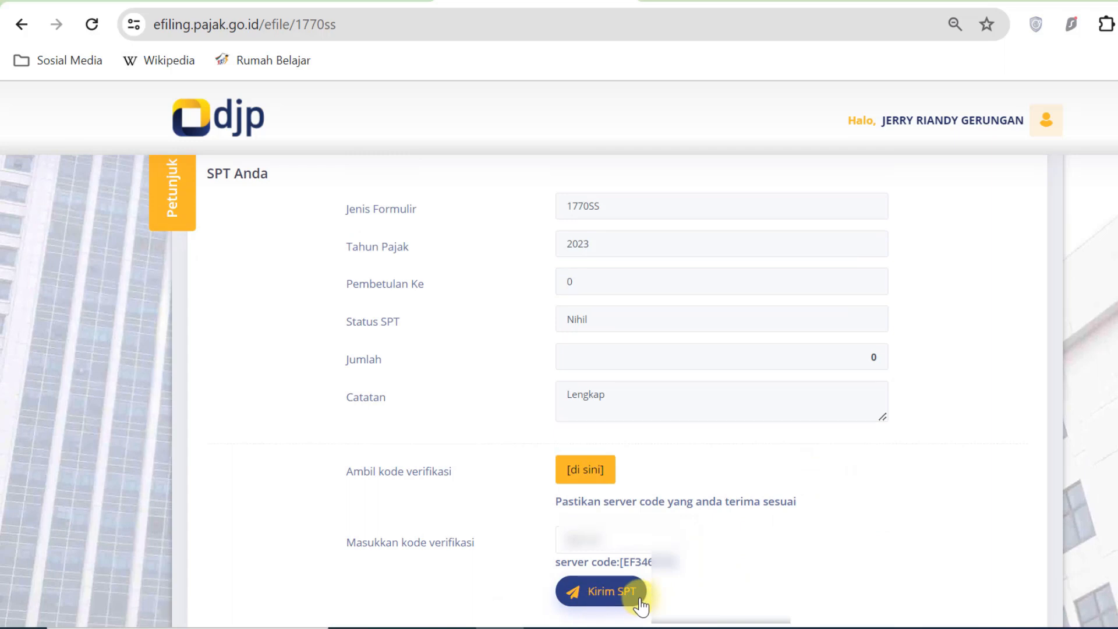
pyautogui.scroll(-2, 639, 602)
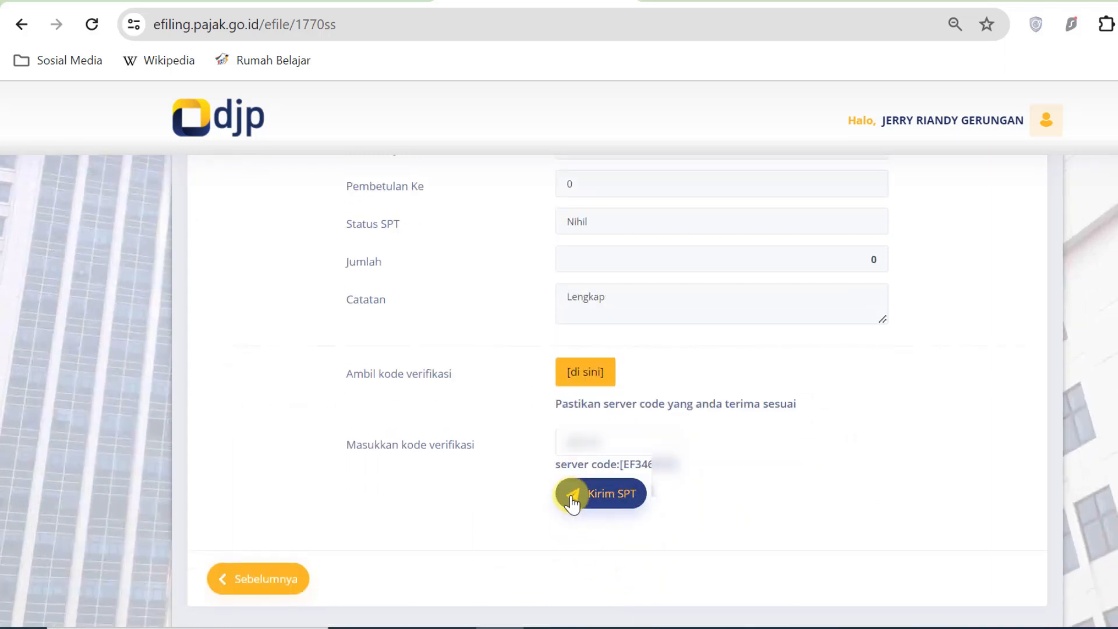
pyautogui.click(632, 498)
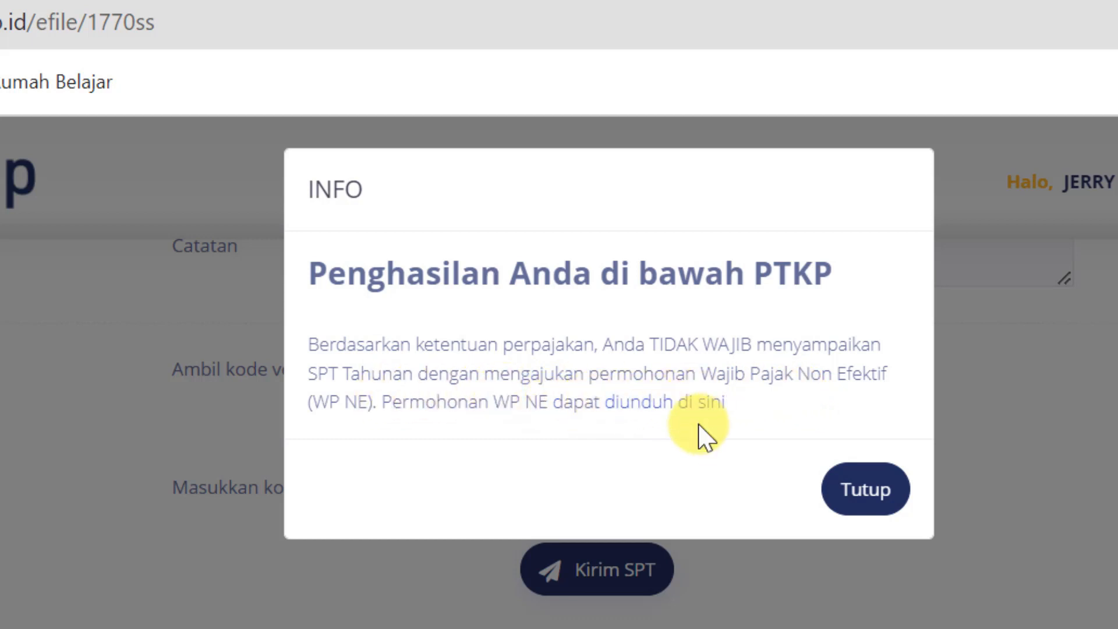
# Close the INFO notice about income below PTKP with Tutup
pyautogui.click(868, 494)
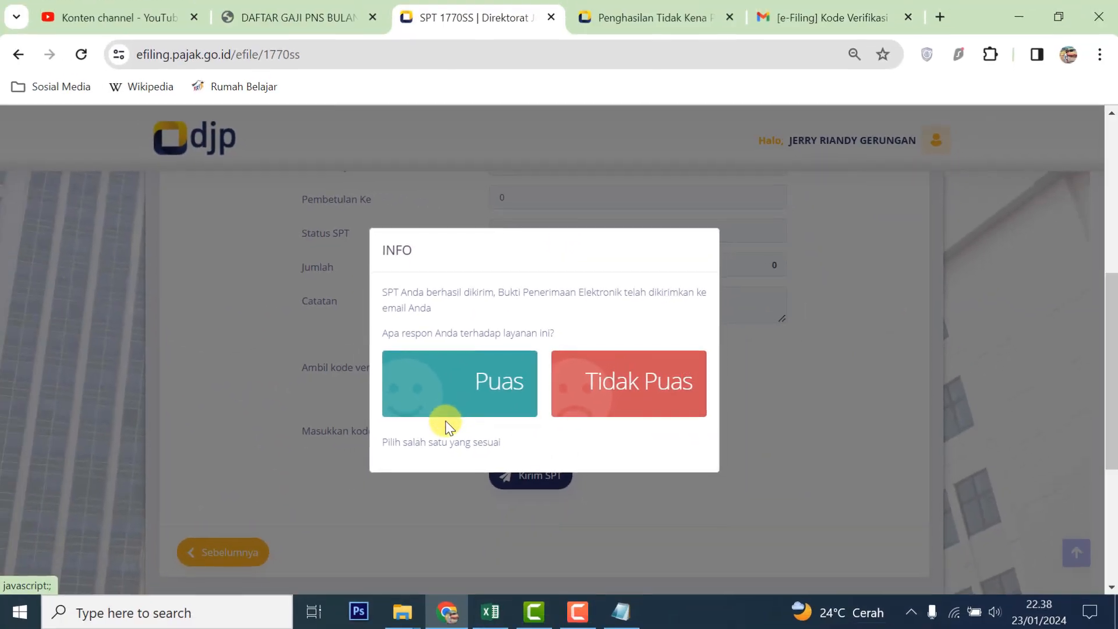
# Rate the service Puas and check the new 1770SS, 2023/01-12, Nihil row in Arsip SPT
pyautogui.click(438, 408)
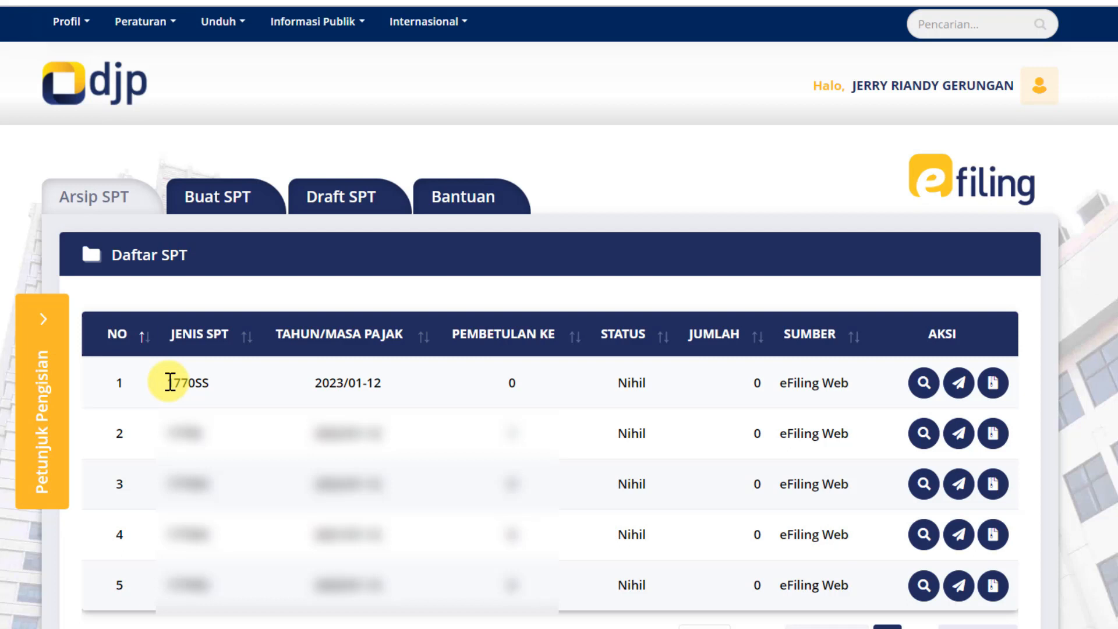
pyautogui.moveTo(170, 383); pyautogui.dragTo(200, 385)
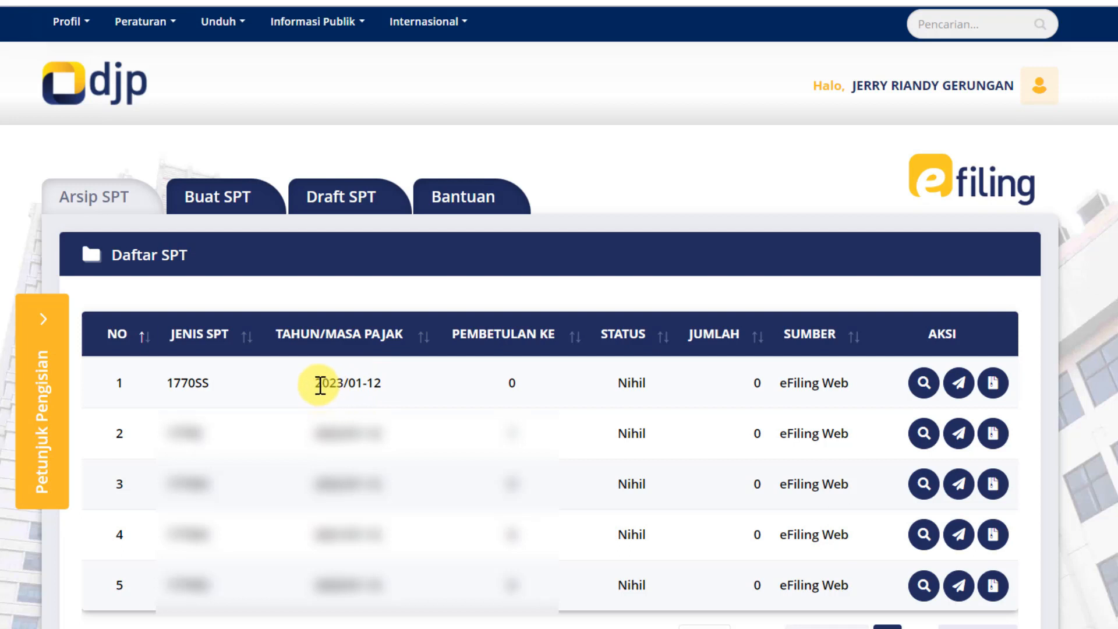
pyautogui.moveTo(321, 384); pyautogui.dragTo(341, 389)
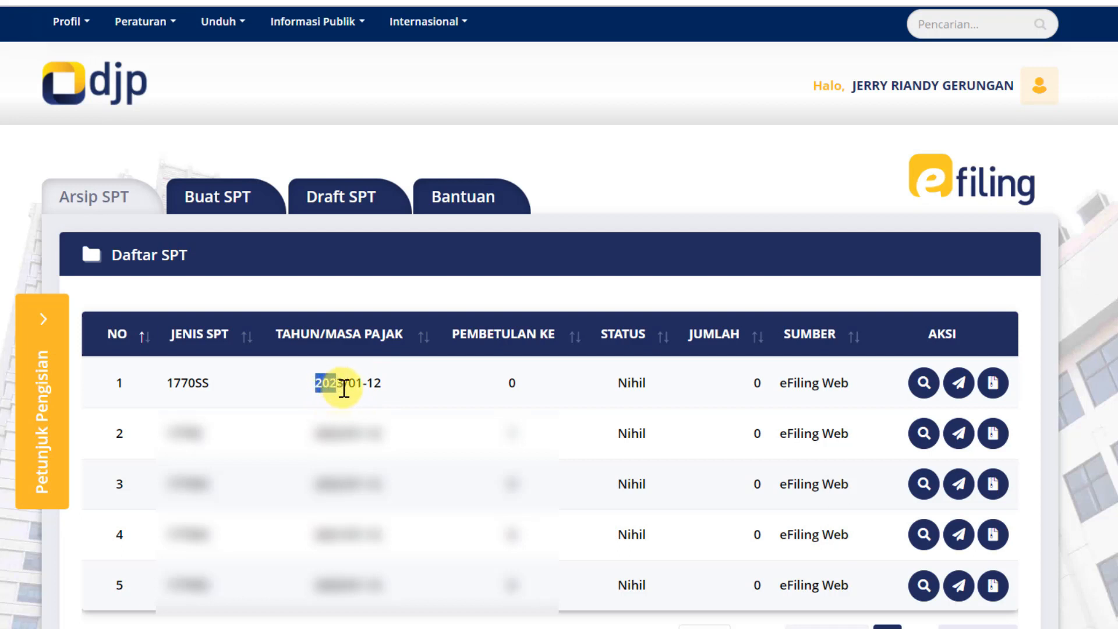
pyautogui.doubleClick(355, 383)
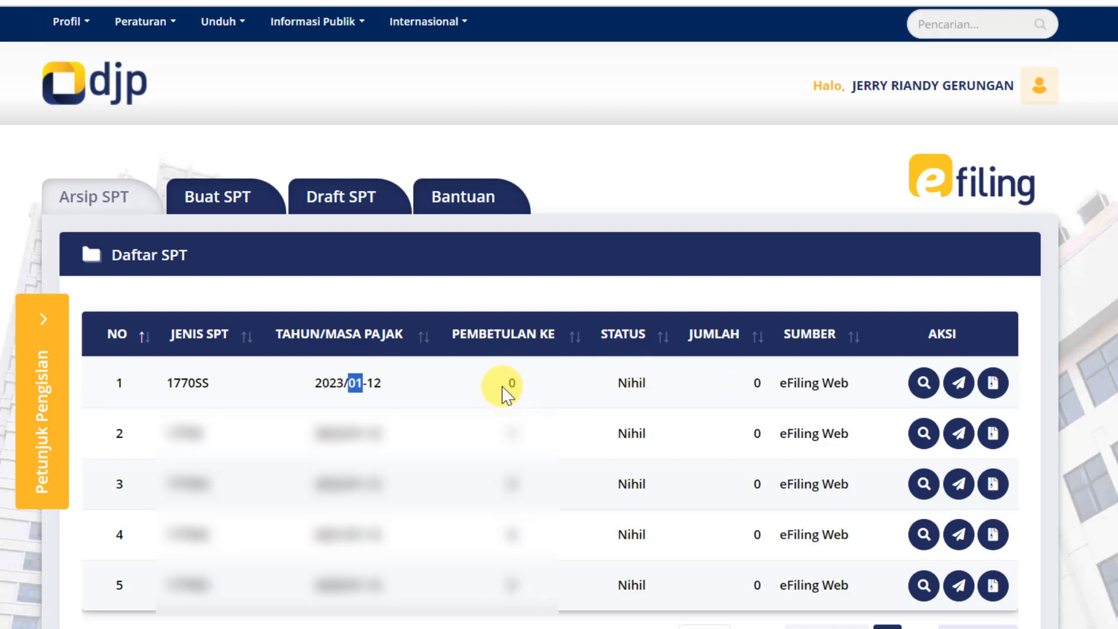
pyautogui.click(1014, 381)
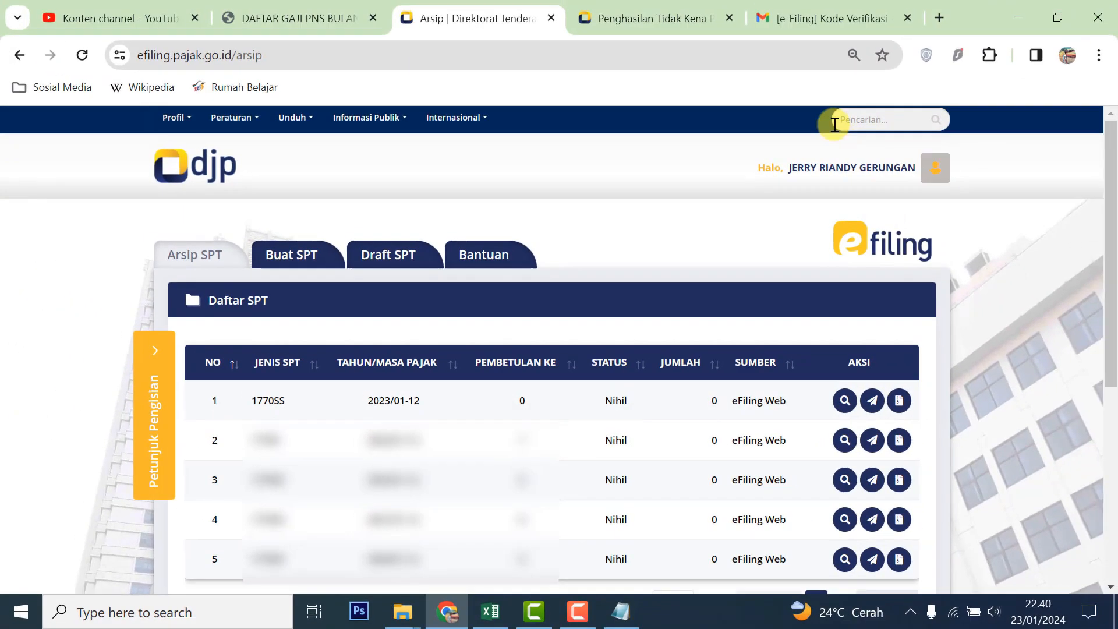
pyautogui.click(825, 18)
# Open the [e-Filing] Bukti Penerimaan Elektronik email from the Kotak Masuk inbox
pyautogui.click(142, 245)
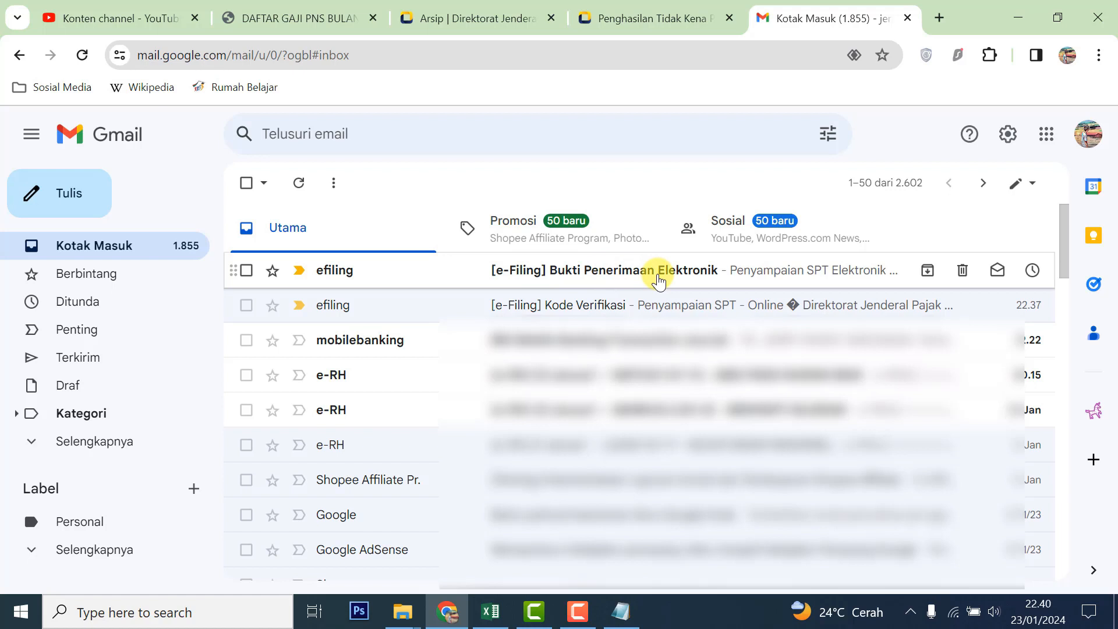
pyautogui.click(659, 282)
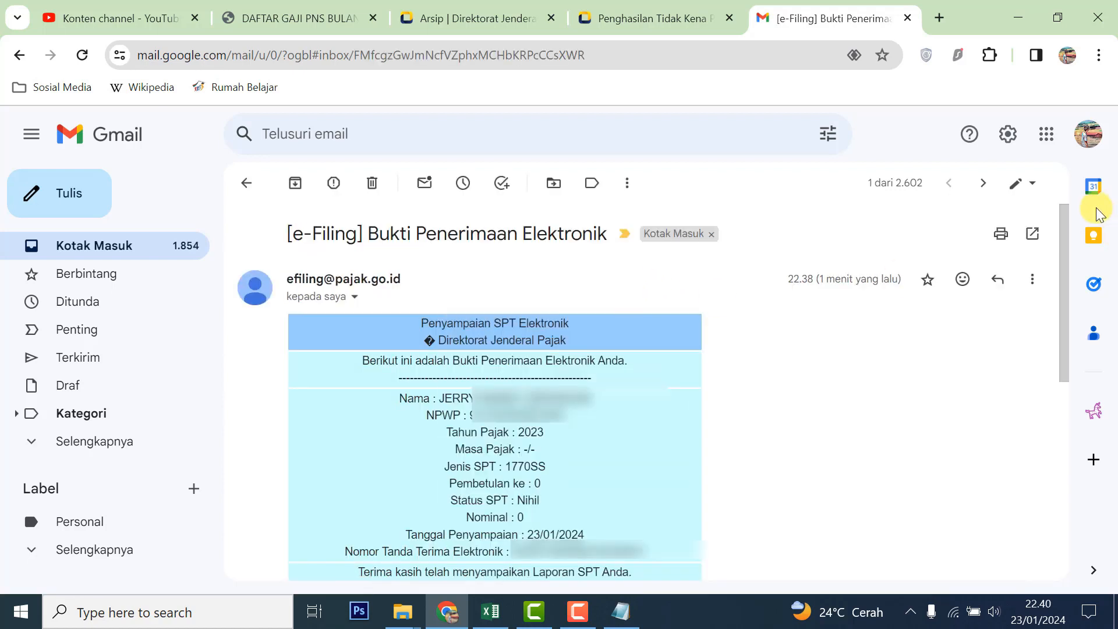
pyautogui.moveTo(1063, 233); pyautogui.dragTo(1068, 239)
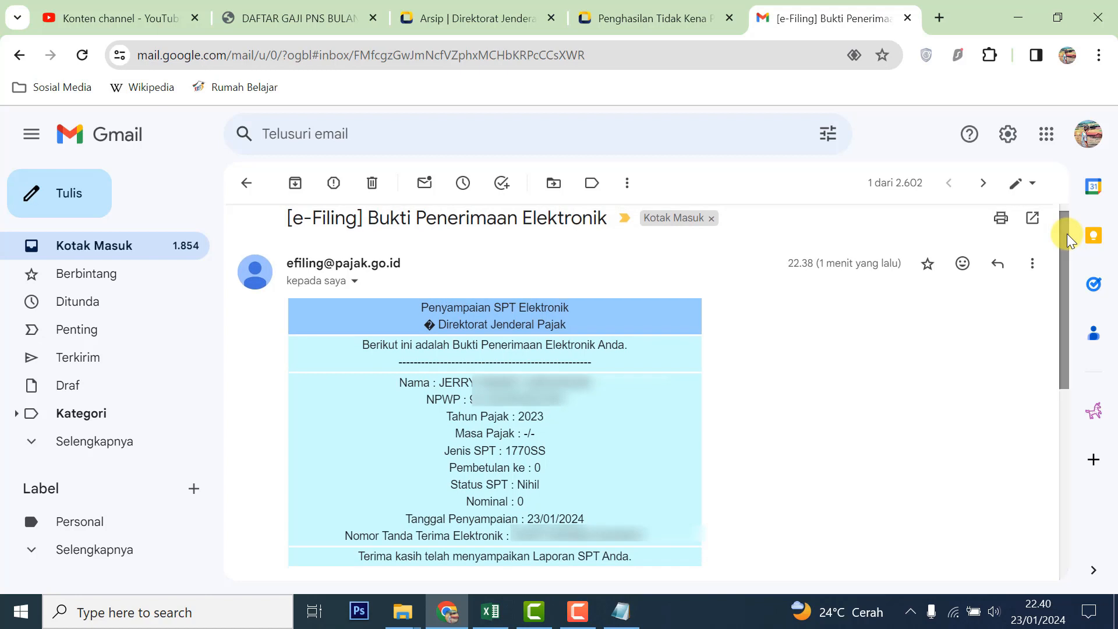